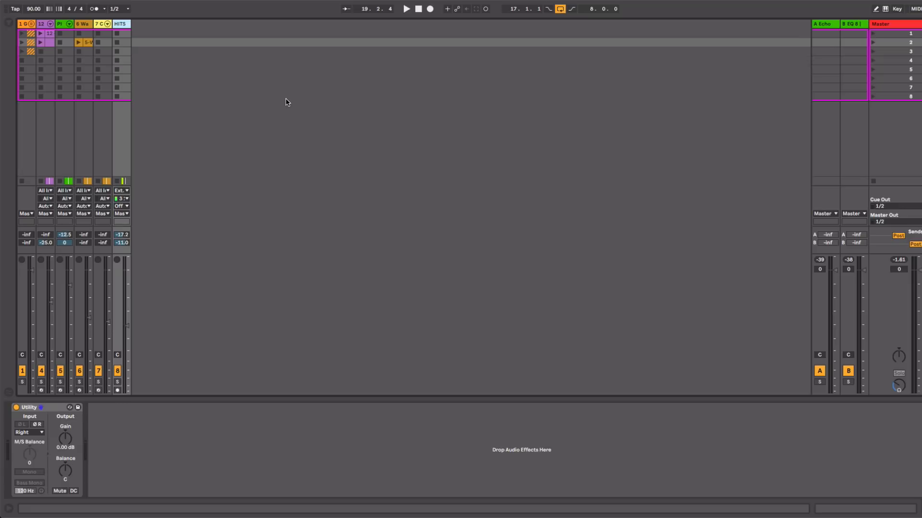
Step: Play the Track 12 drum pattern and inspect the sample slices in its drum rack, including the Slice 4 waveform
key("space")
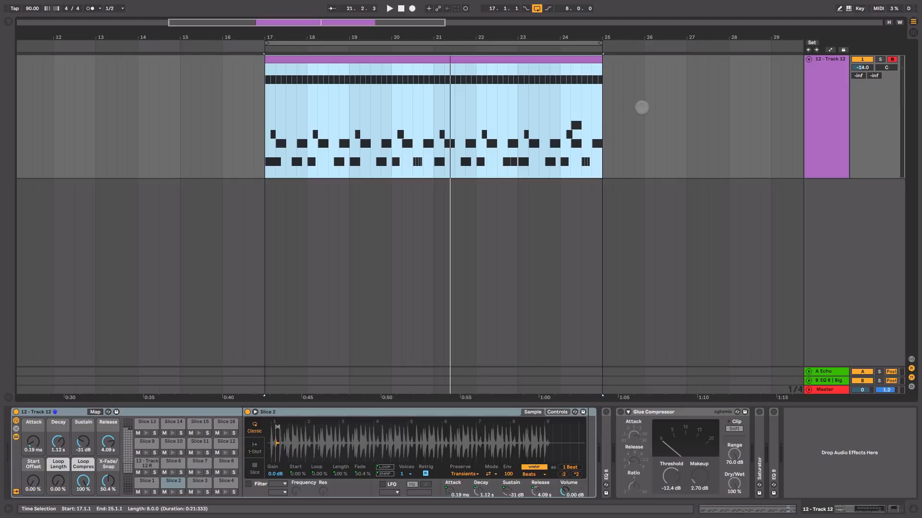
left_click(811, 103)
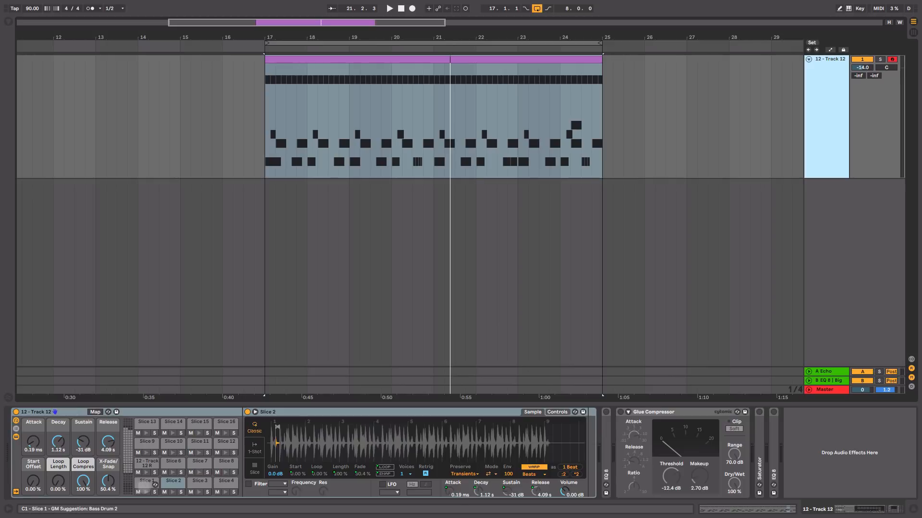
left_click(145, 492)
left_click(144, 492)
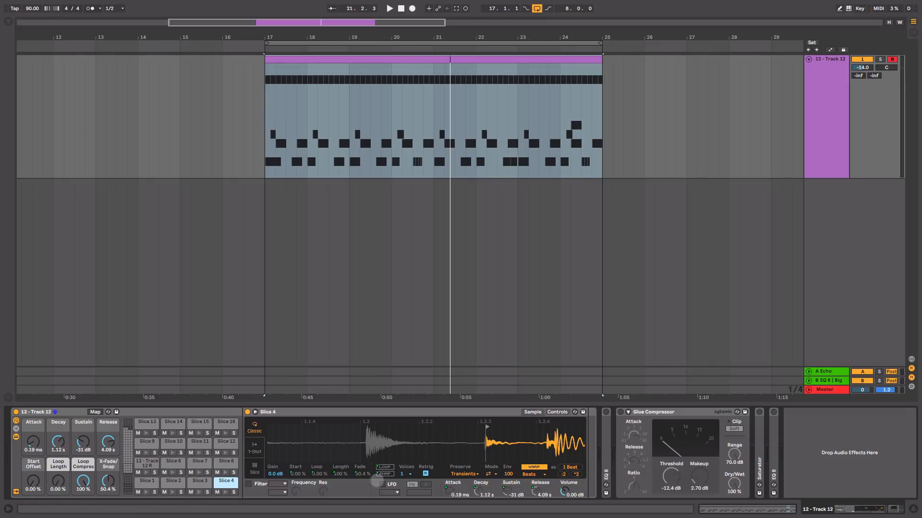
left_click_drag(497, 436, 498, 425)
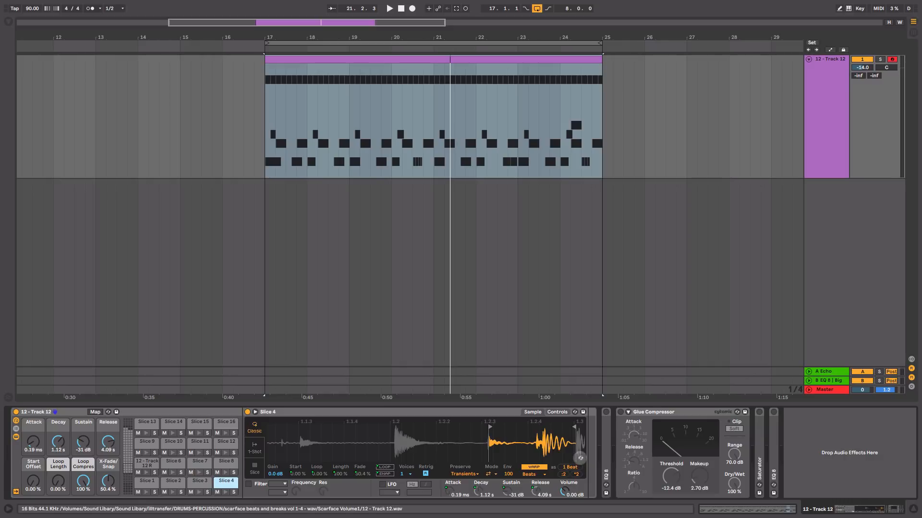
Step: Locate the slices' source sample with Hot-Swap and add 12 - Track 12.wav as a clip on a new audio track in Session view
left_click(580, 457)
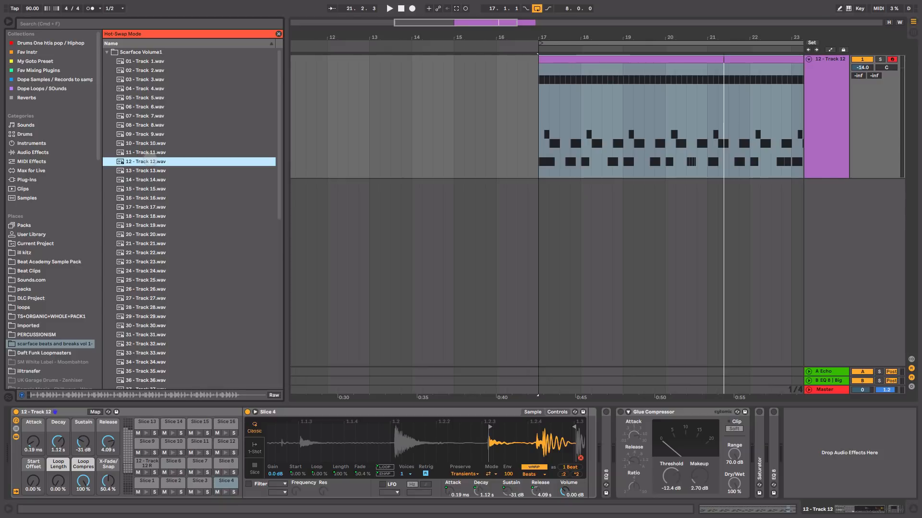
key("Tab")
left_click_drag(144, 80, 446, 45)
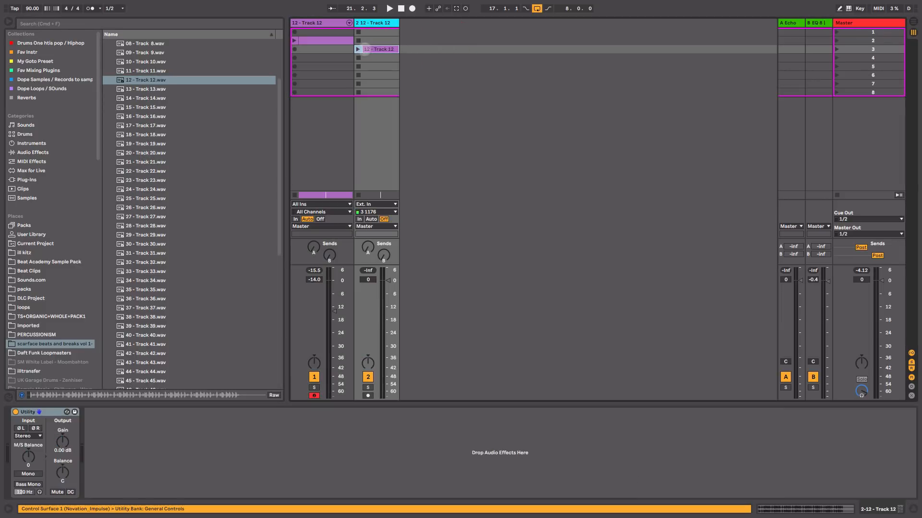
Step: Open the new 12 - Track 12 audio clip, play it soloed and examine the drum hits in its first bar
double_click(365, 49)
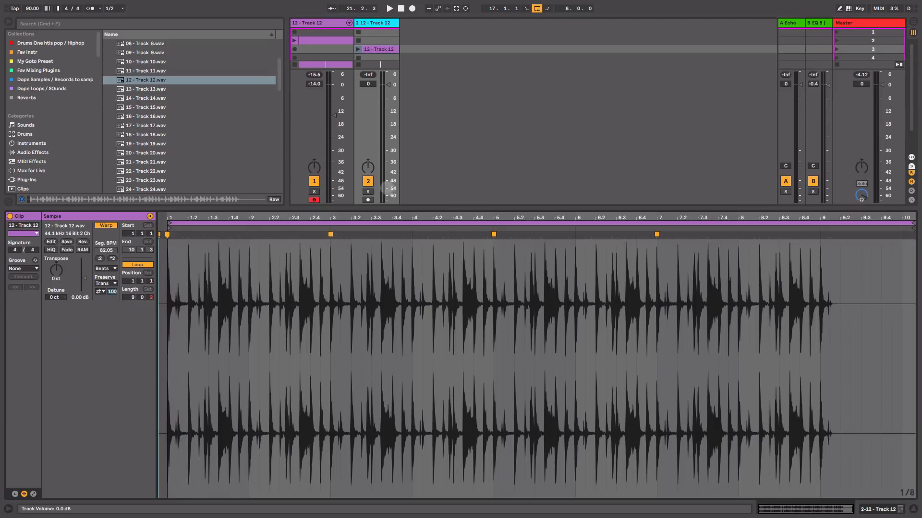
left_click(367, 191)
left_click(358, 49)
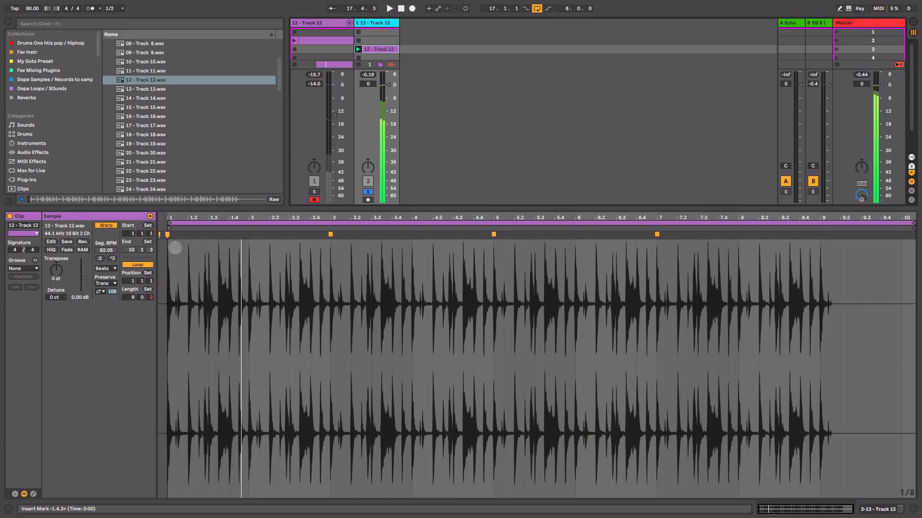
left_click_drag(178, 218, 399, 303)
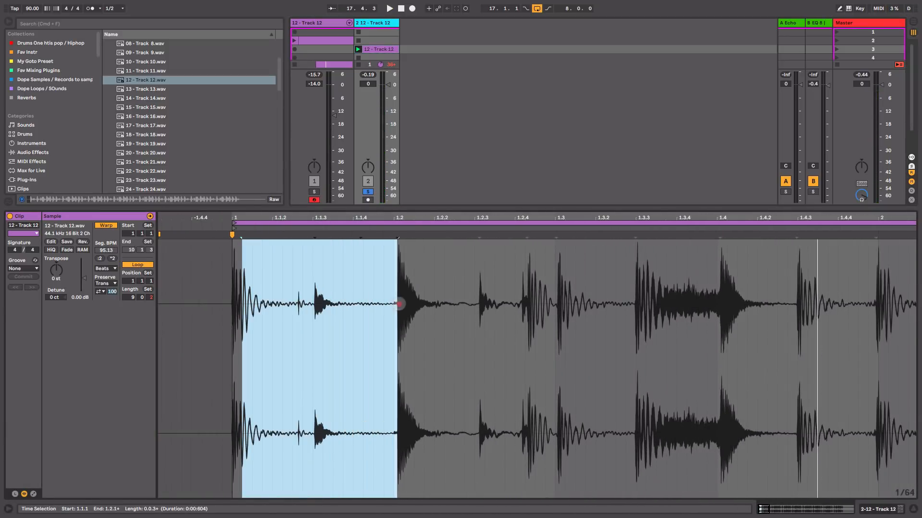
Step: Slice the 12 - Track 12 audio clip to a new MIDI track, one slice per 1/8 note with the Built-in preset
right_click(383, 49)
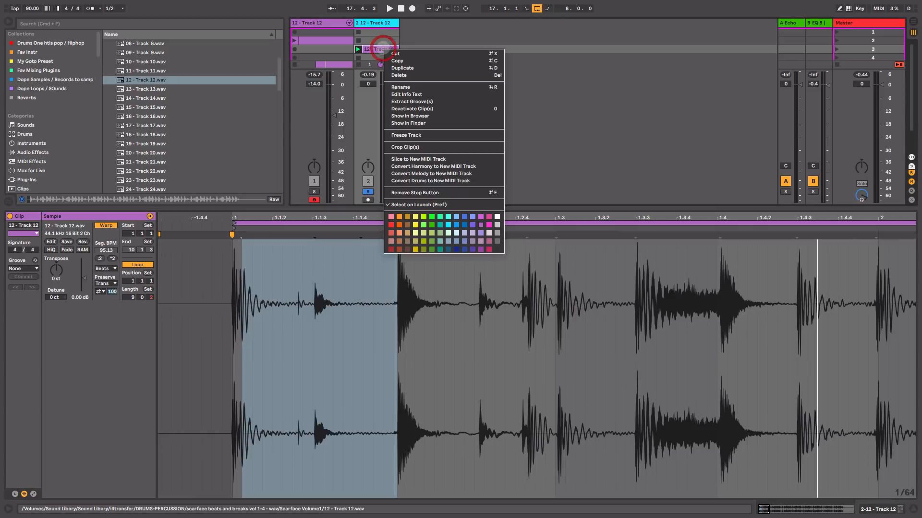
left_click(447, 159)
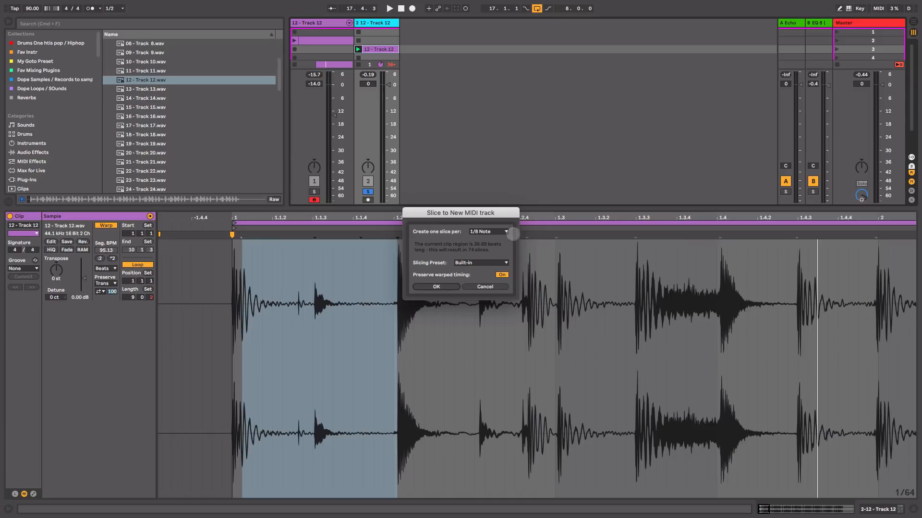
left_click(501, 233)
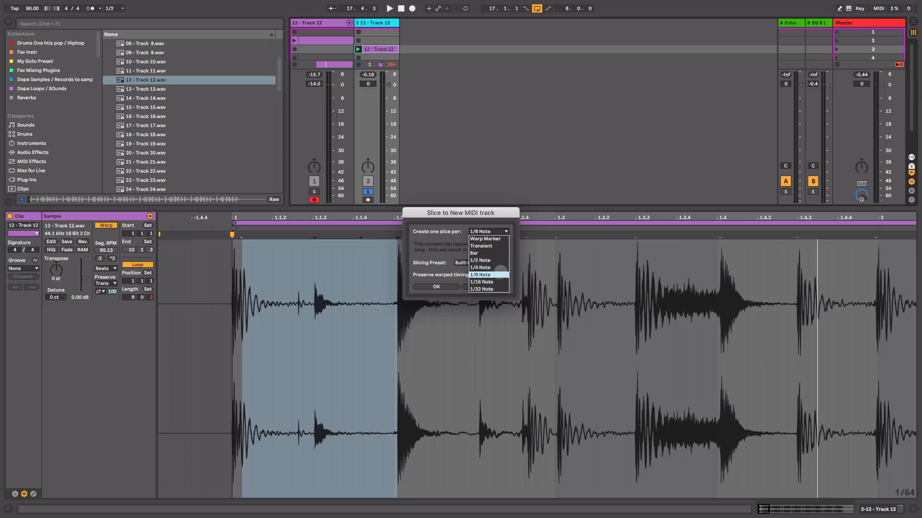
left_click(499, 274)
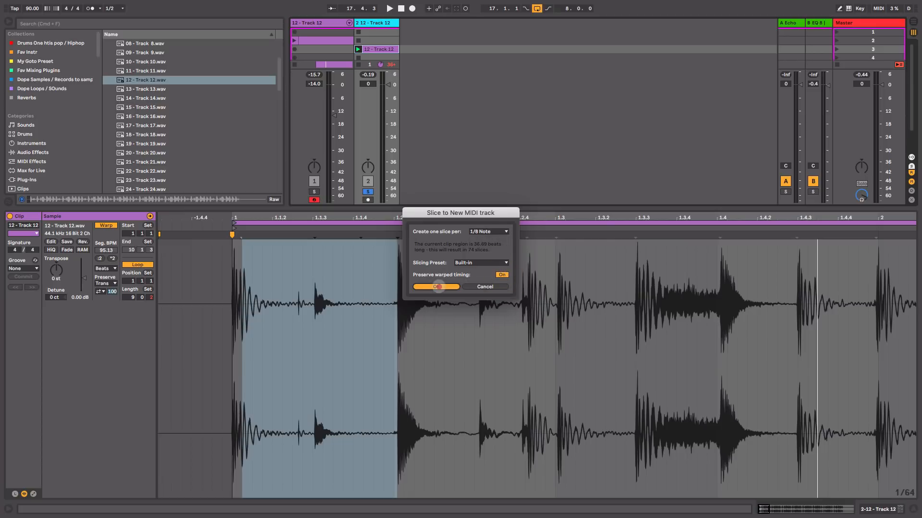
left_click(438, 287)
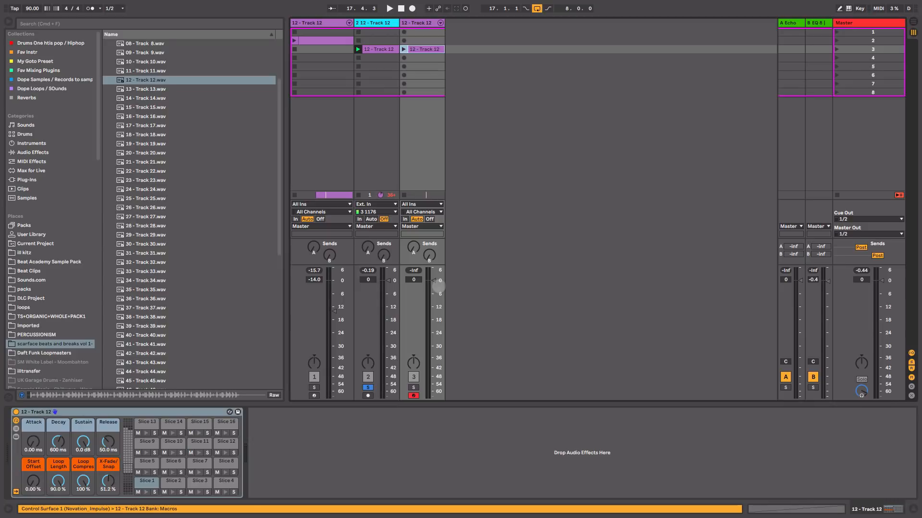
Step: Audition the newly sliced MIDI track in solo, and delete it together with the 12 - Track 12 audio track
left_click(418, 30)
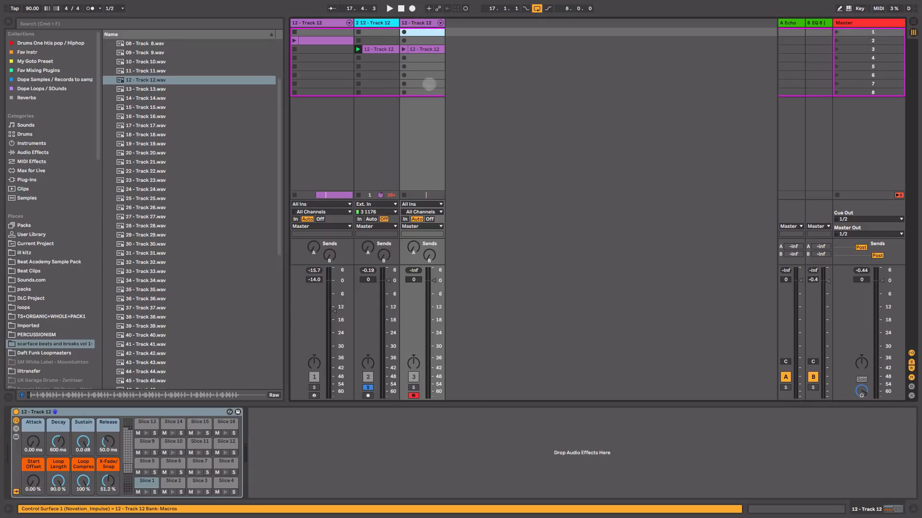
left_click(368, 387)
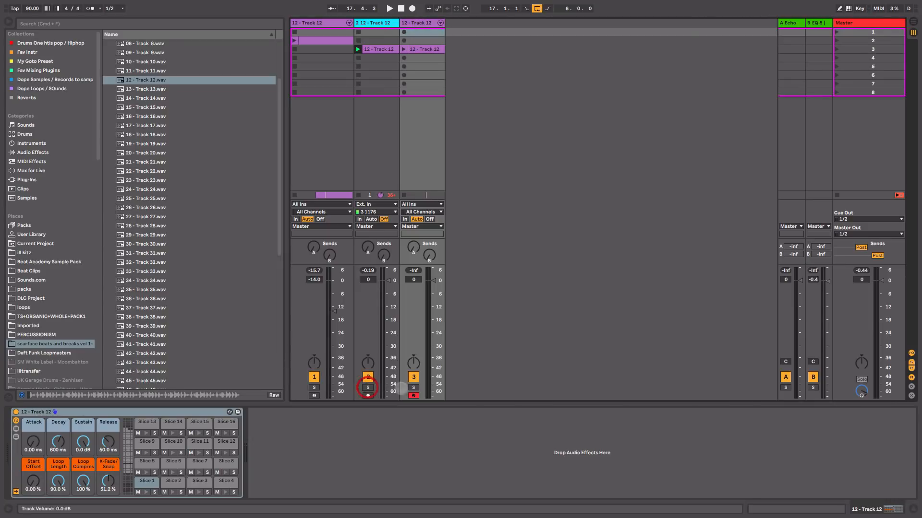
left_click(413, 387)
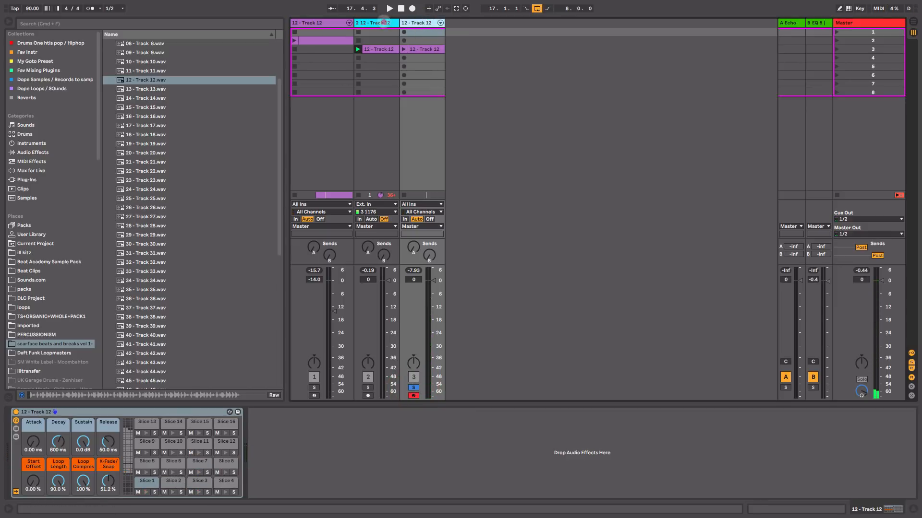
left_click(381, 22)
key("Delete")
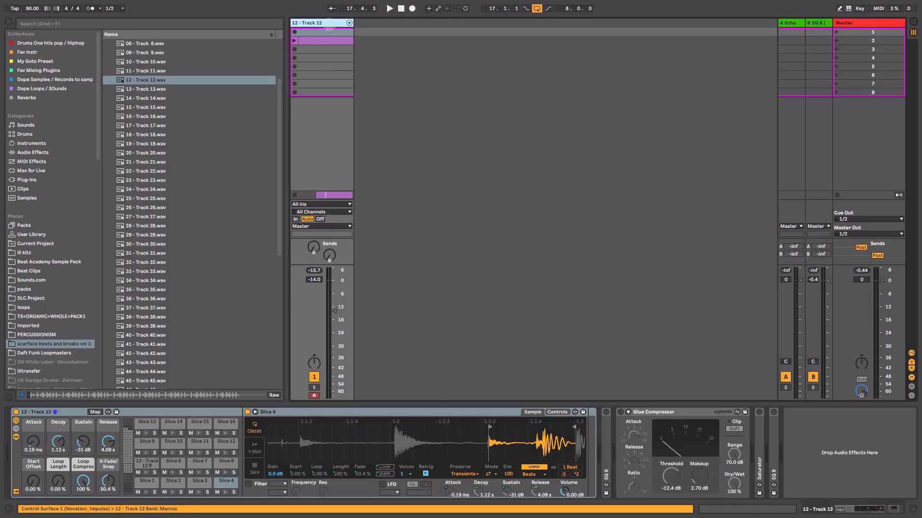
Step: Solo the original 12 - Track 12 track and play its MIDI clip to hear the Slice 1 and Slice 3 pattern
left_click(314, 388)
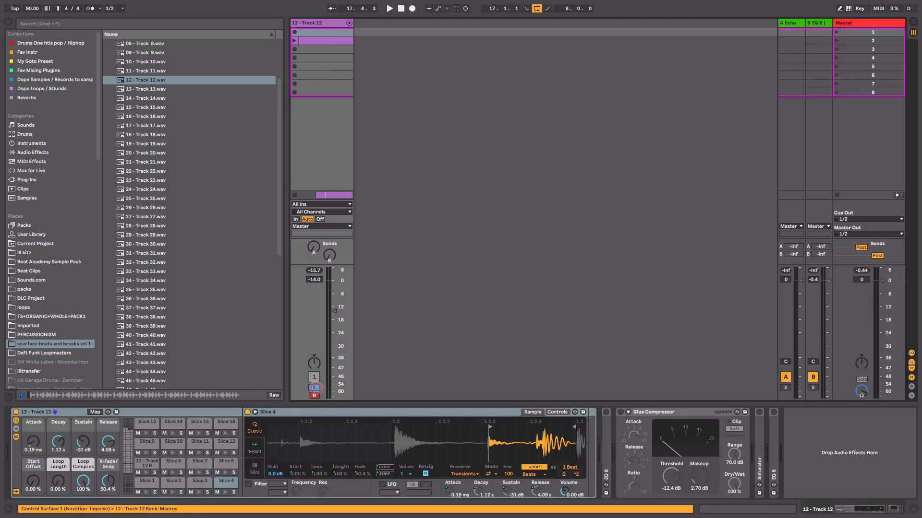
key("space")
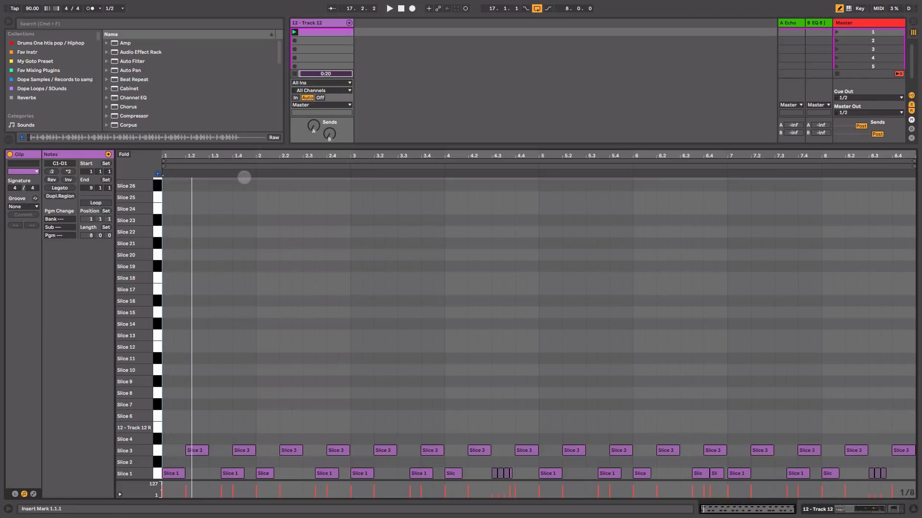
left_click_drag(183, 154, 193, 165)
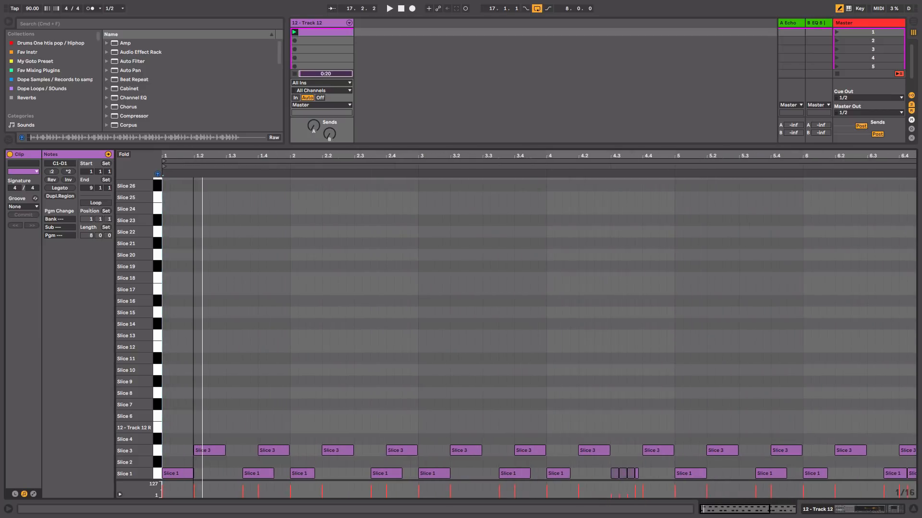
key("space")
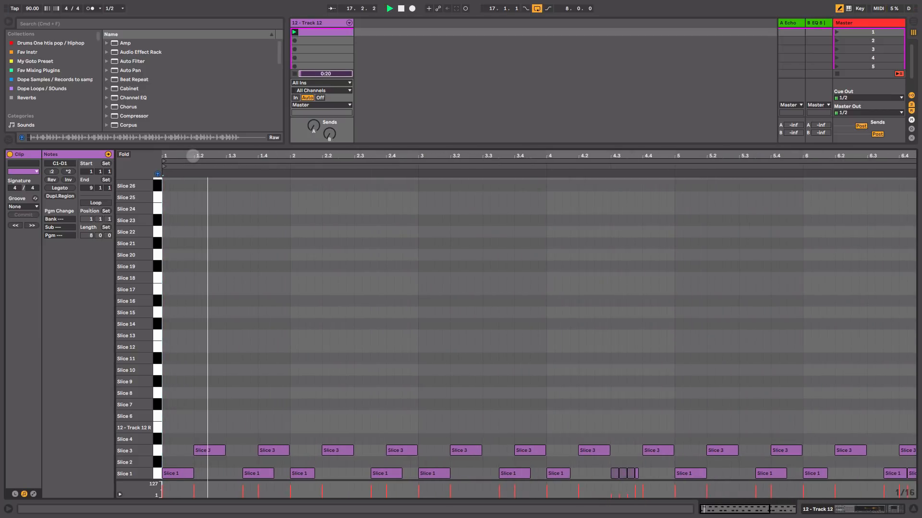
left_click_drag(195, 154, 187, 153)
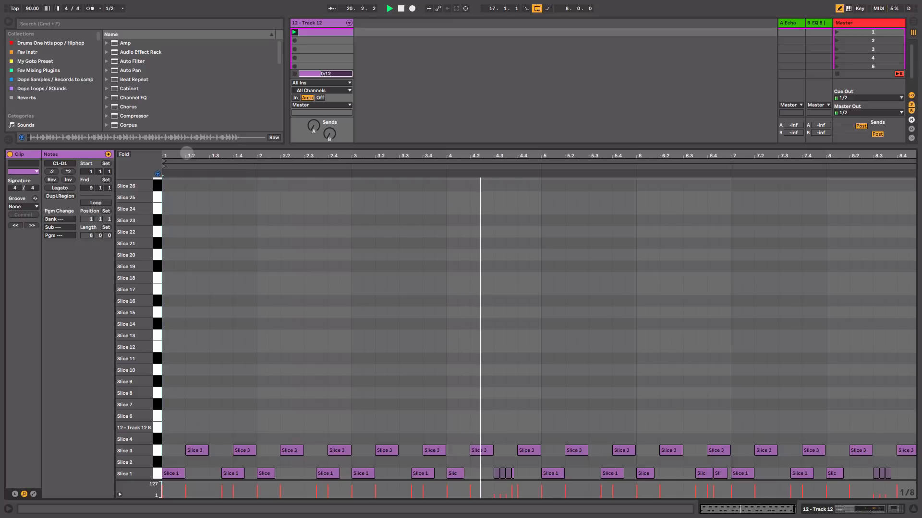
key("space")
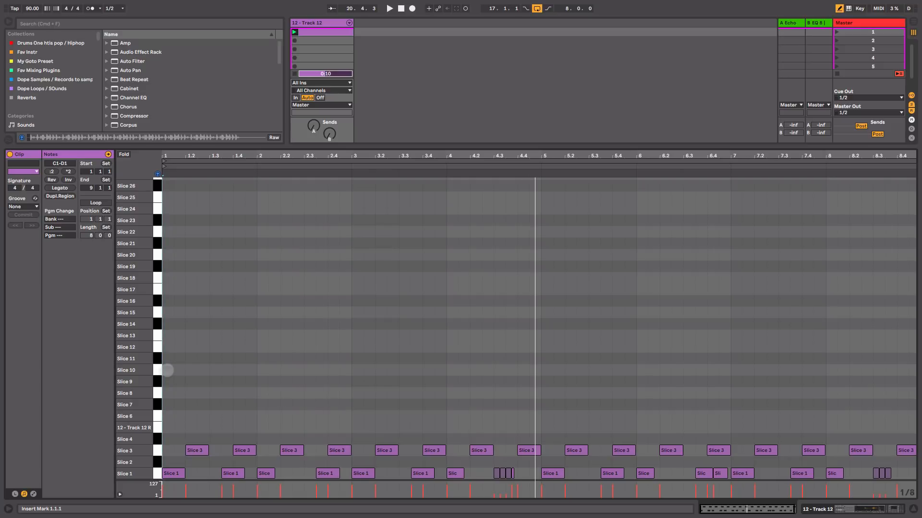
Step: Audition the slices up to Slice 10, fill the Slice 10 row with eighth notes across all eight bars, and play the pattern
left_click(157, 389)
left_click(157, 401)
left_click(158, 394)
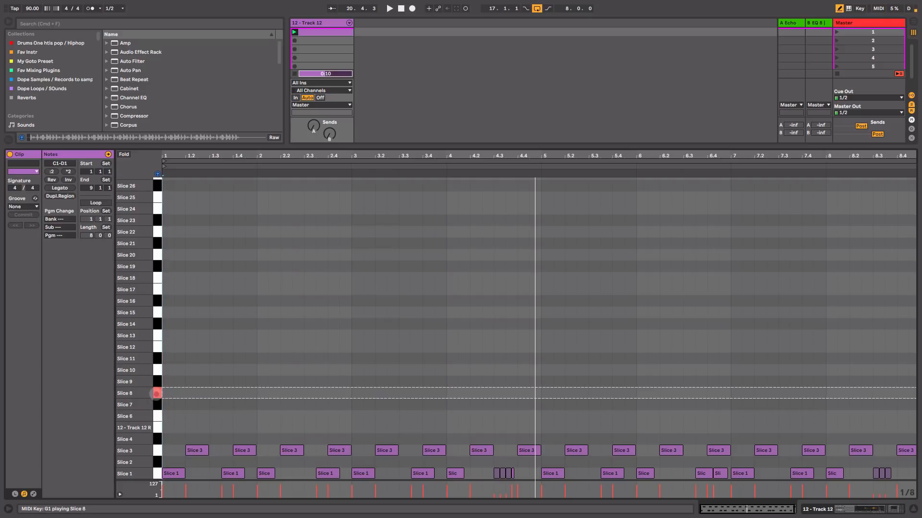
left_click(157, 384)
left_click(157, 370)
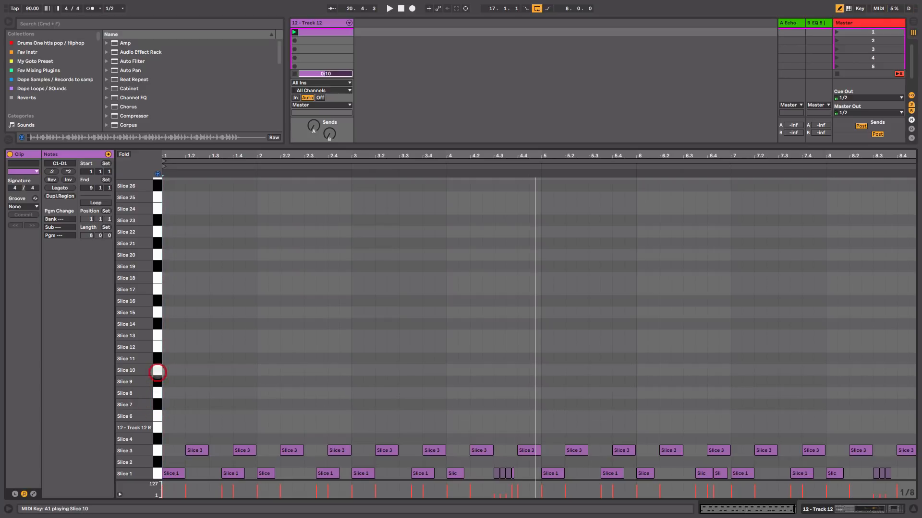
left_click(168, 370)
left_click_drag(167, 370, 917, 368)
key("space")
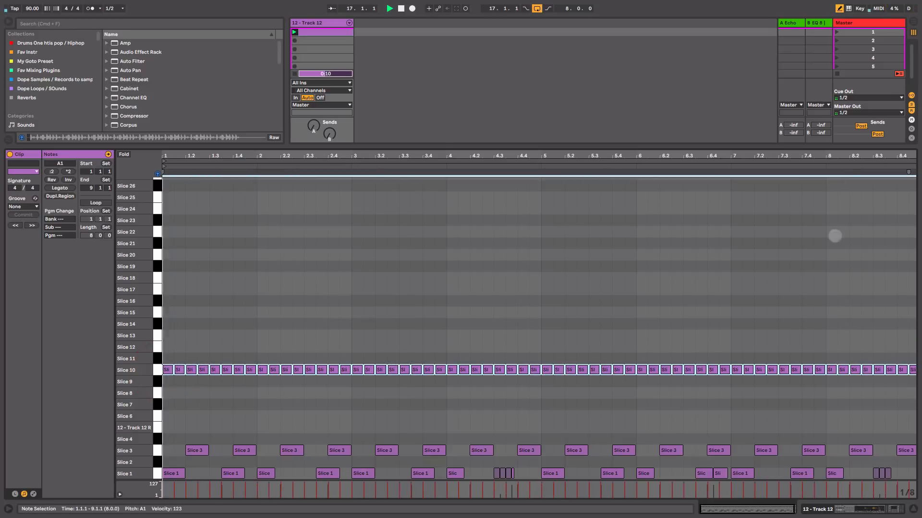
left_click_drag(850, 156, 846, 155)
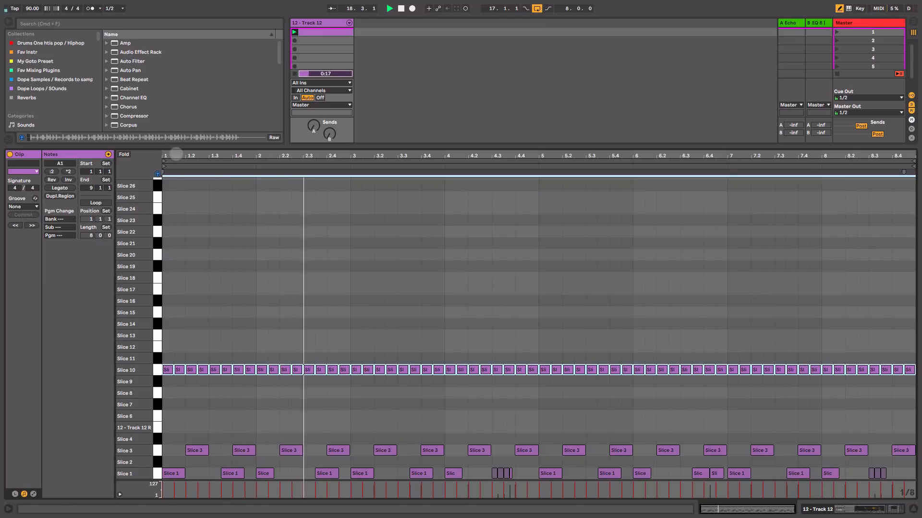
key("space")
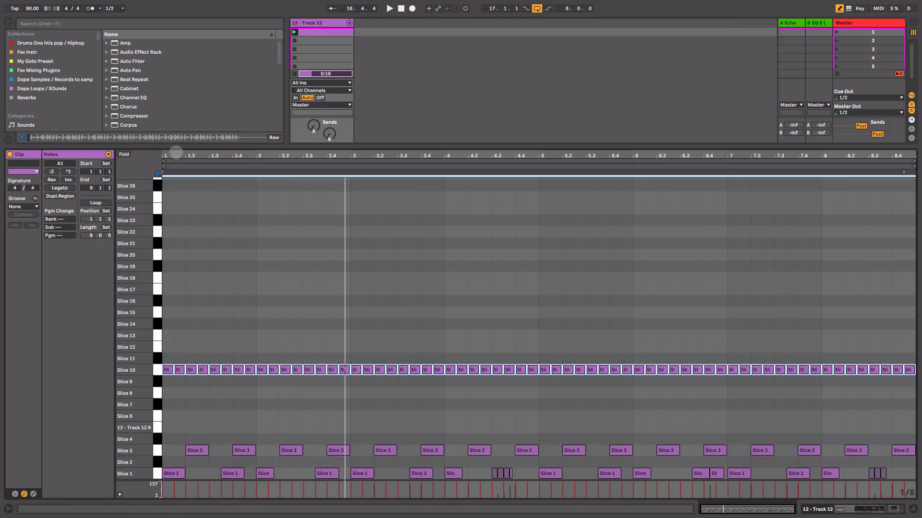
Step: Audition the slices around Slice 4, add a Slice 4 note just before the first Slice 3 hit, and play the pattern
left_click_drag(197, 156, 197, 164)
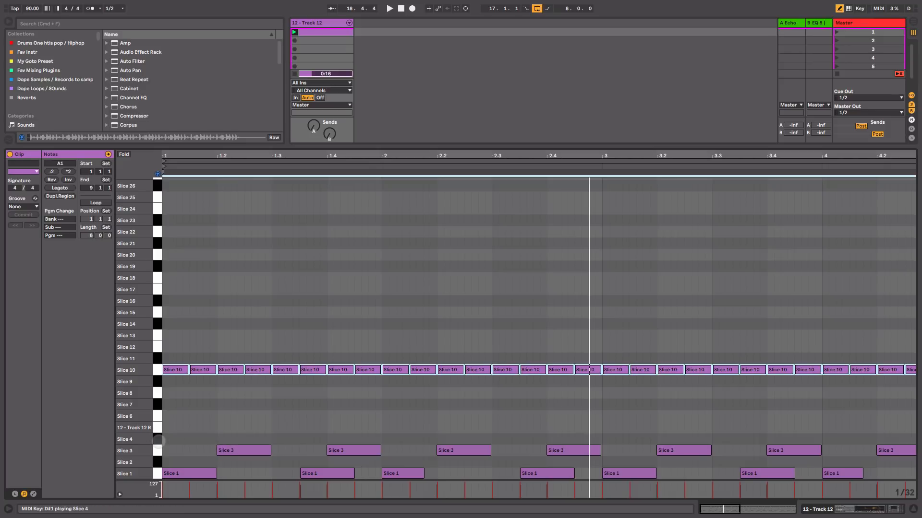
left_click(158, 441)
left_click(159, 452)
left_click(157, 418)
left_click(157, 429)
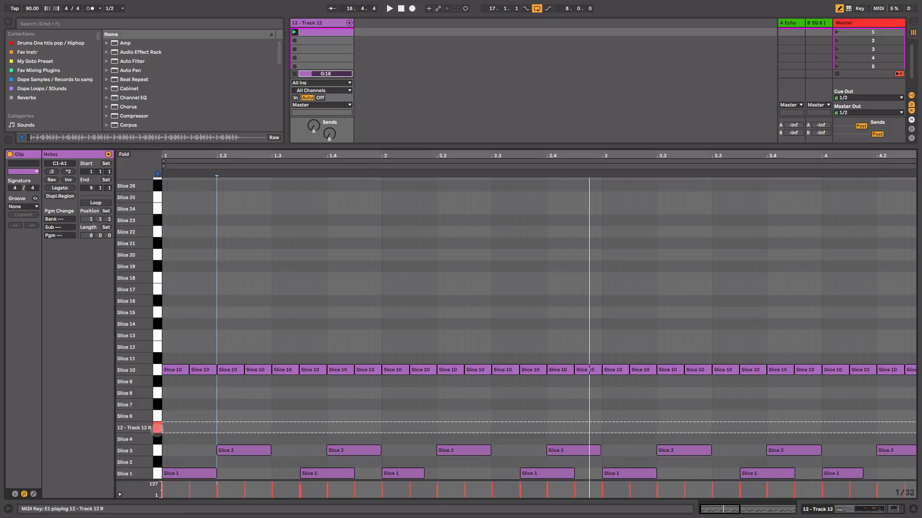
left_click(159, 440)
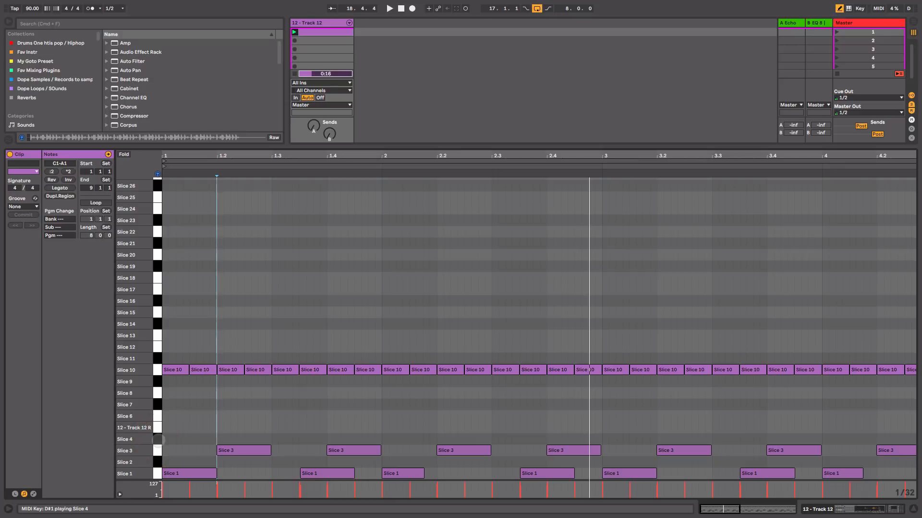
left_click(159, 440)
left_click(158, 440)
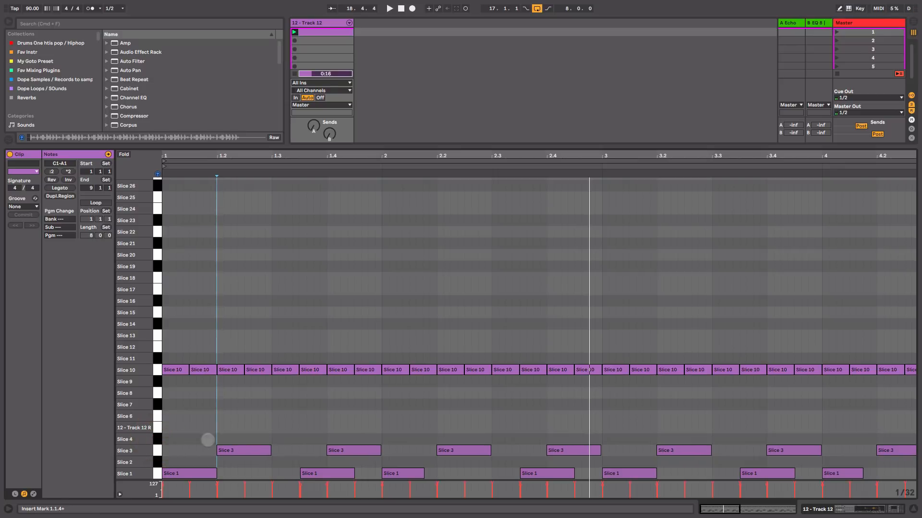
double_click(195, 440)
left_click_drag(196, 440, 223, 441)
key("space")
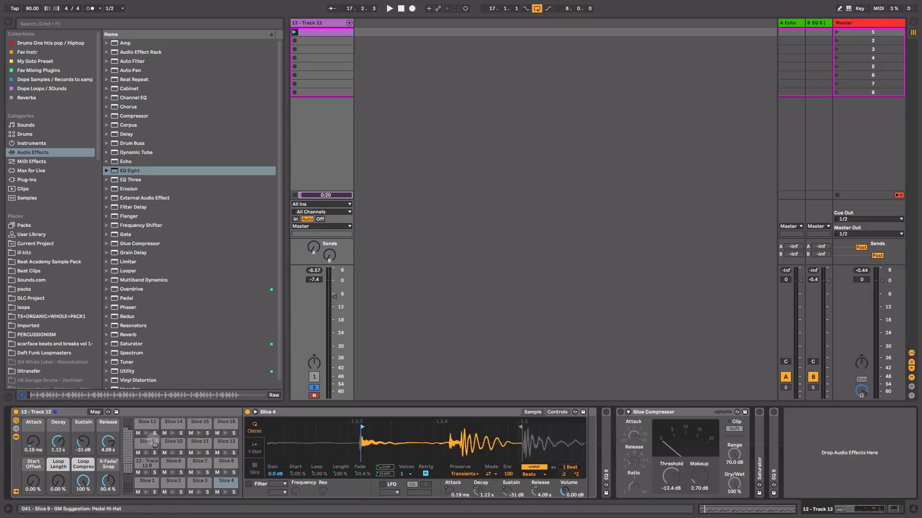
Step: Examine the Slice 4 sample's waveform in the drum rack and play the pattern
key("shift+Tab")
left_click(222, 485)
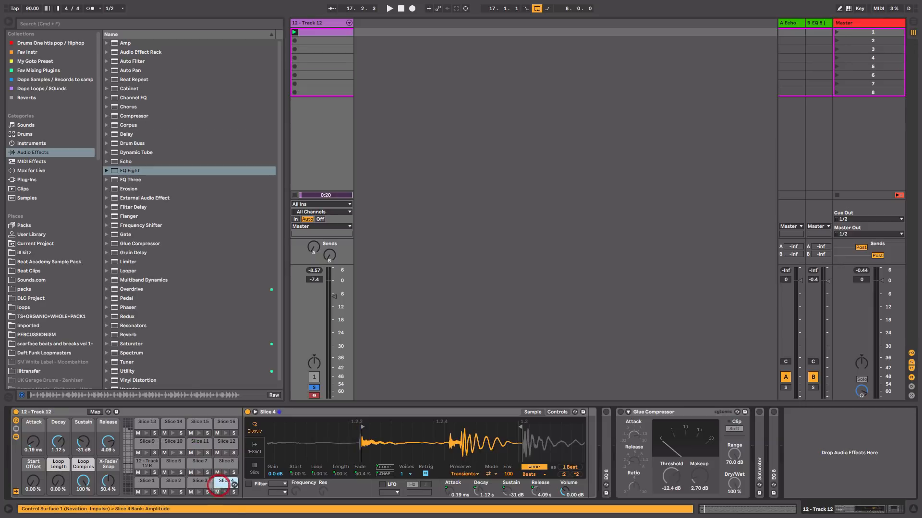
left_click_drag(424, 442, 398, 443)
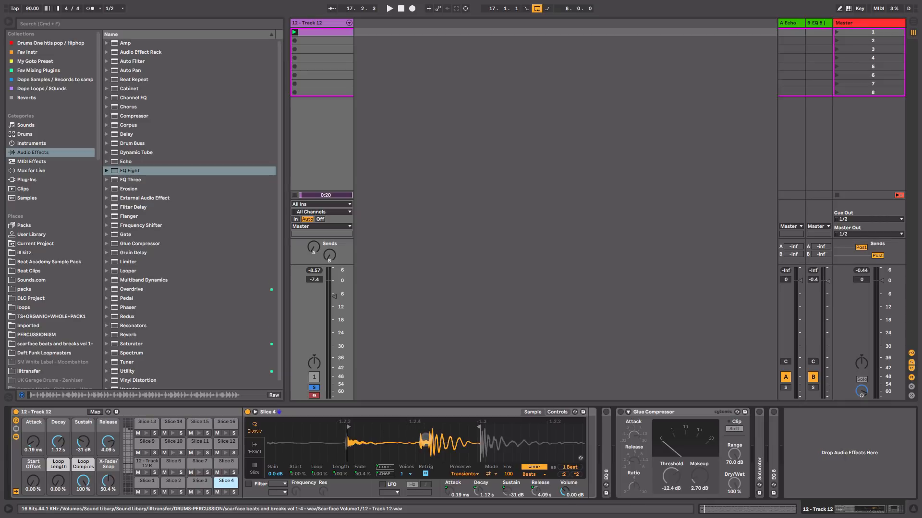
key("space")
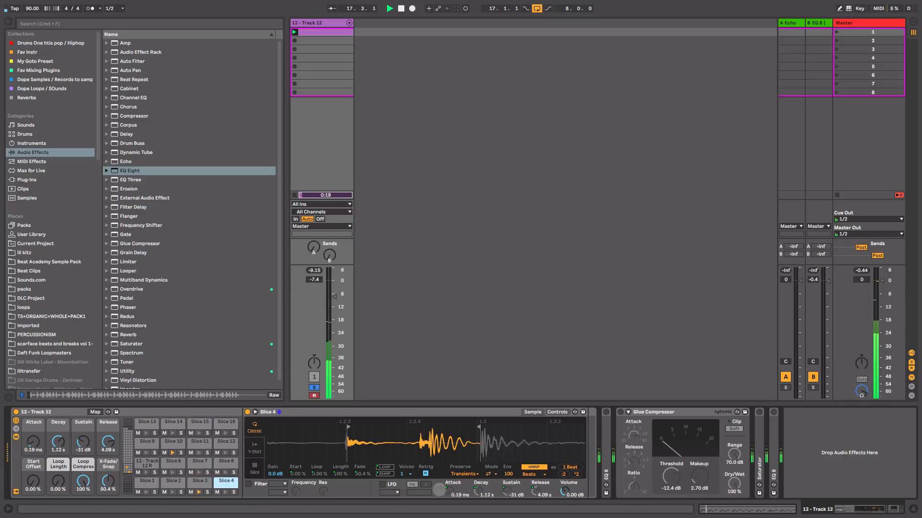
key("space")
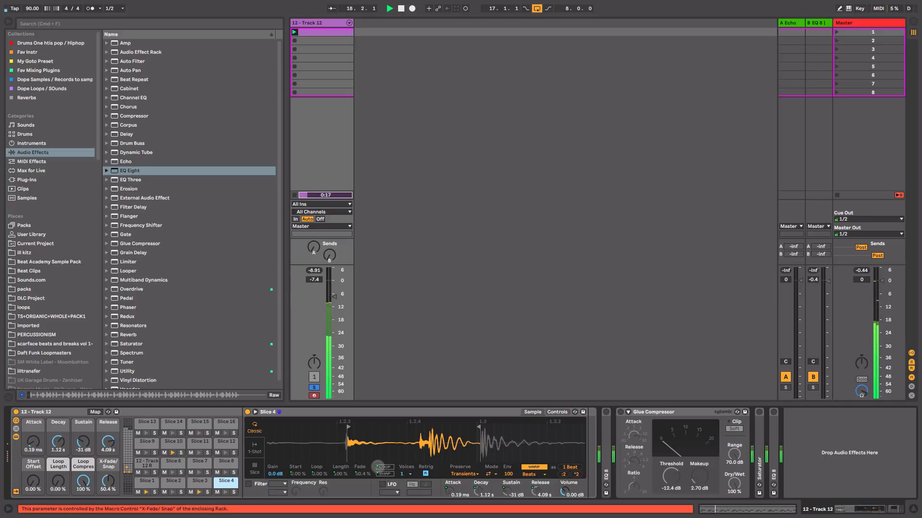
Step: Copy the Slice 4 note from bar 1 to 2.1.3 in the track's MIDI clip and play the pattern
double_click(322, 32)
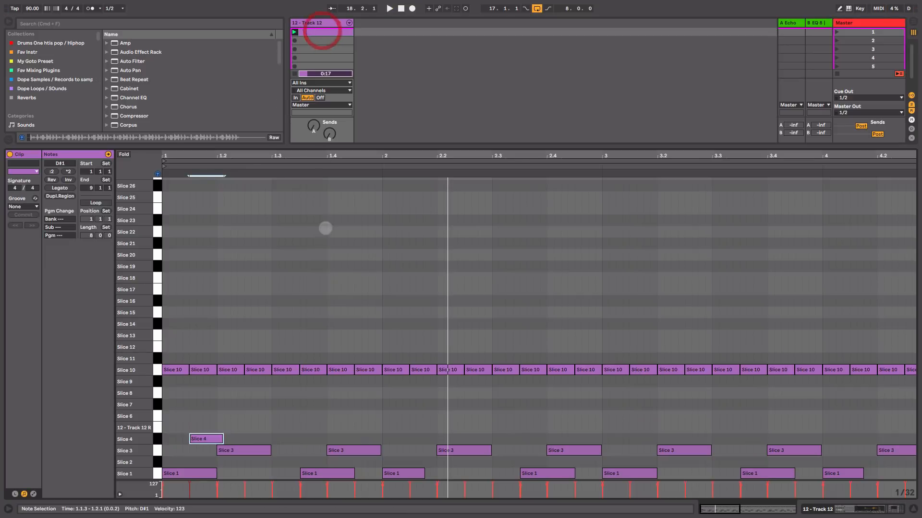
left_click_drag(353, 153, 274, 152)
key("space")
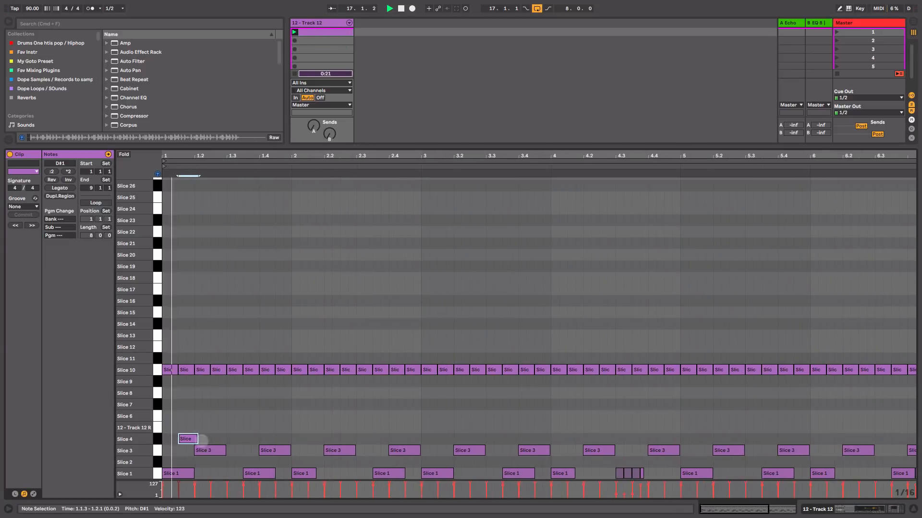
key("space")
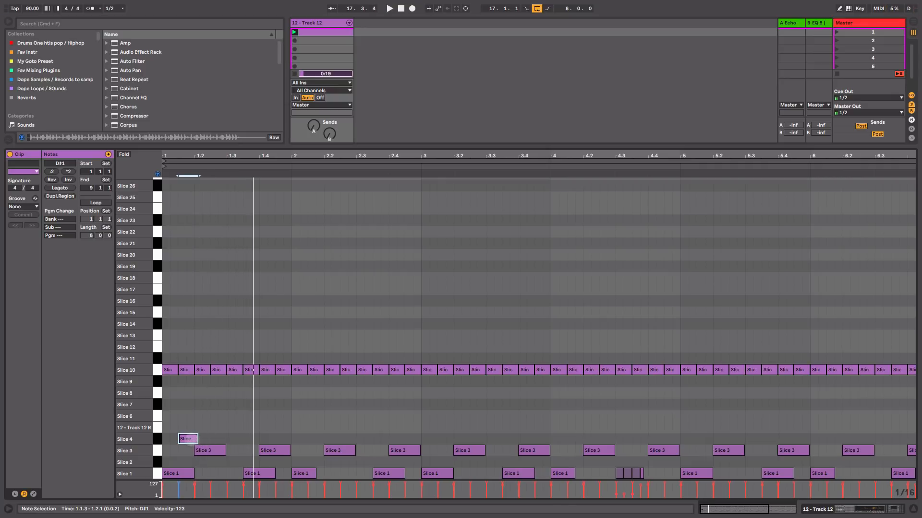
left_click_drag(189, 441, 320, 439)
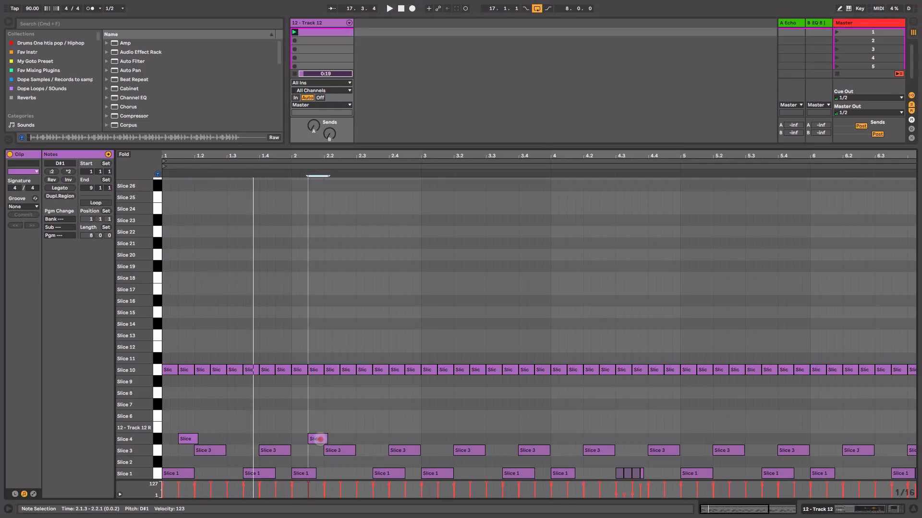
key("space")
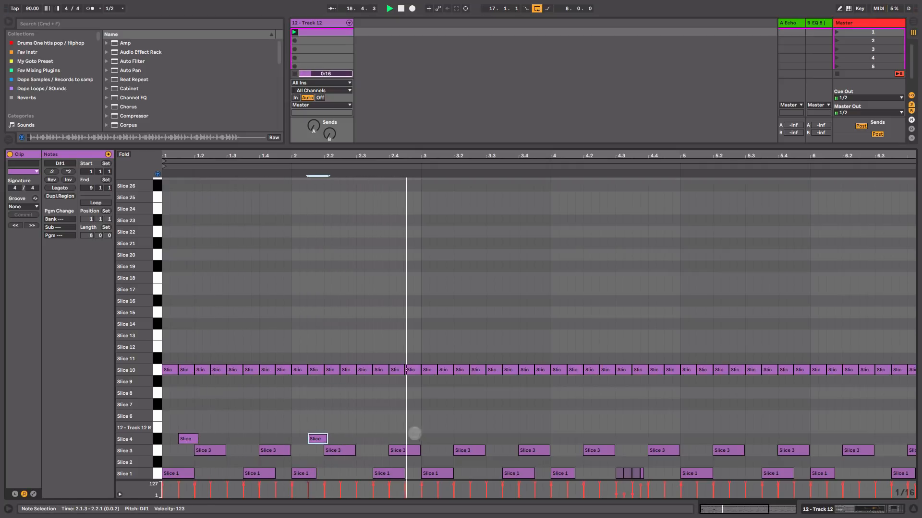
key("space")
Step: Duplicate the two-bar Slice 4 phrase until it fills all eight bars, and play the pattern
left_click(414, 439)
left_click_drag(413, 439, 164, 425)
key("super+d")
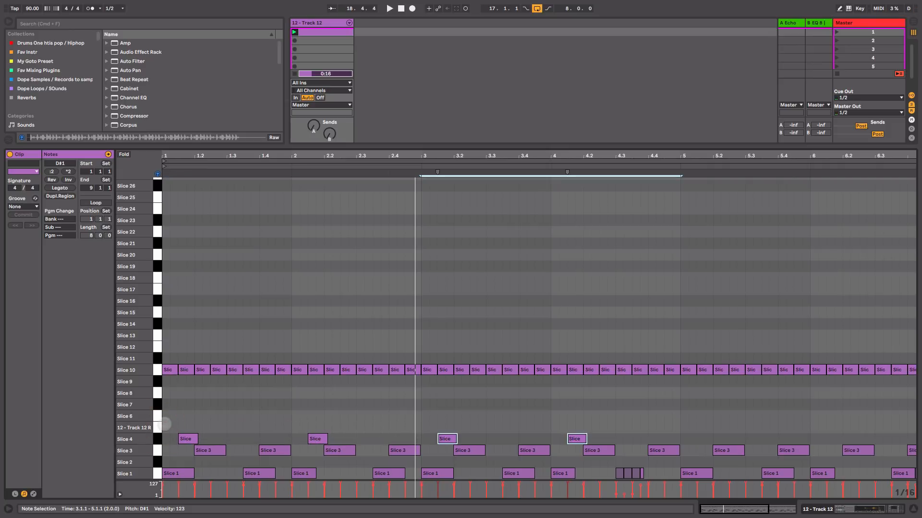
key("super+d")
key("super+d")
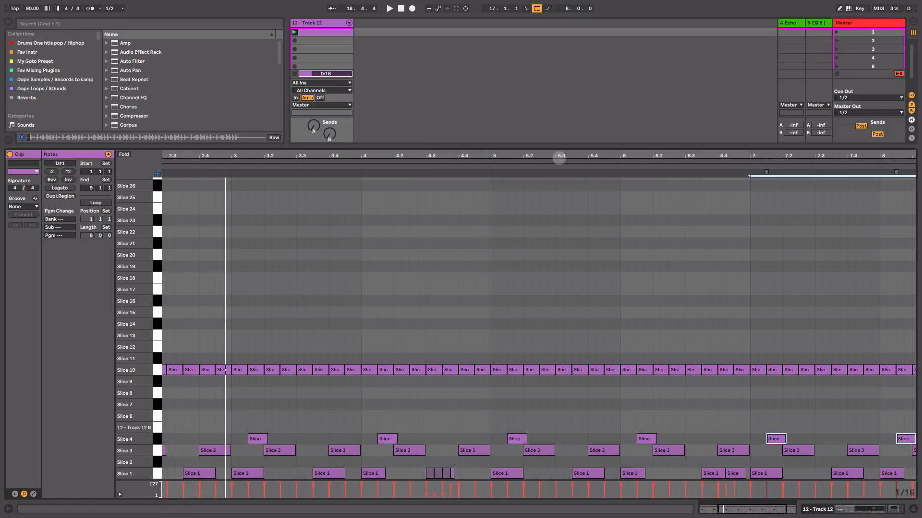
left_click_drag(560, 154, 589, 155)
key("space")
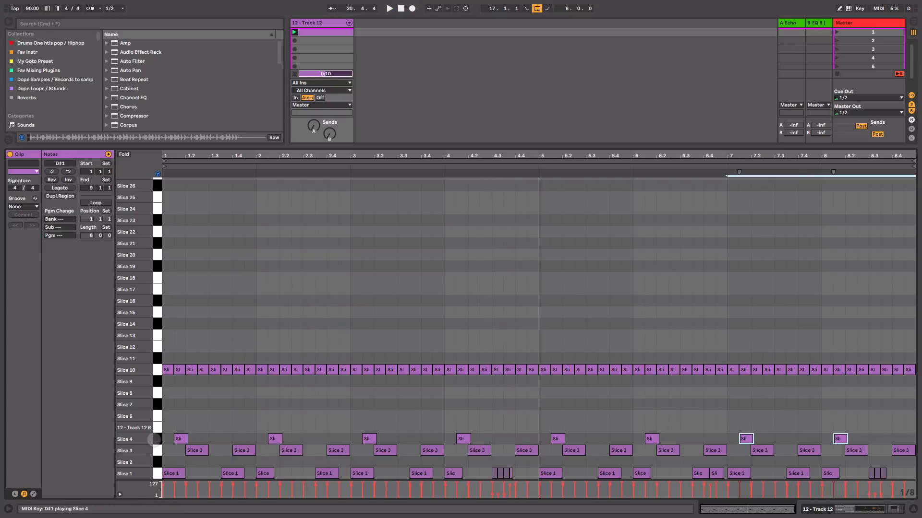
Step: Audition the Slice 4 and 12 - Track 12 R sounds, and examine the reversed sample on its drum rack pad
left_click(155, 440)
left_click(158, 428)
key("Tab")
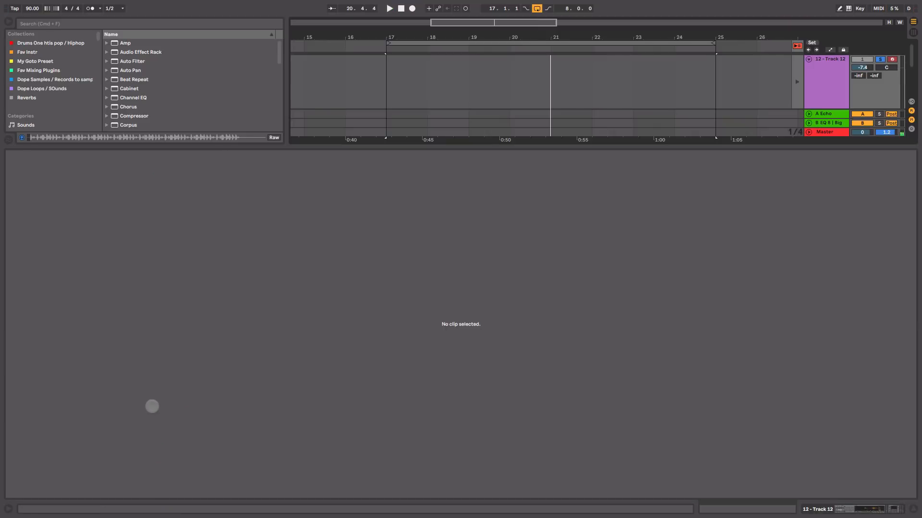
key("Tab")
key("shift+Tab")
left_click(155, 463)
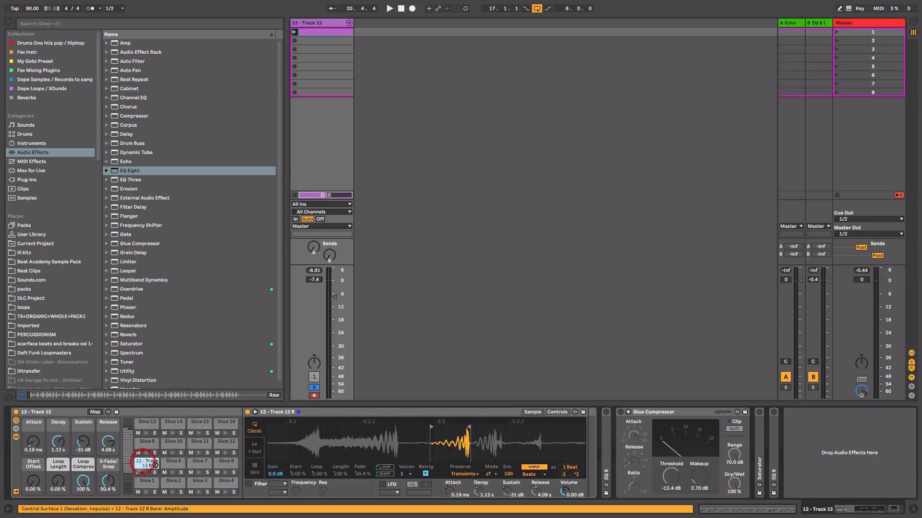
right_click(413, 437)
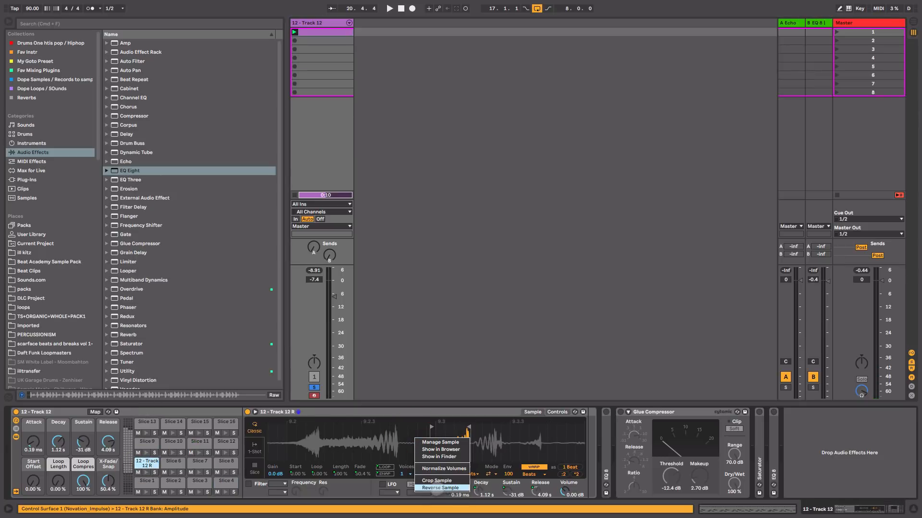
left_click(382, 436)
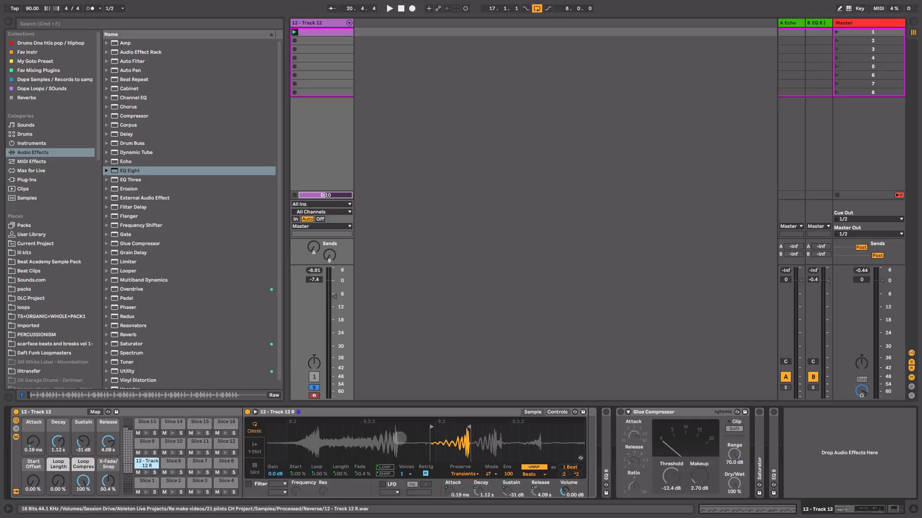
Step: Flip the 12 - Track 12 R pad's sample back to forward playback, audition it, and reverse it again
right_click(400, 437)
left_click(428, 489)
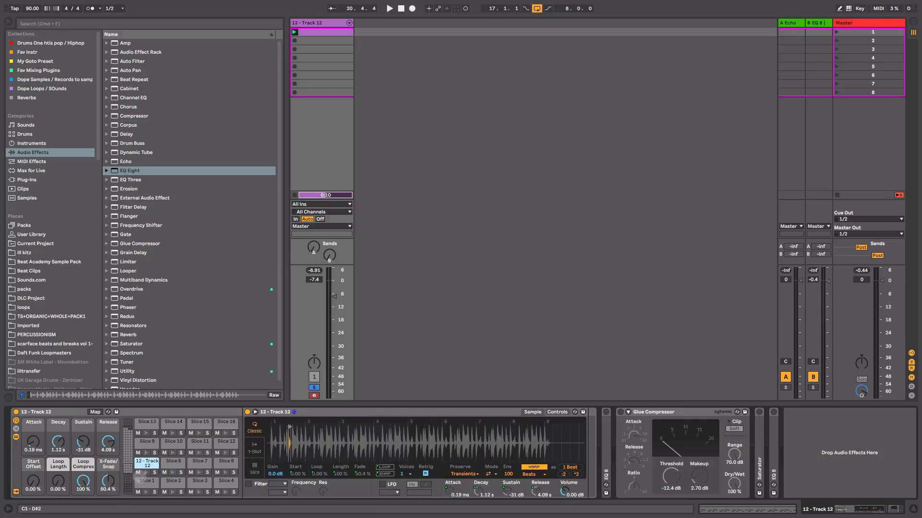
left_click(149, 464)
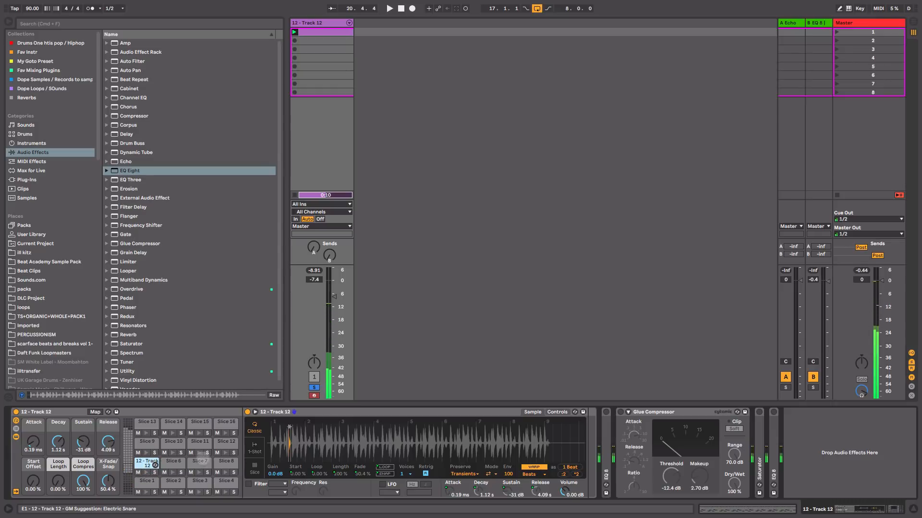
left_click_drag(282, 433, 317, 490)
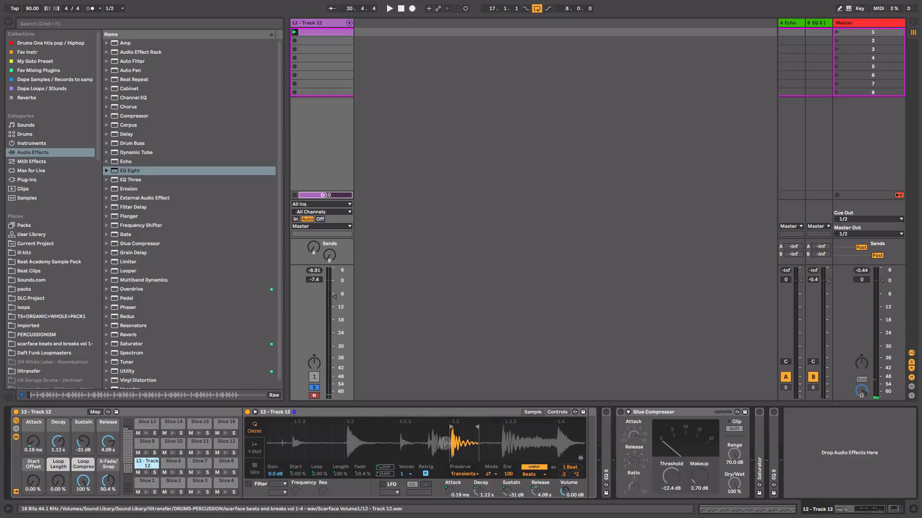
right_click(461, 434)
left_click(496, 489)
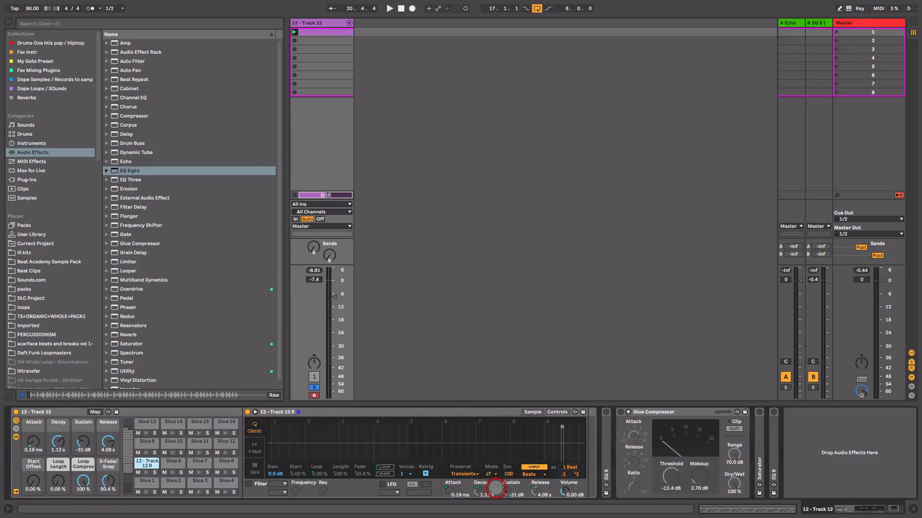
Step: Add a 12 - Track 12 R note from 8.2.1 to 8.3.1 in the MIDI clip and play the pattern's ending
double_click(306, 32)
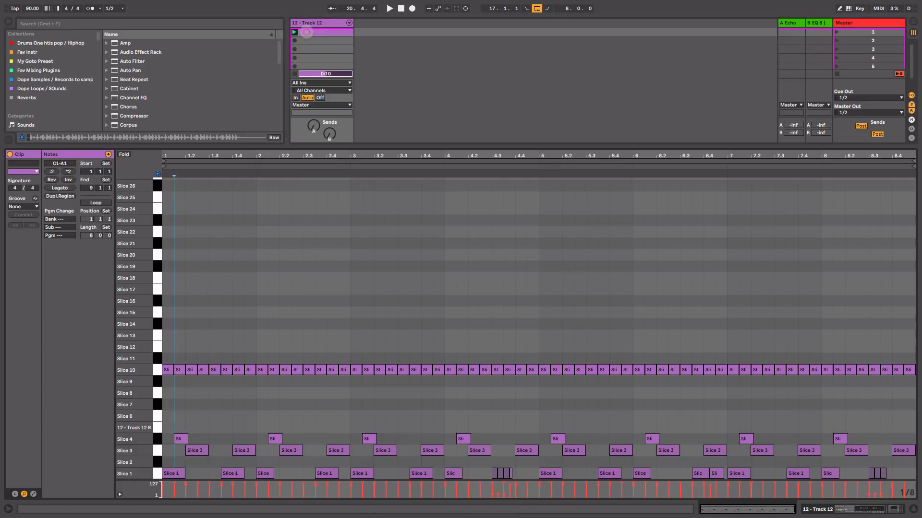
left_click_drag(499, 386, 463, 383)
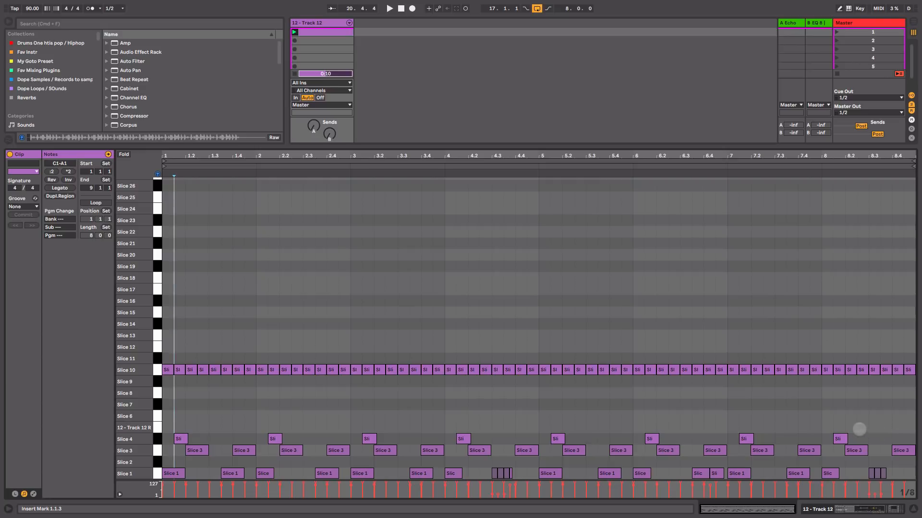
double_click(855, 428)
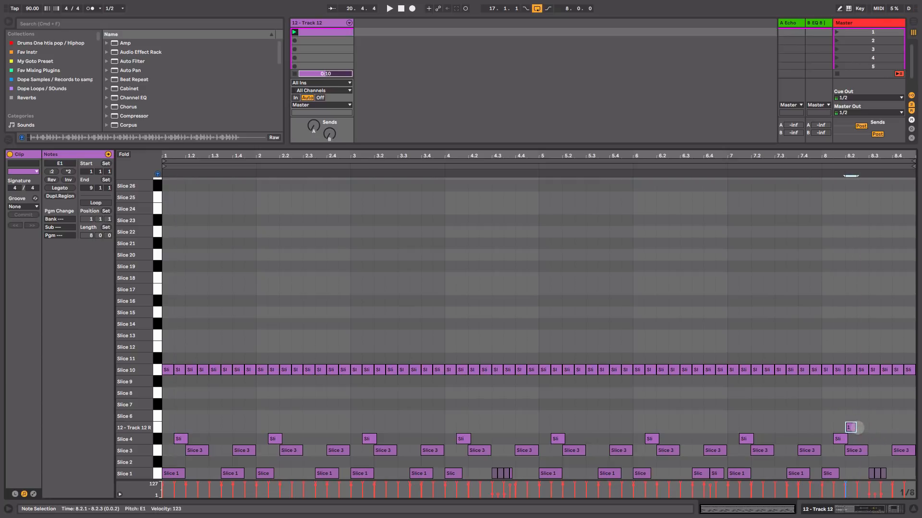
left_click(874, 428)
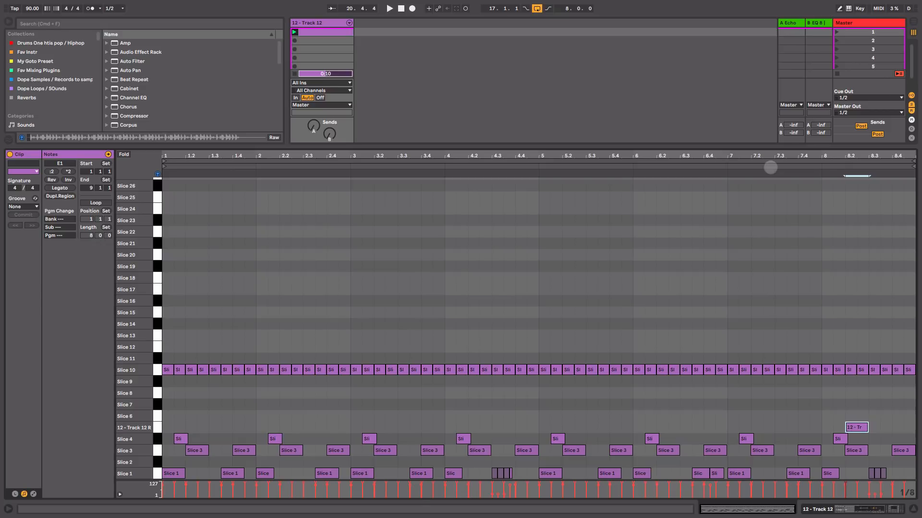
left_click(770, 168)
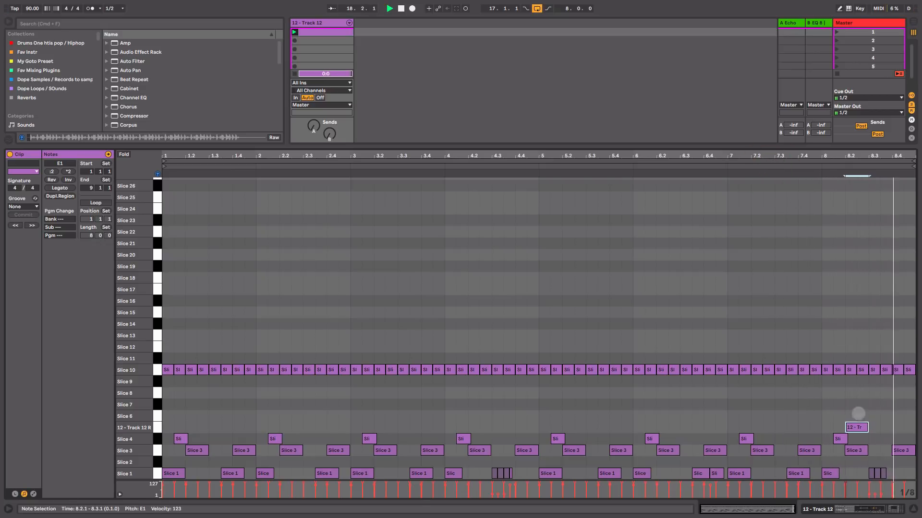
key("space")
Step: Move the 12 - Track 12 R note to start at 8.2.3, play the ending, and shorten the note to end at 8.3
left_click_drag(881, 154, 864, 240)
left_click_drag(728, 428, 772, 428)
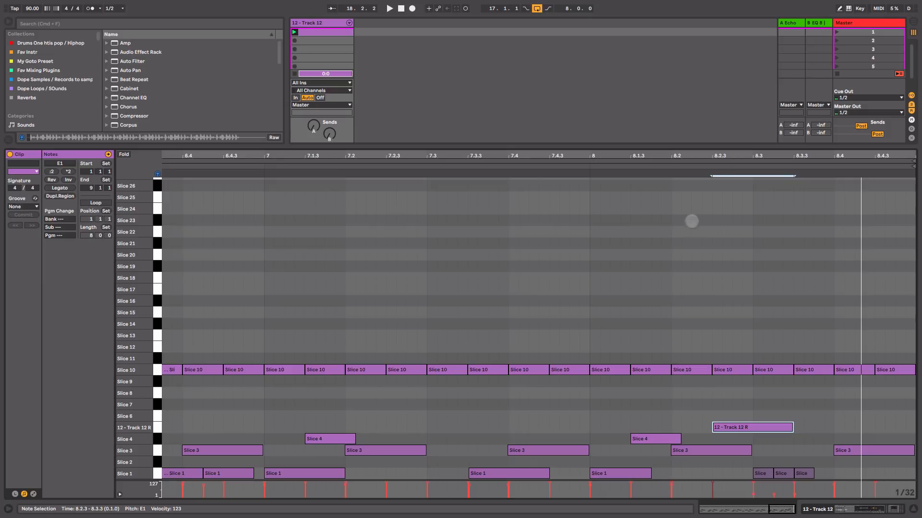
left_click(667, 168)
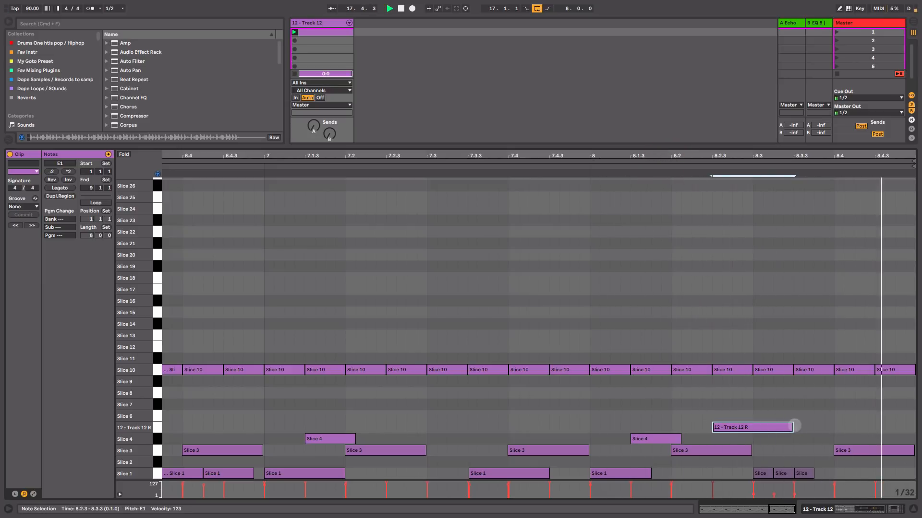
left_click_drag(791, 428, 752, 427)
Step: Set the 12 - Track 12 track's volume to -6.7 dB
key("shift+Tab")
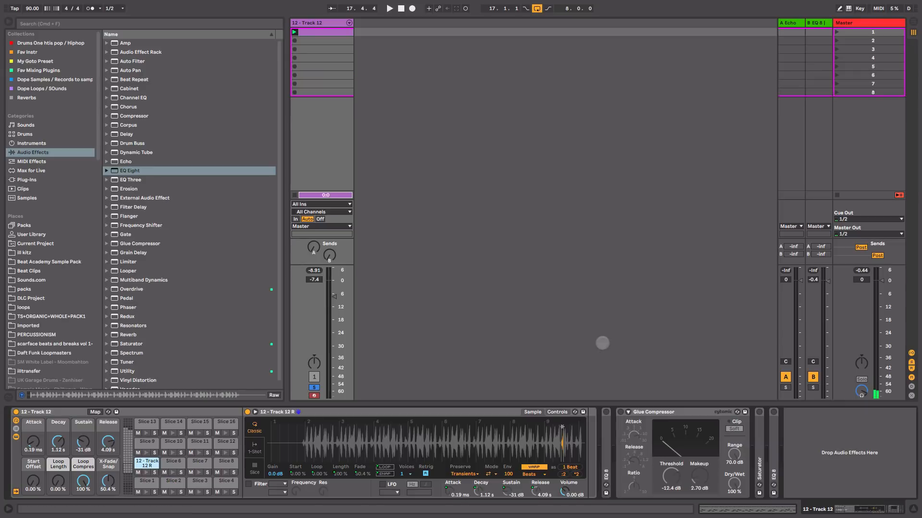
left_click_drag(322, 301, 321, 299)
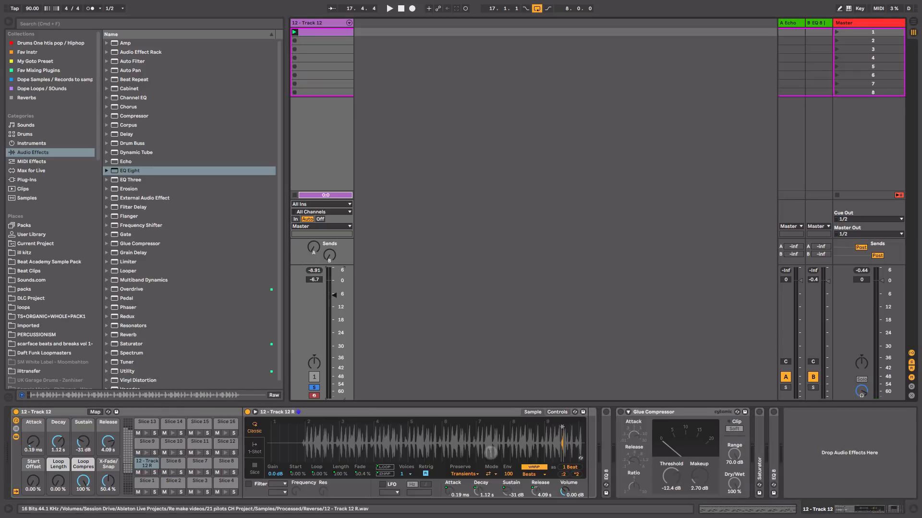
Step: Switch on the track's first EQ 8 and its Glue Compressor, playing the pattern to hear each effect
double_click(173, 410)
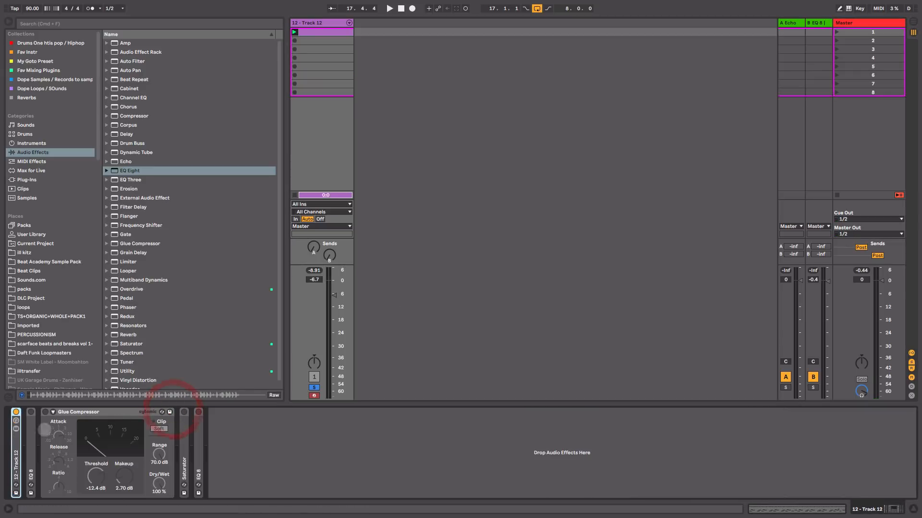
double_click(33, 431)
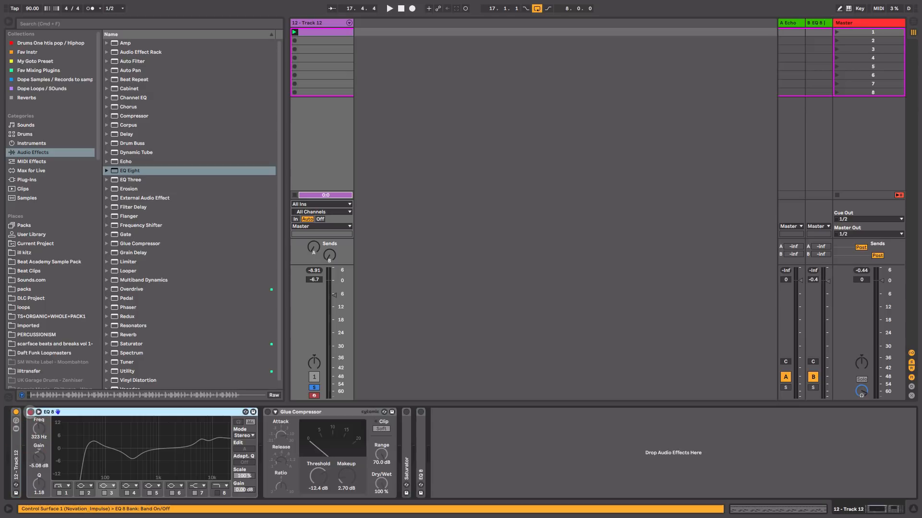
left_click(30, 412)
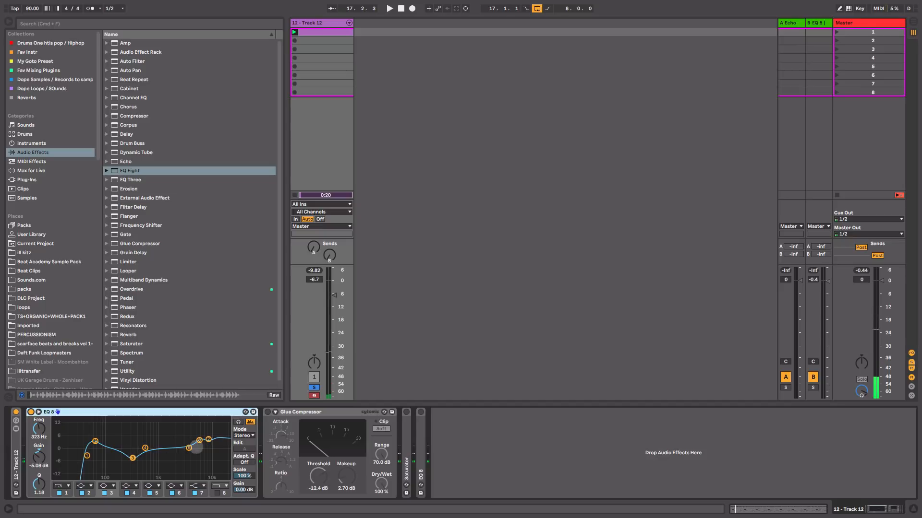
key("space")
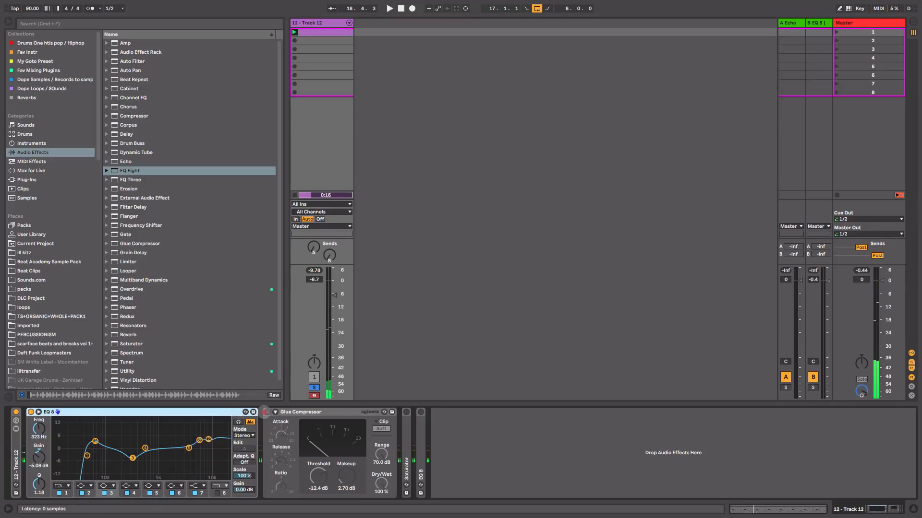
left_click(267, 412)
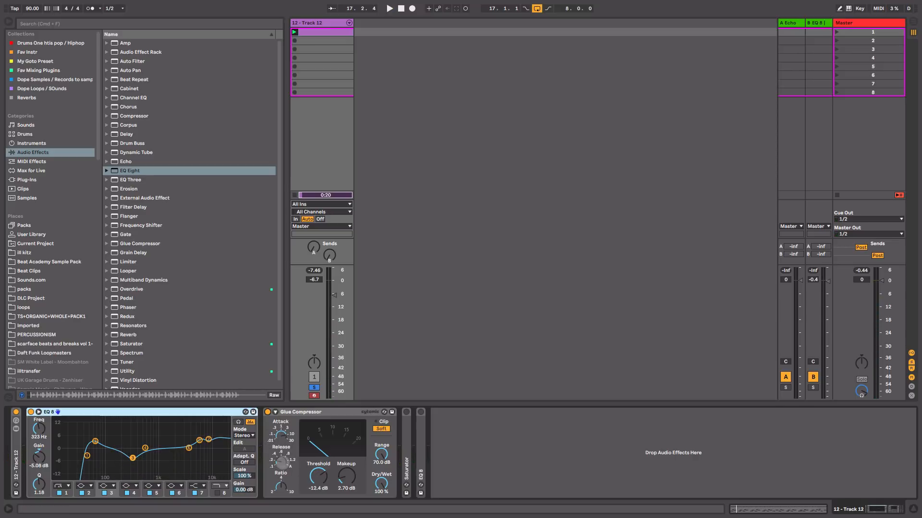
key("space")
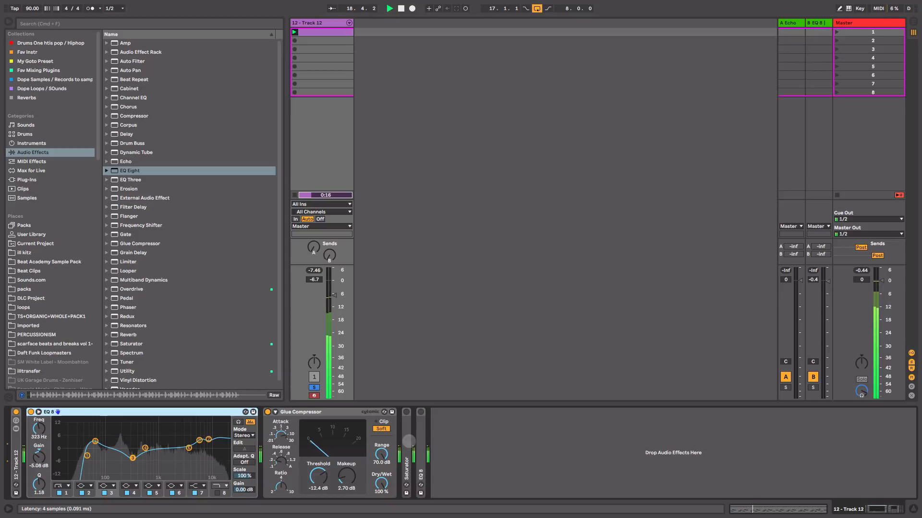
Step: Expand the Saturator on 12 - Track 12 and switch it on, playing the pattern to hear its effect
key("space")
double_click(408, 442)
left_click(407, 412)
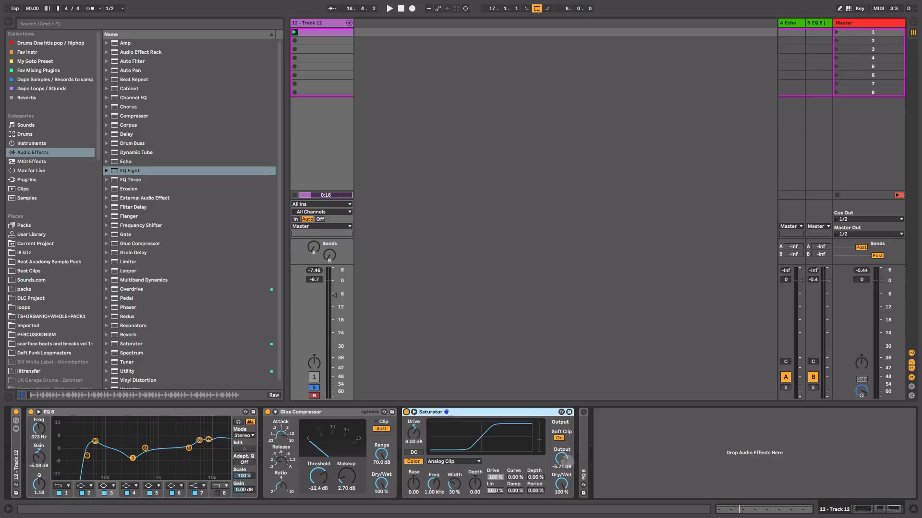
key("space")
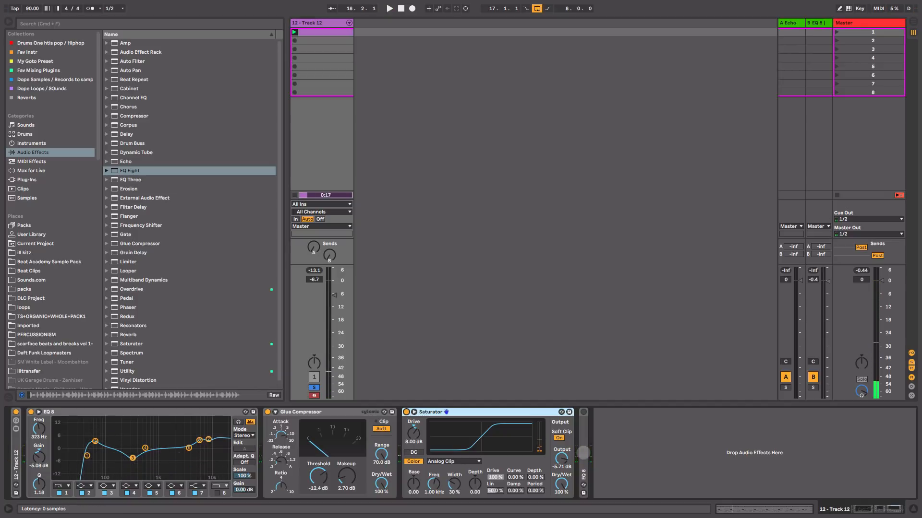
key("space")
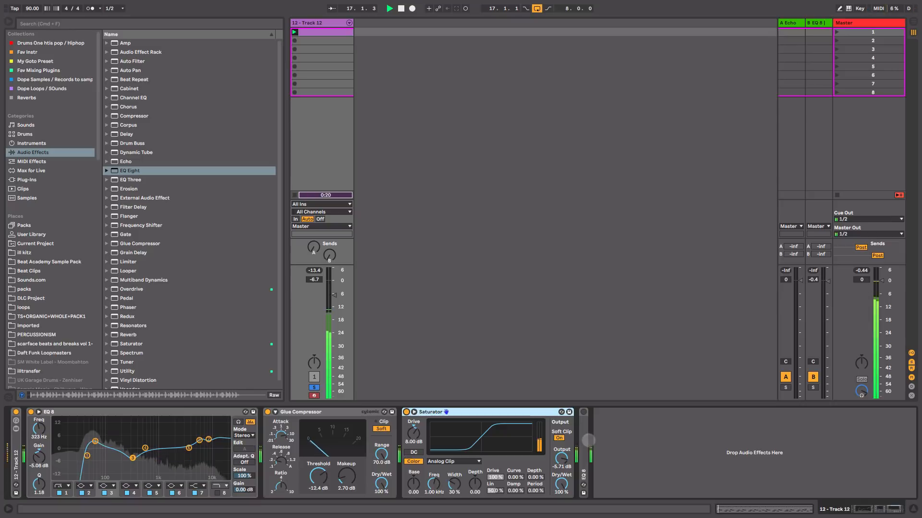
key("space")
Step: Expand and switch on the second EQ 8, and set its 383 Hz band gain to -9.52 dB during playback
left_click_drag(586, 438, 585, 435)
left_click(583, 412)
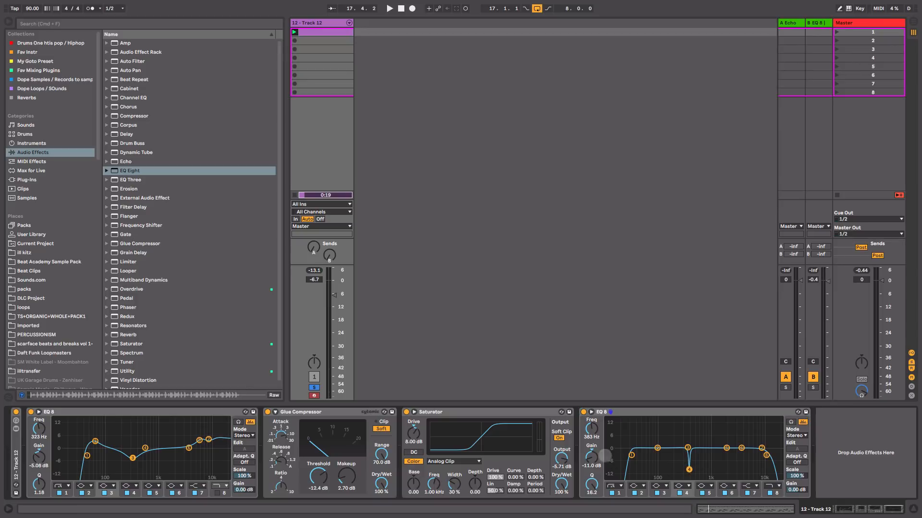
key("space")
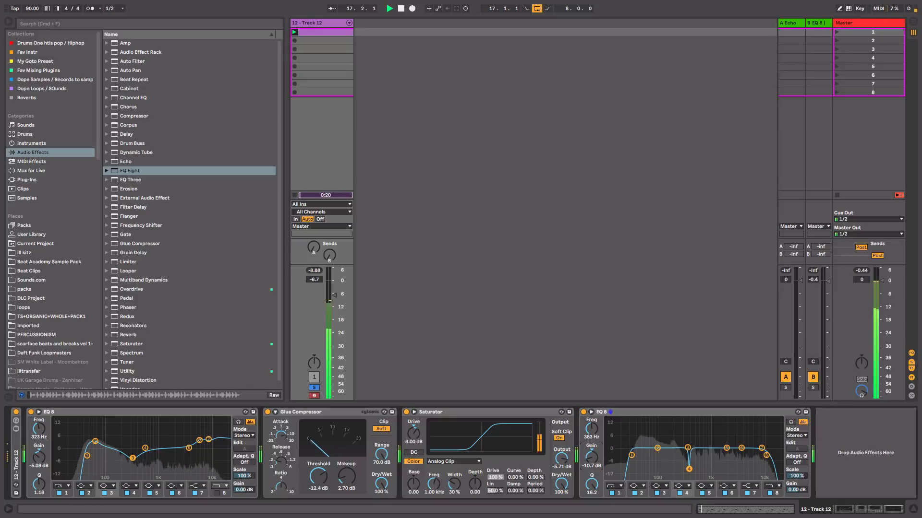
mouse_move(592, 458)
left_mouse_down()
mouse_move(592, 408)
mouse_move(592, 455)
left_mouse_up()
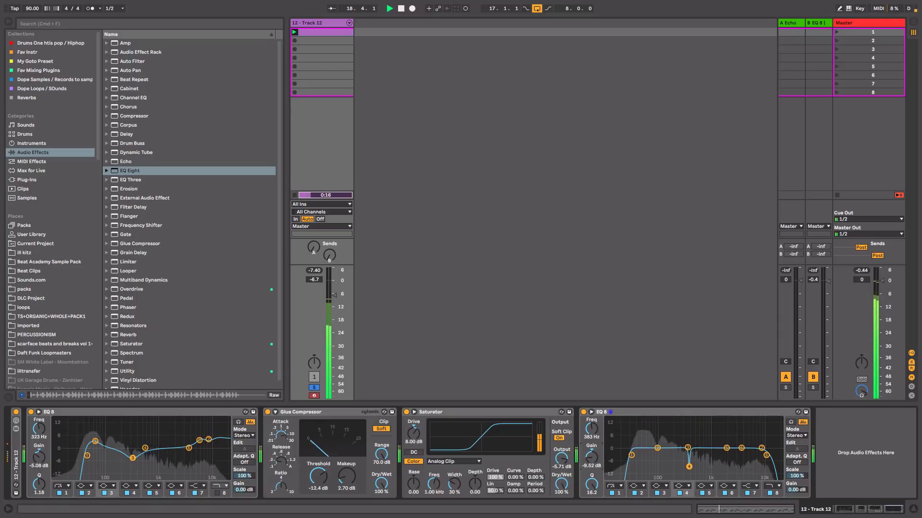
Step: Stop playback and collapse the second EQ 8 and the Saturator in the track's device chain
key("space")
double_click(680, 409)
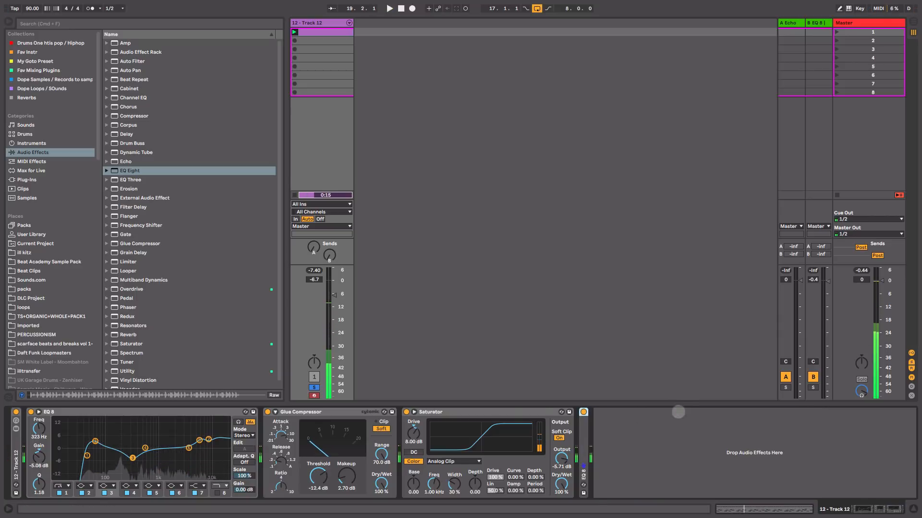
double_click(484, 412)
double_click(301, 412)
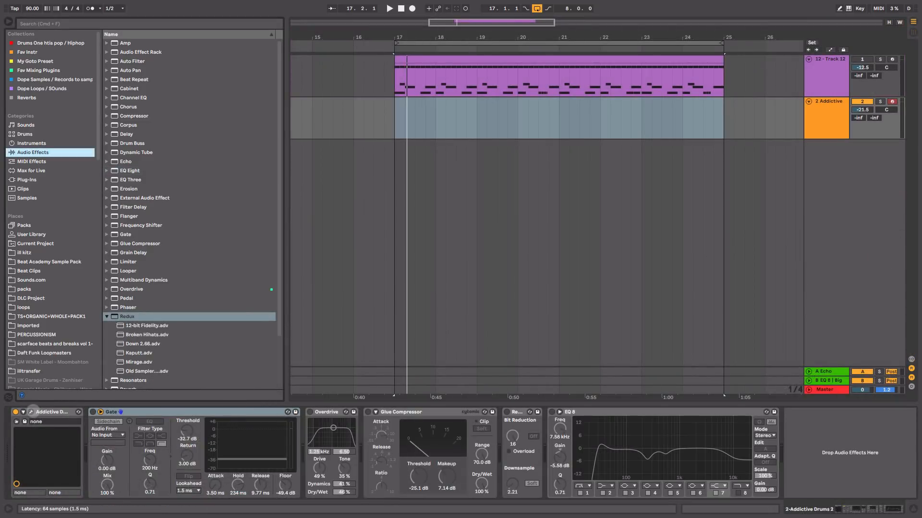
Step: Open the Addictive Drums 2 instrument, view its Fairfax Vol 2 preset page, and close the plug-in window
left_click(32, 412)
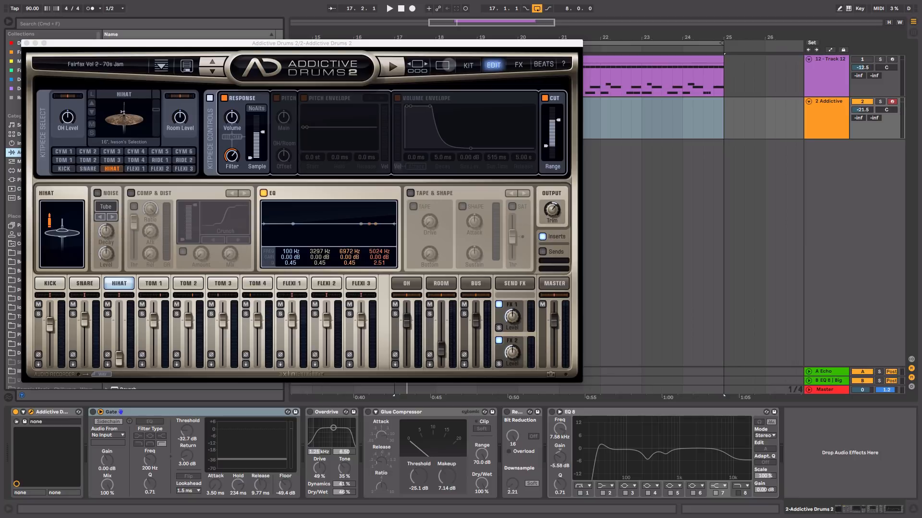
left_click(443, 65)
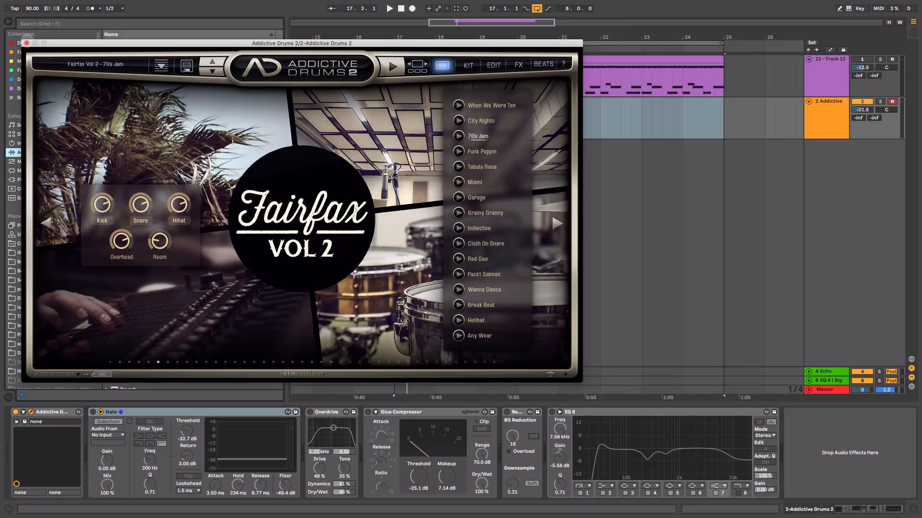
left_click(27, 43)
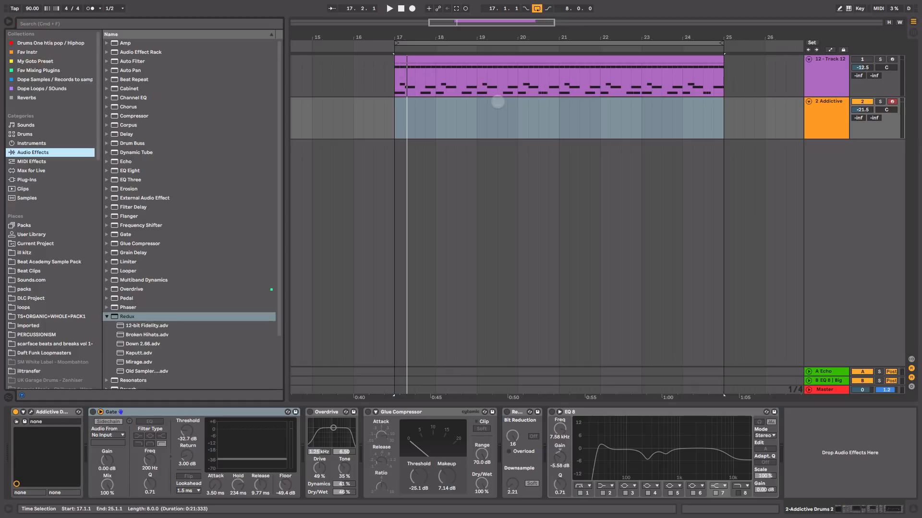
Step: Play the 12 - Track 12 pattern and copy its eight-bar MIDI clip onto the 2 Addictive track at bar 17
left_click(498, 102)
left_click(502, 60)
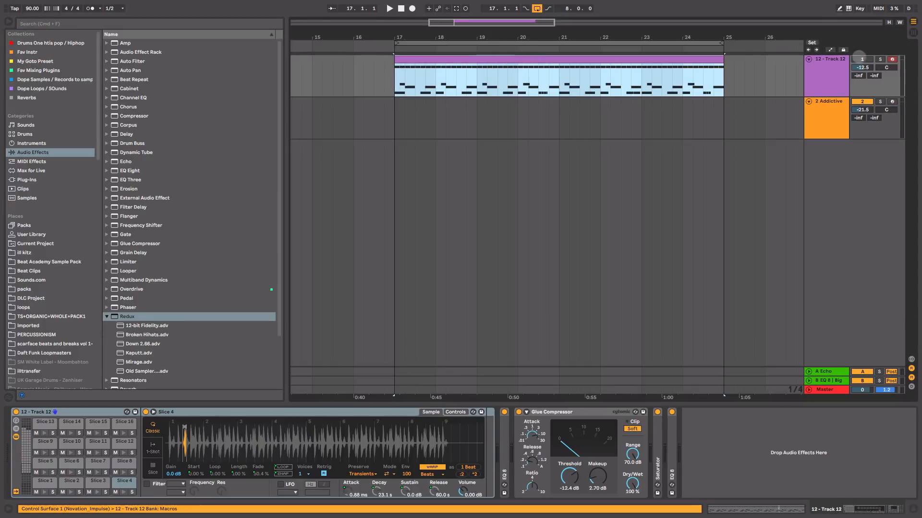
left_click(858, 53)
key("space")
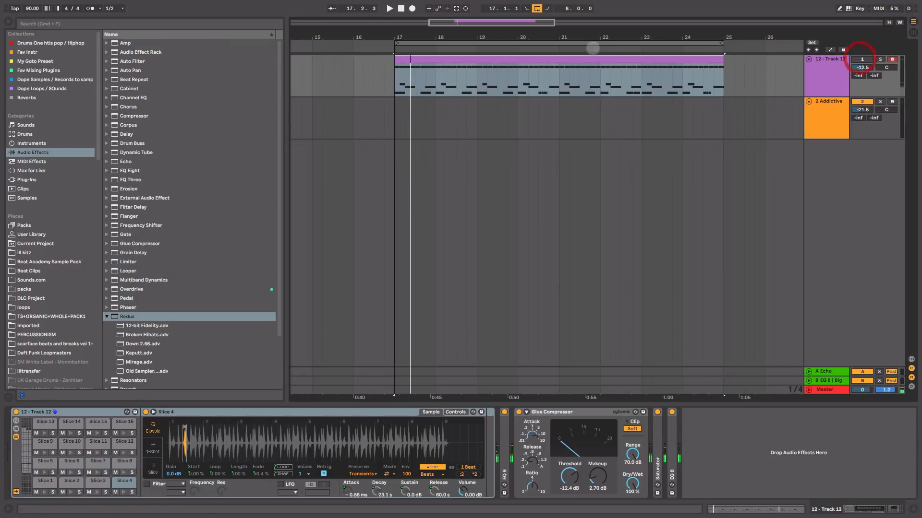
left_click_drag(562, 61, 559, 107)
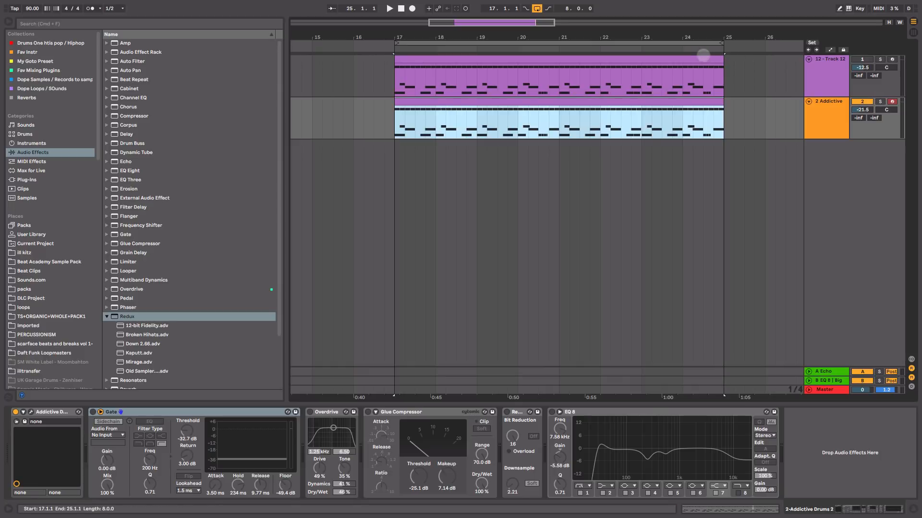
Step: Open the copied clip's notes on the 2 Addictive track, solo that track and play it
double_click(700, 59)
left_click(694, 101)
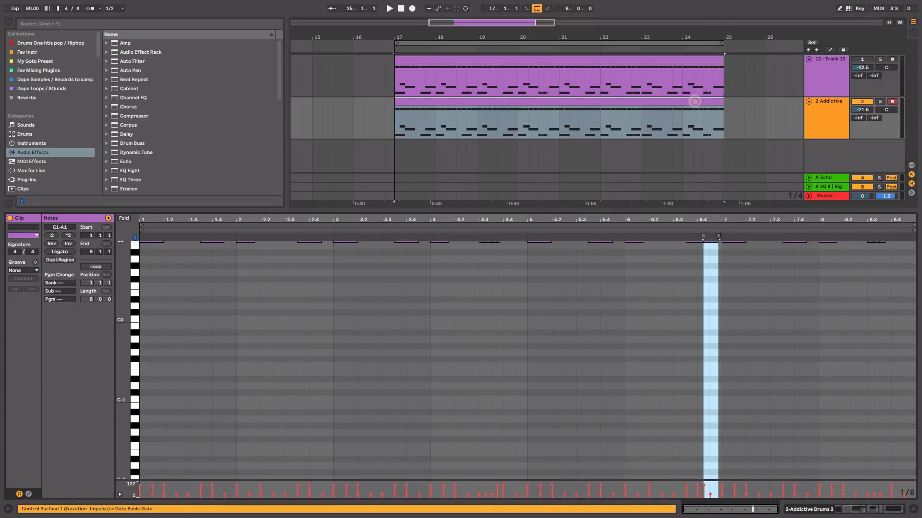
left_click(880, 101)
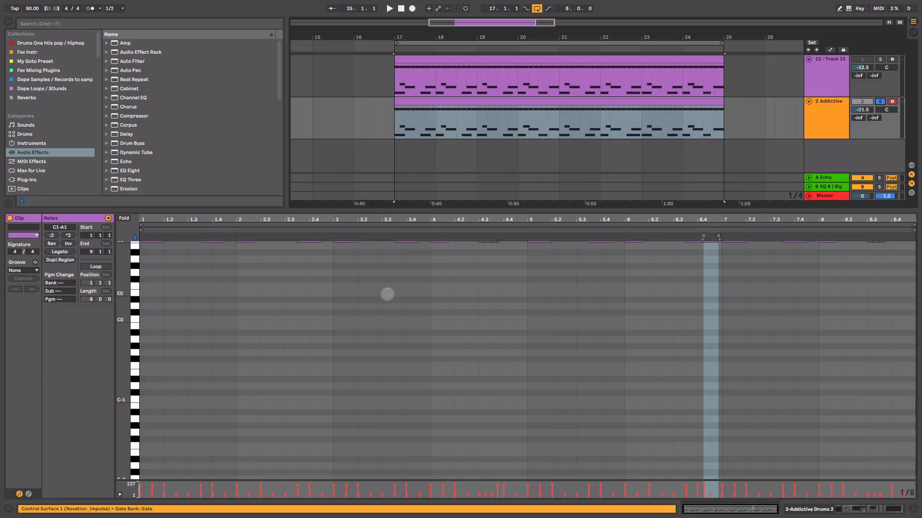
scroll(370, 382, "up", 5)
key("space")
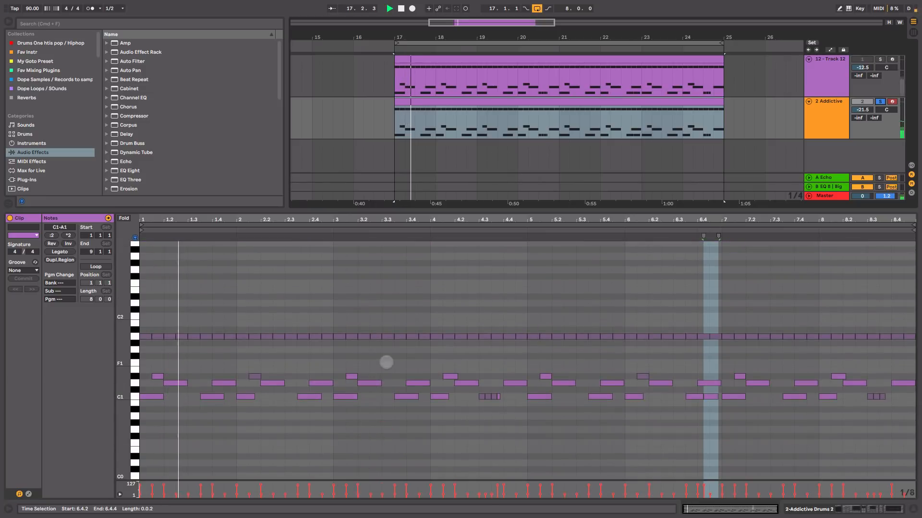
Step: Move all A1 notes in the copied clip up to C2 and raise their velocities
left_click(134, 336)
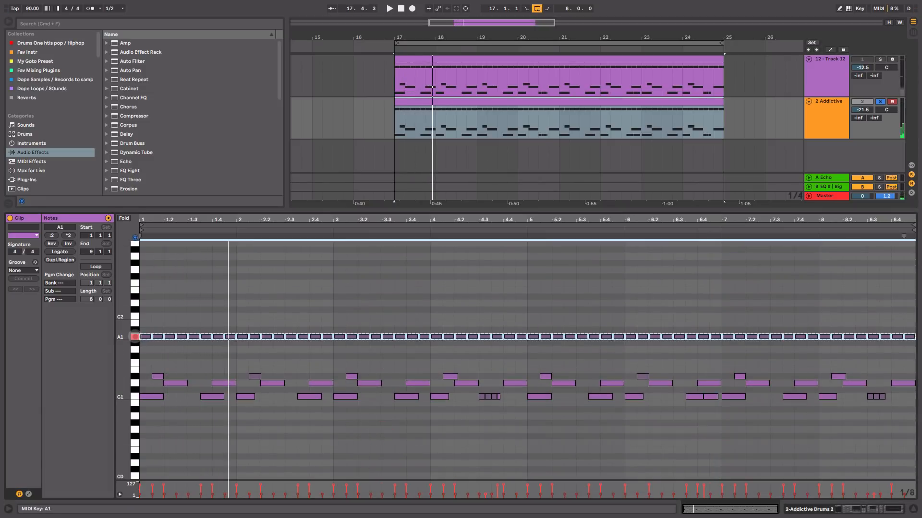
key("Up")
key("Up")
key("Up")
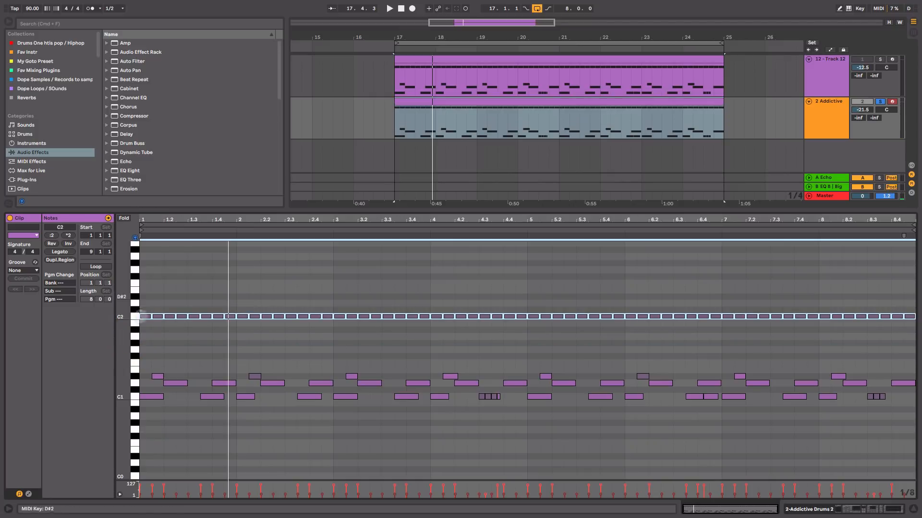
left_click_drag(176, 494, 177, 489)
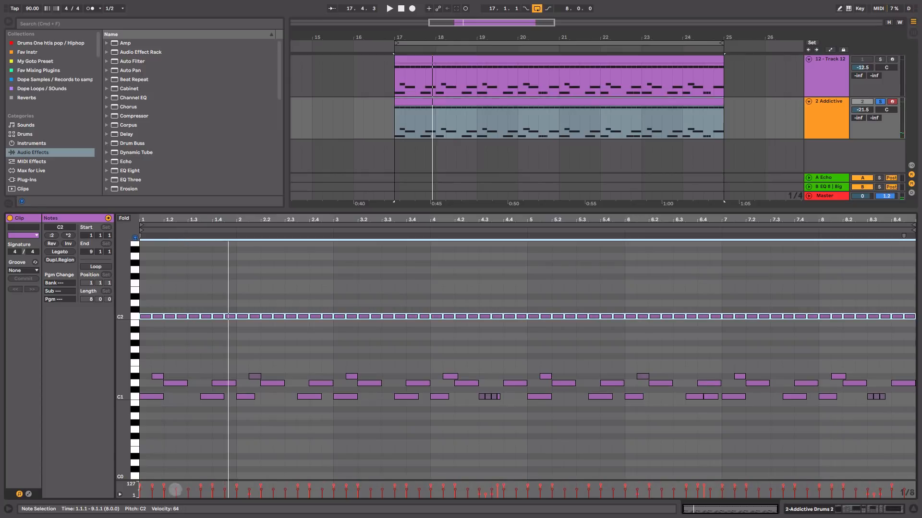
Step: Move all D#1 notes in the 2 Addictive clip down to C1
left_click(134, 377)
left_click_drag(155, 219, 174, 251)
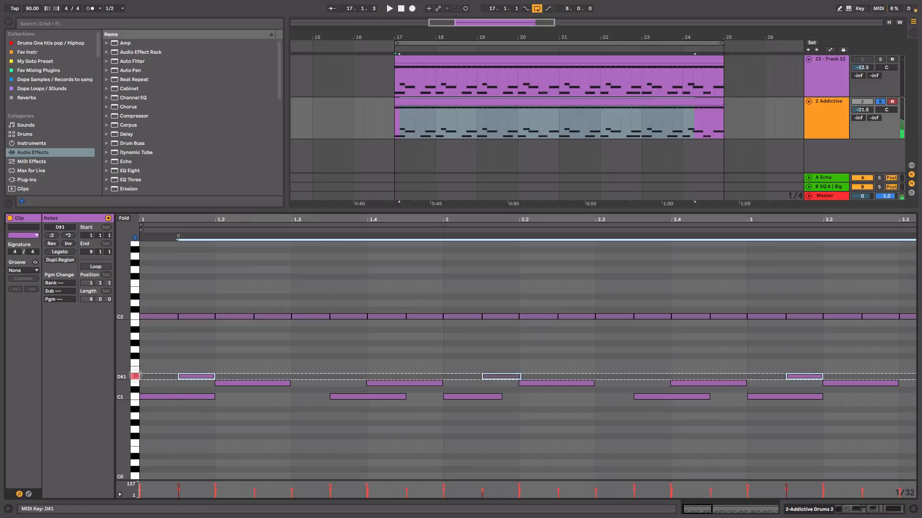
left_click(135, 377)
key("Down")
key("Down")
key("Down")
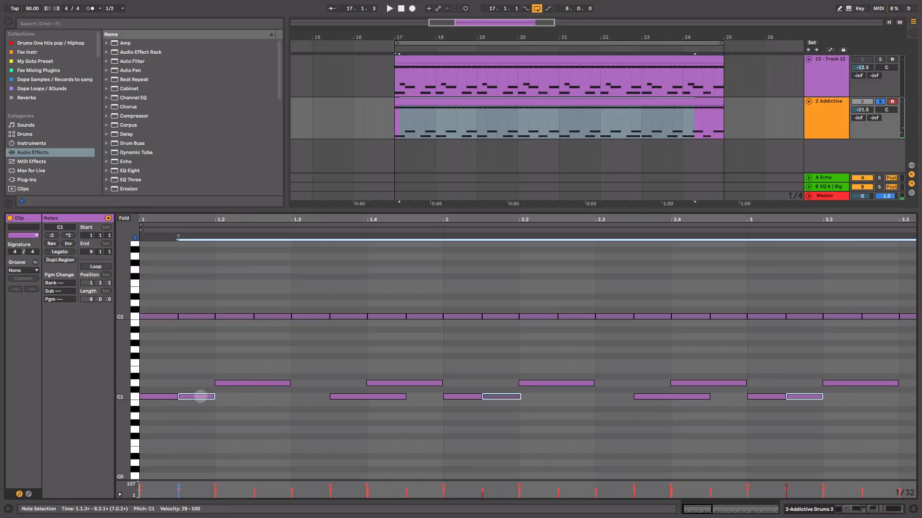
Step: Shift the moved C1 notes a sixteenth later to start at 1.1.4 and lower their velocities to 12–41, checking by playback
left_click_drag(214, 397, 223, 397)
key("space")
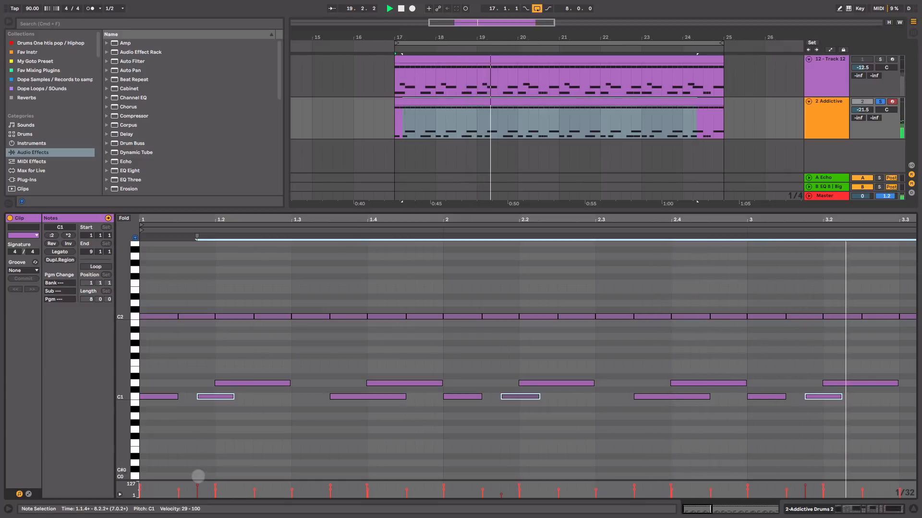
key("space")
left_click(197, 485)
left_click_drag(196, 485, 197, 486)
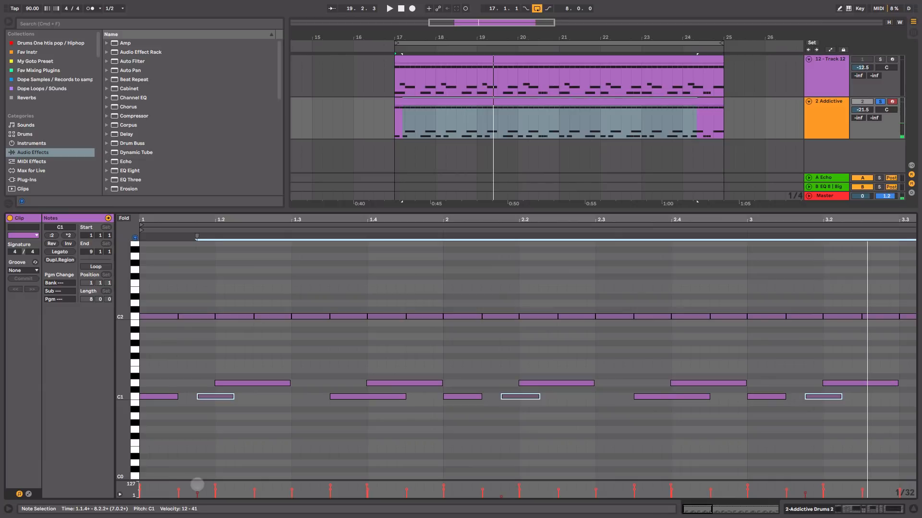
key("space")
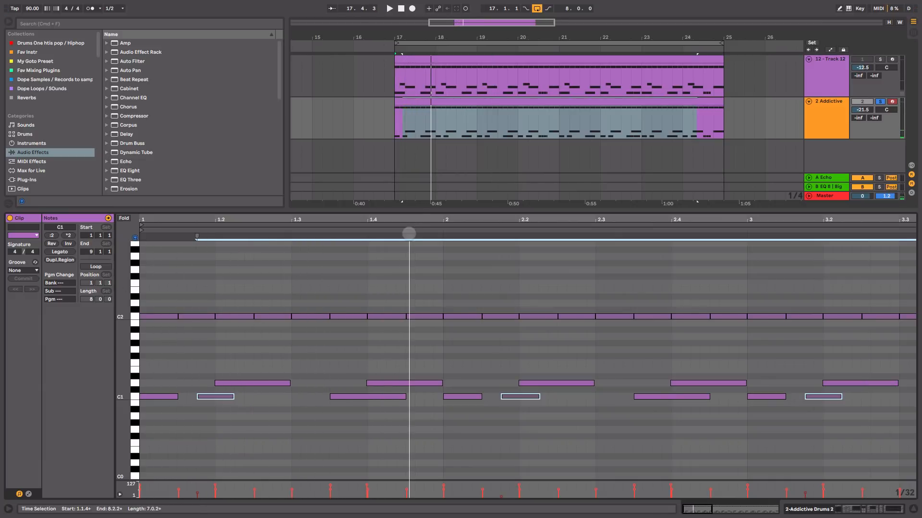
Step: Switch on the 2 Addictive track's Gate and sidechain it from 12 - Track 12 with a threshold of -23.4 dB
left_click_drag(411, 217, 227, 217)
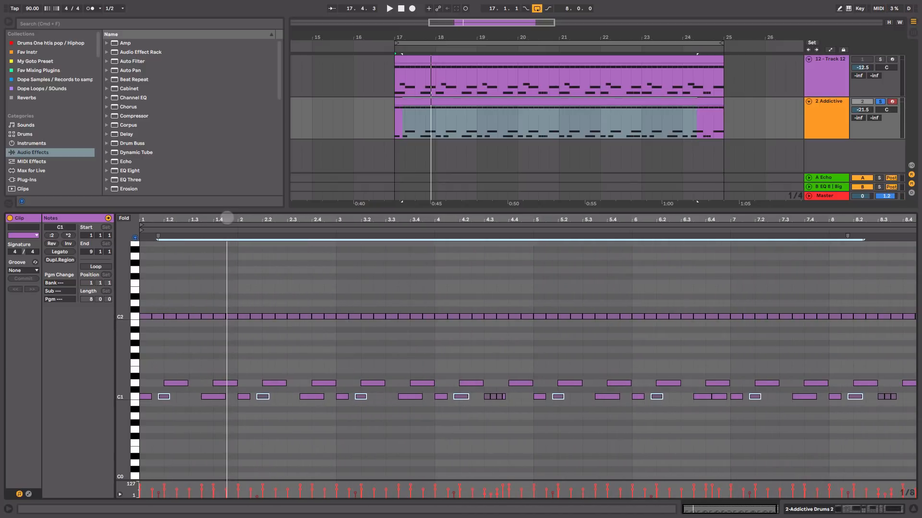
key("shift+Tab")
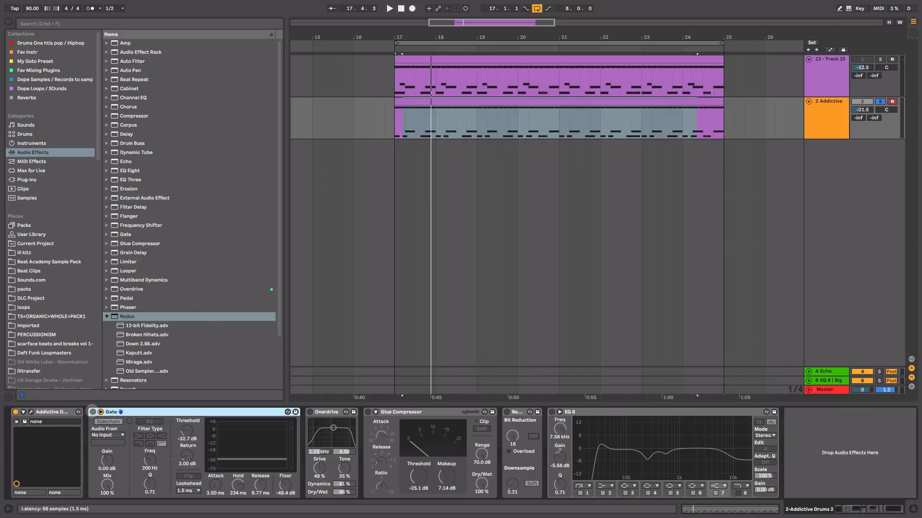
left_click(92, 412)
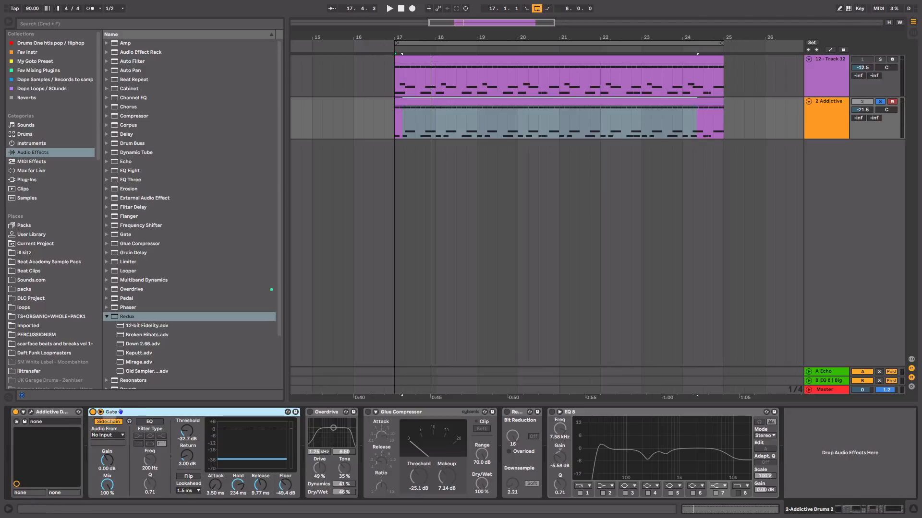
left_click(110, 435)
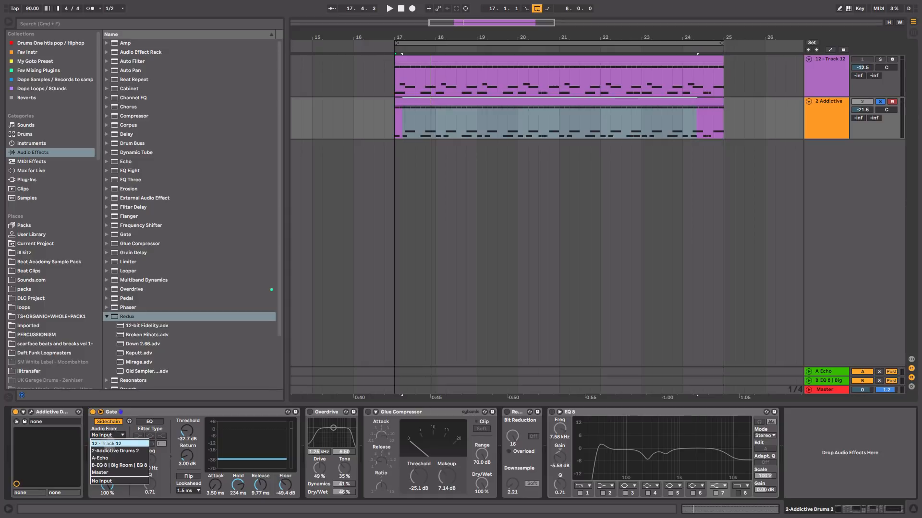
left_click(117, 444)
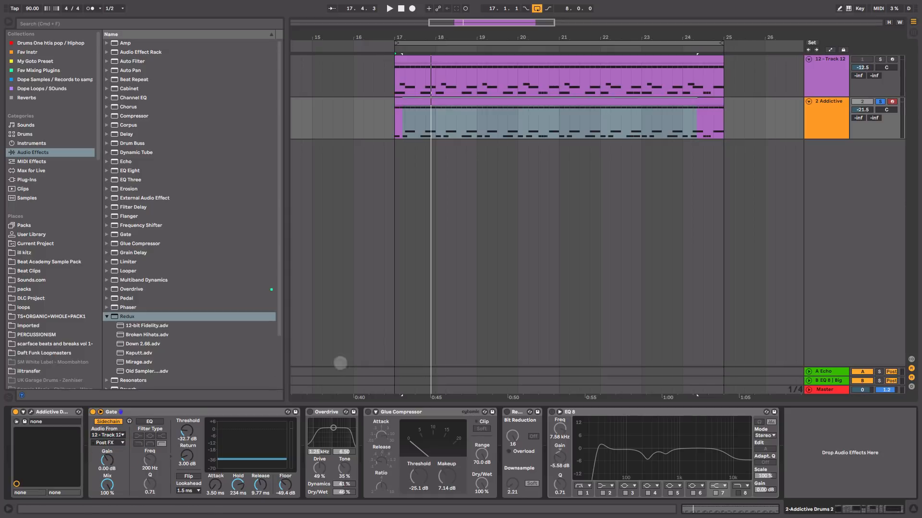
key("space")
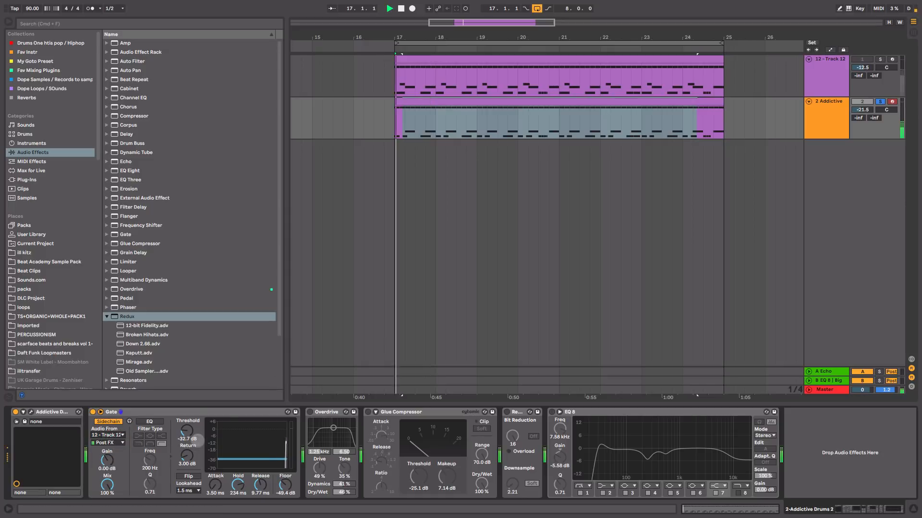
left_click_drag(197, 441, 198, 421)
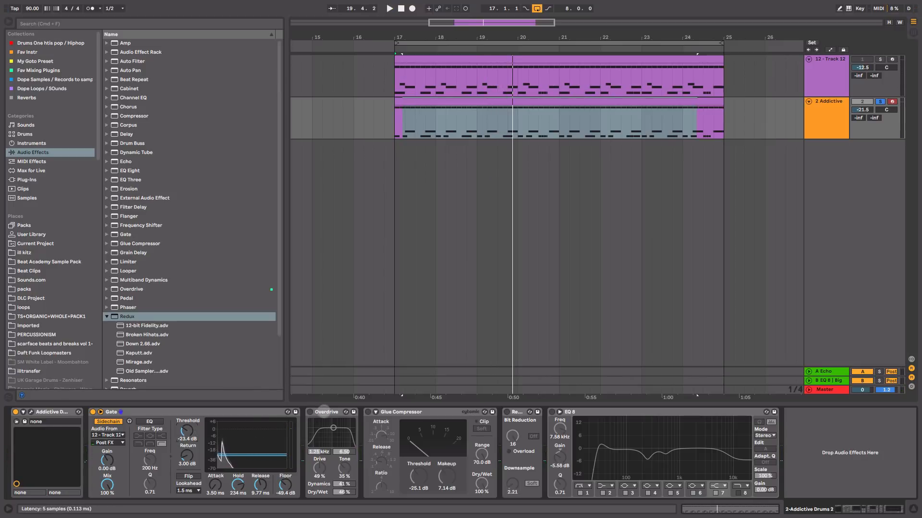
Step: Switch on the 2 Addictive track's Overdrive with Drive at 52%, comparing it on and off during playback
left_click(320, 412)
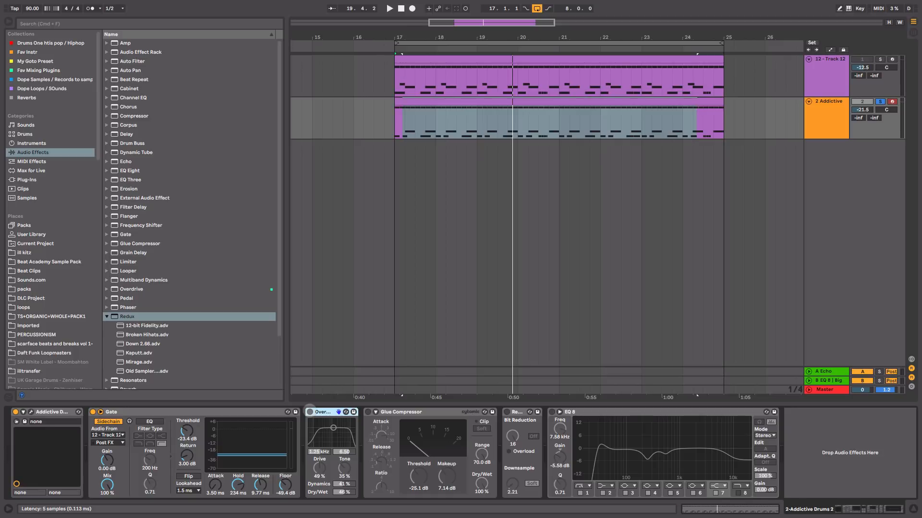
key("space")
left_click(309, 412)
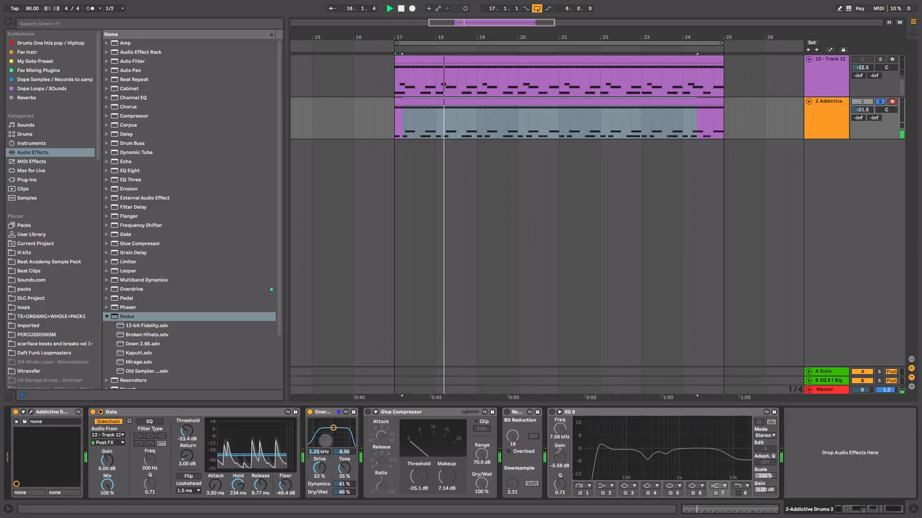
left_click(309, 412)
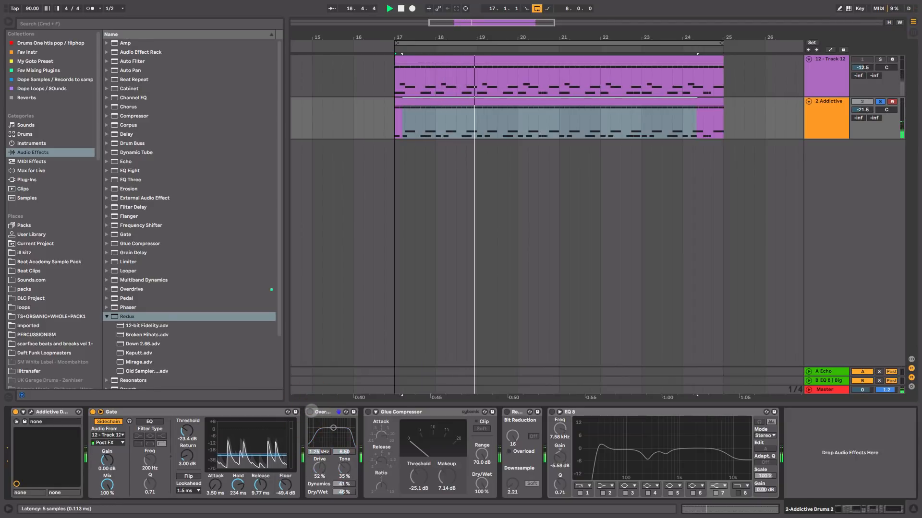
left_click(310, 411)
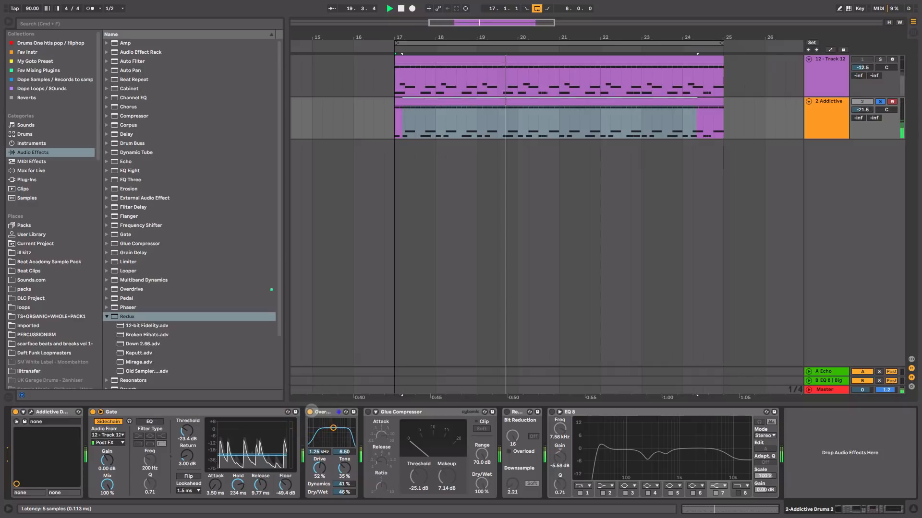
Step: Raise the 2 Addictive track's volume to -13.1 dB while the loop plays
key("Tab")
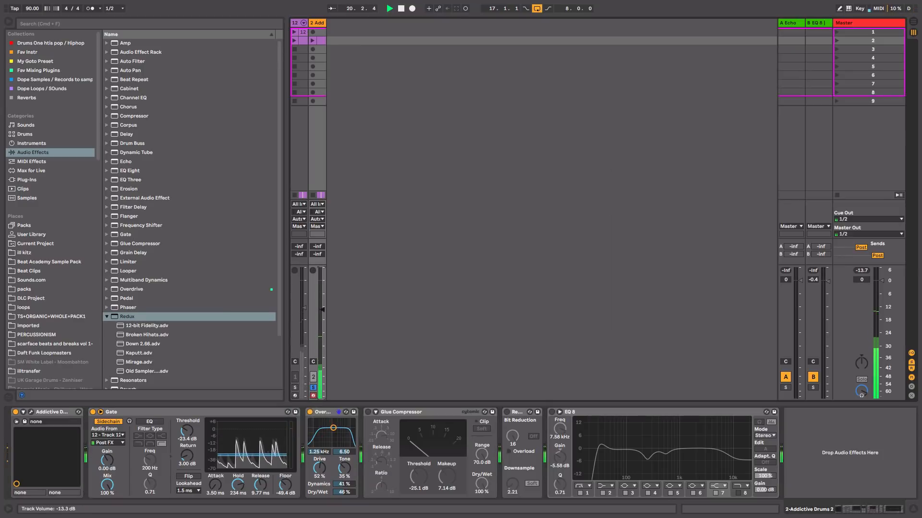
key("Tab")
key("space")
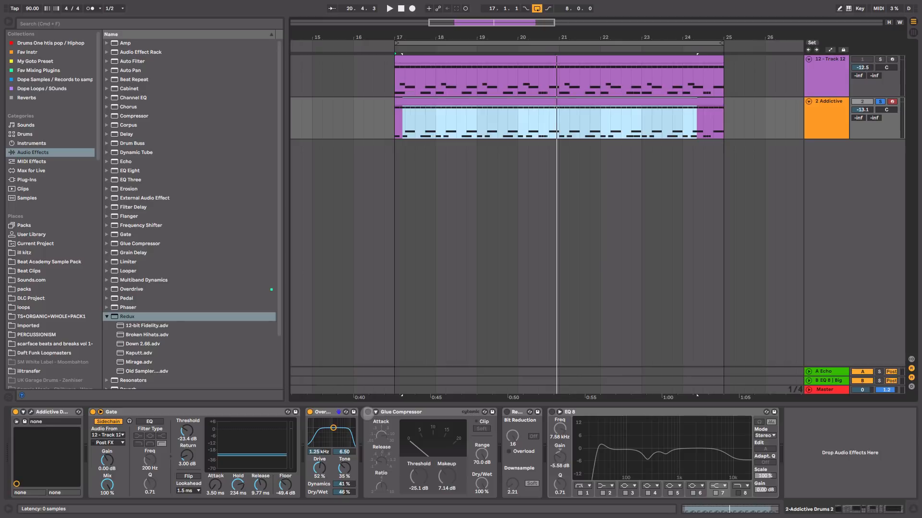
Step: Enable the Glue Compressor on 2 Addictive and set its threshold to -25.4 dB, checking by playback
left_click(368, 412)
key("space")
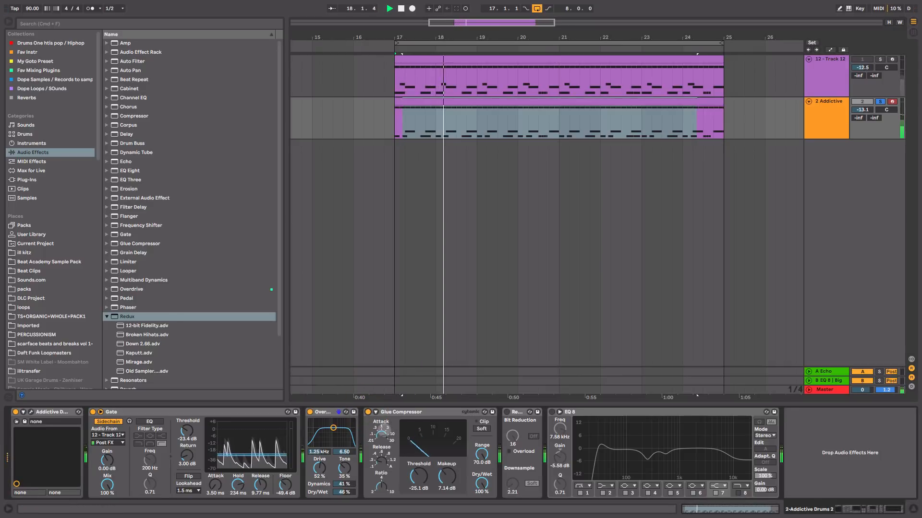
key("space")
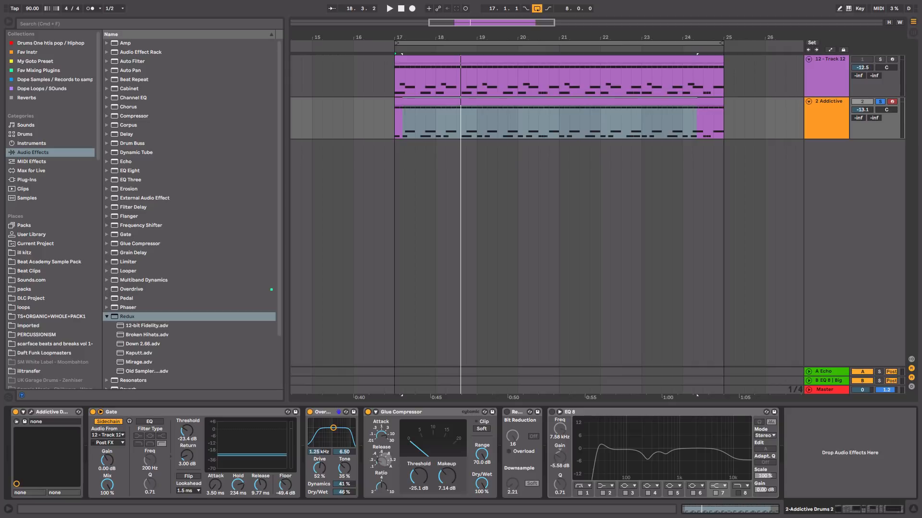
key("space")
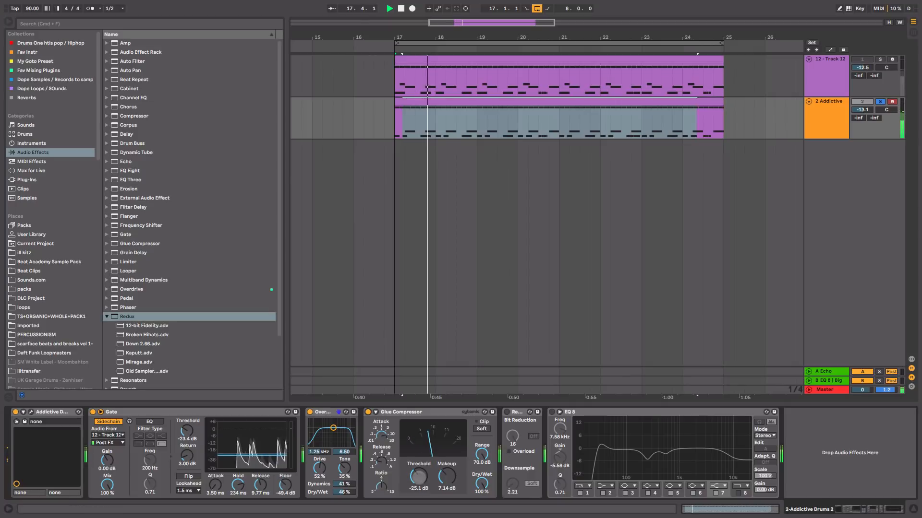
key("space")
left_click_drag(419, 476, 419, 478)
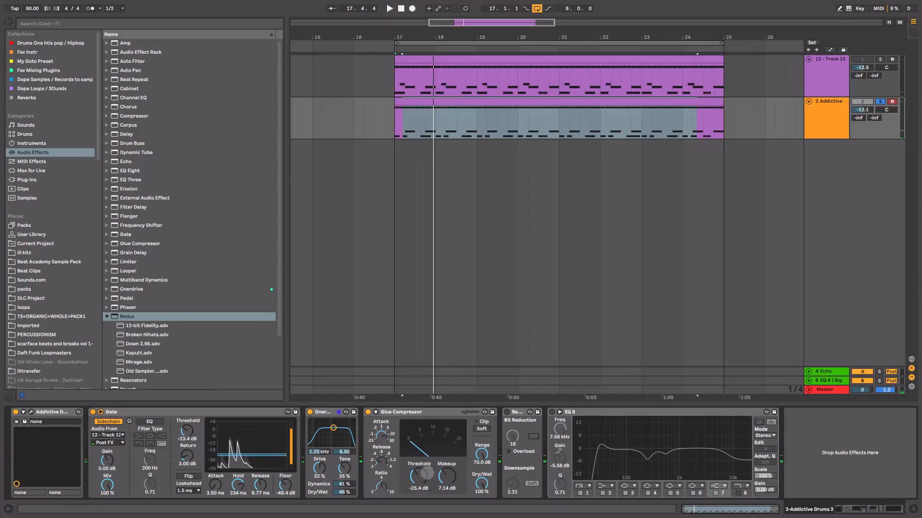
key("space")
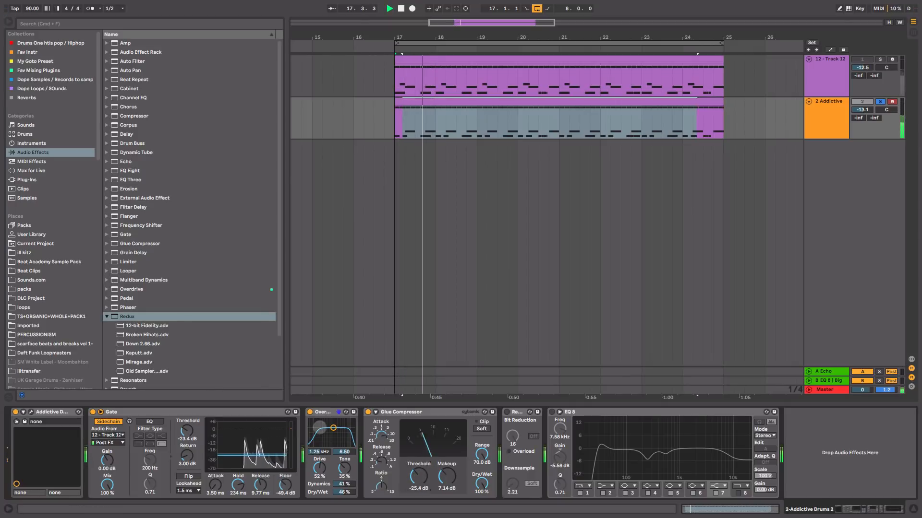
key("space")
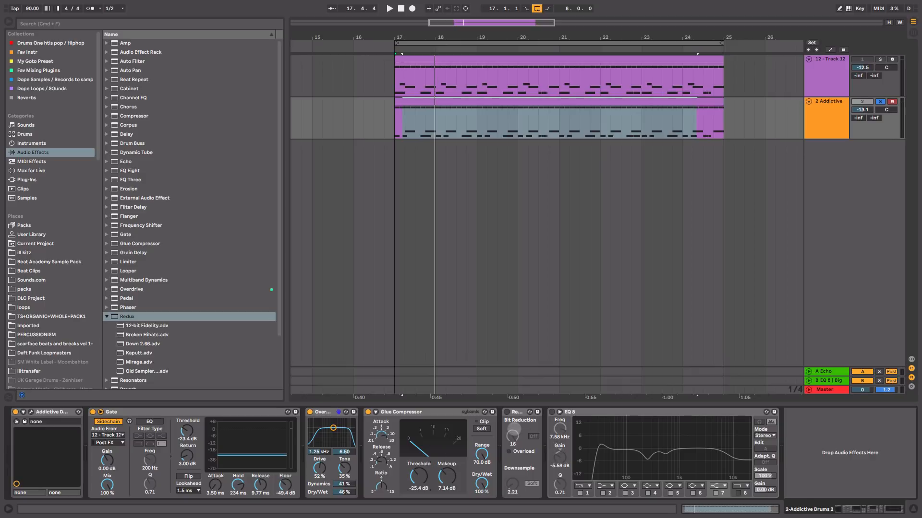
Step: Enable Redux on 2 Addictive and set Downsample to 1.90 in Soft mode, comparing it on and off during playback
double_click(519, 412)
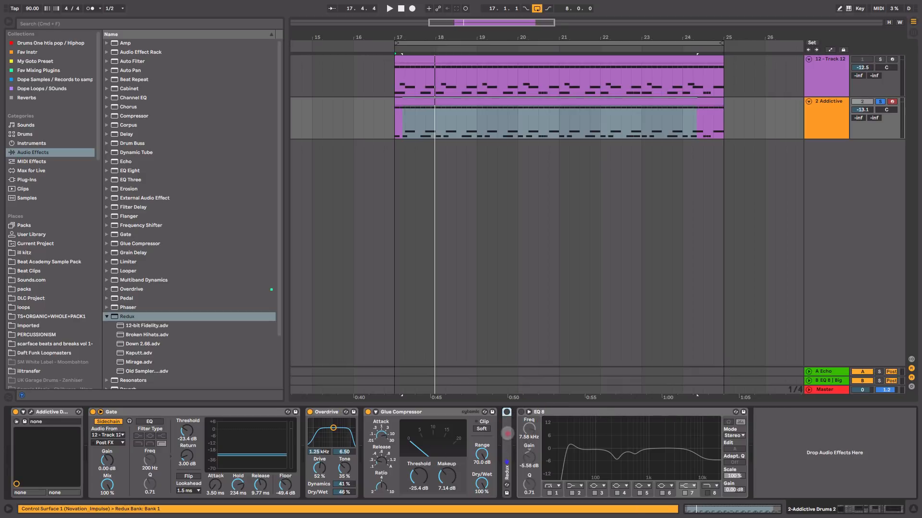
double_click(507, 434)
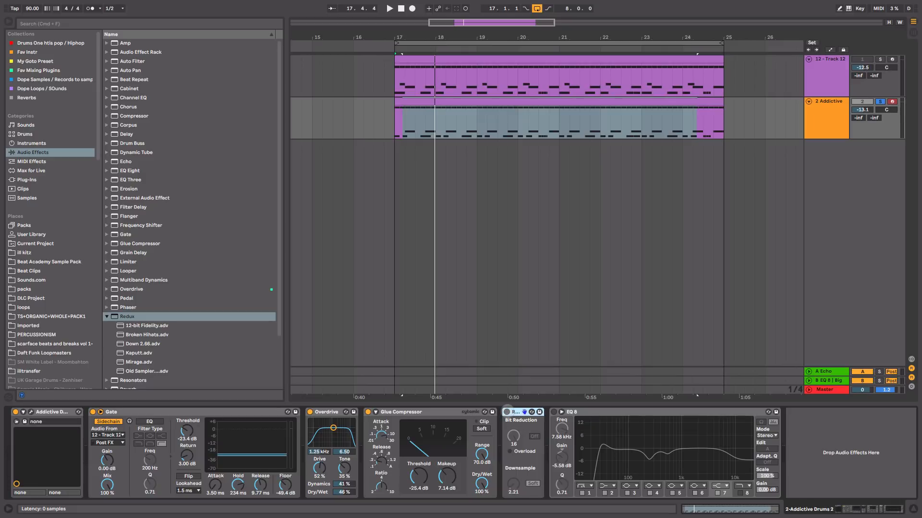
left_click(507, 412)
double_click(513, 484)
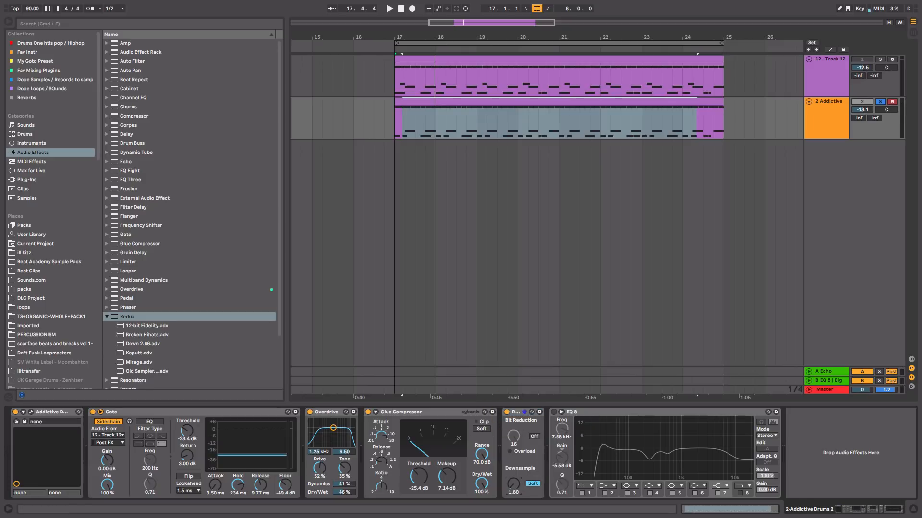
key("space")
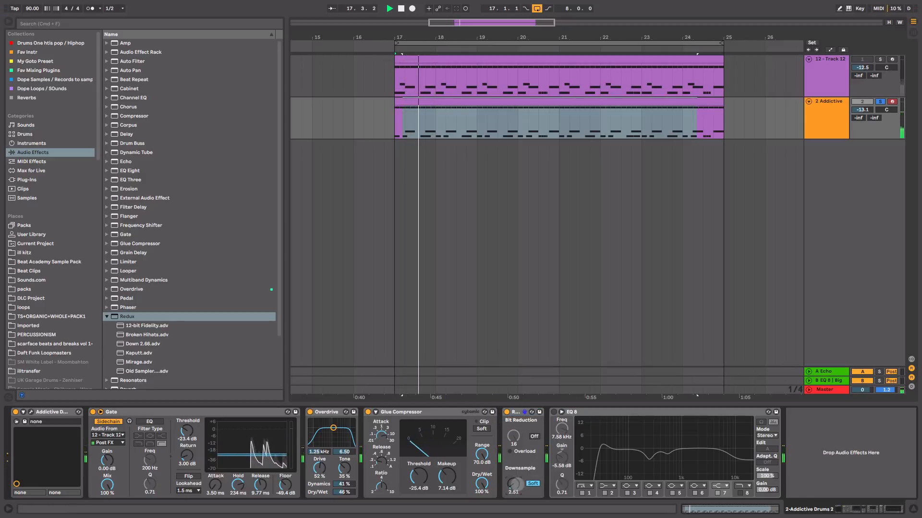
left_click_drag(514, 484, 513, 475)
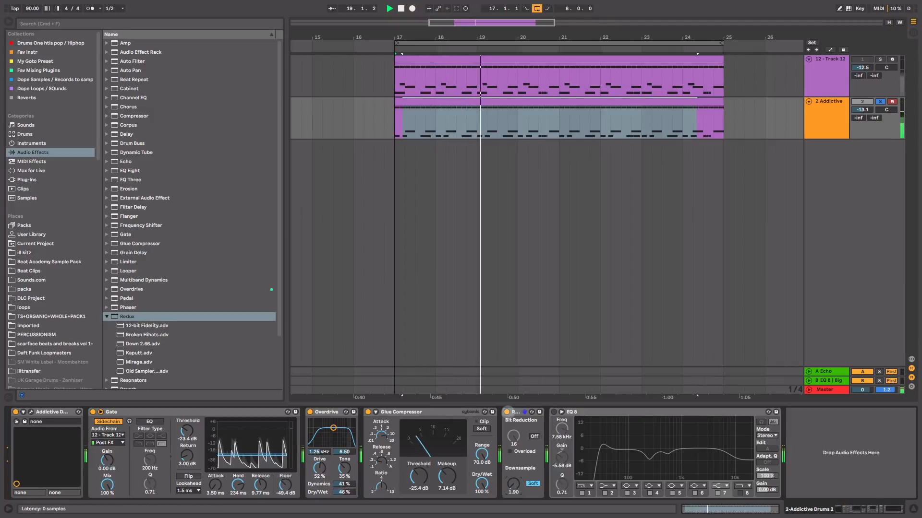
left_click(507, 413)
left_click(507, 412)
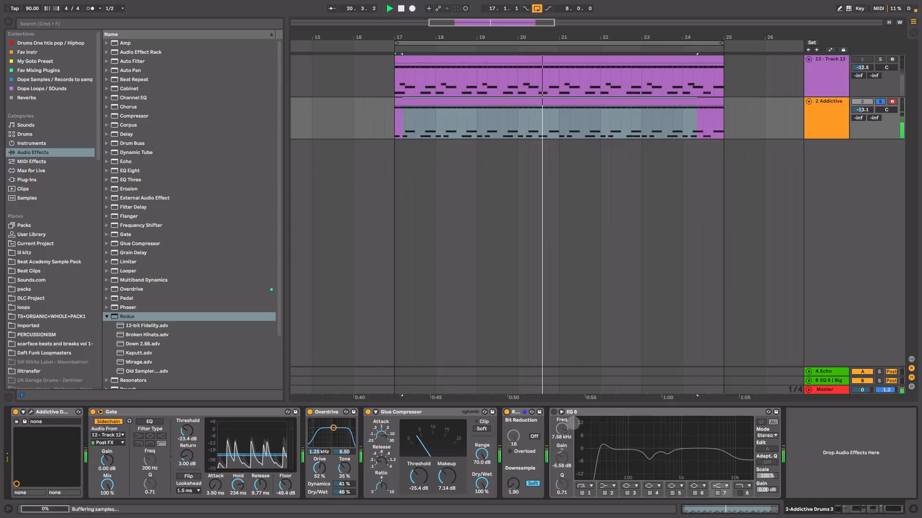
Step: Switch on the EQ Eight at the end of 2 Addictive's effect chain and audition the result
left_click(554, 412)
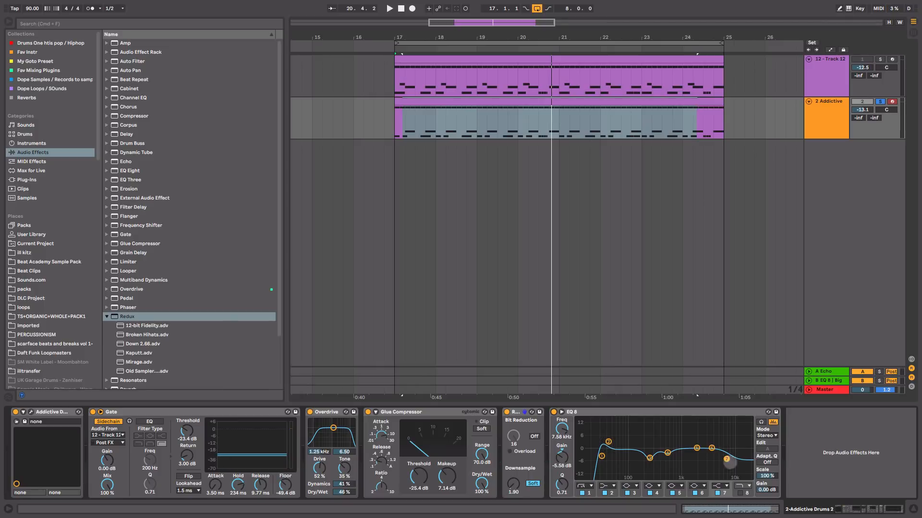
key("space")
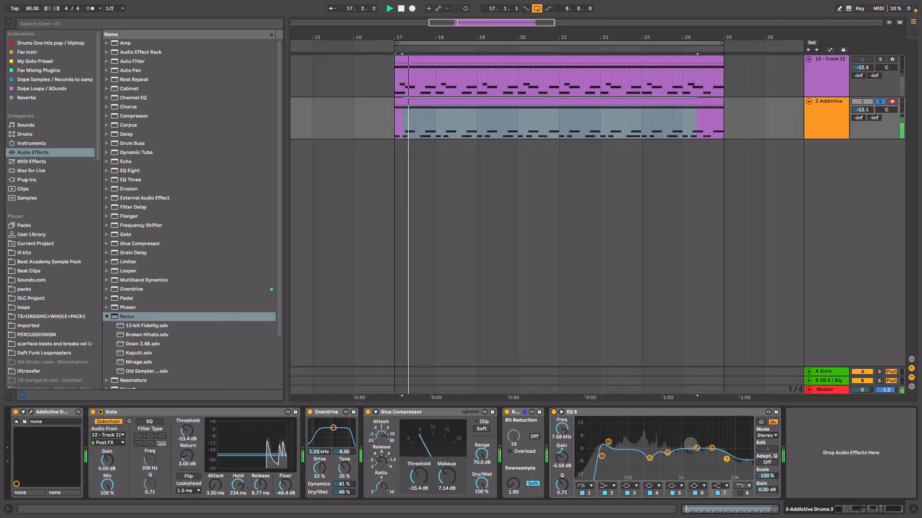
key("space")
Step: Unsolo 2 Addictive, make both drum tracks active, and lower 2 Addictive's volume to -18.2 dB while they play together
left_click(879, 102)
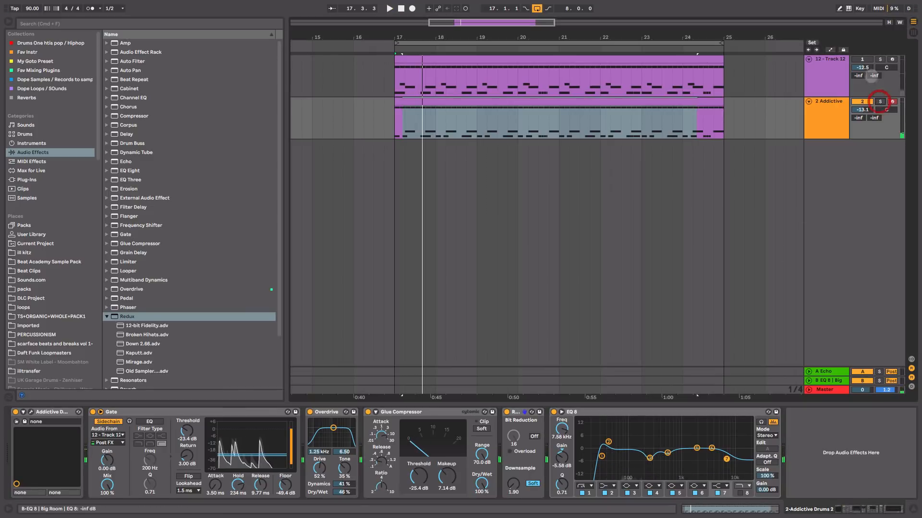
key("Tab")
left_click(295, 377)
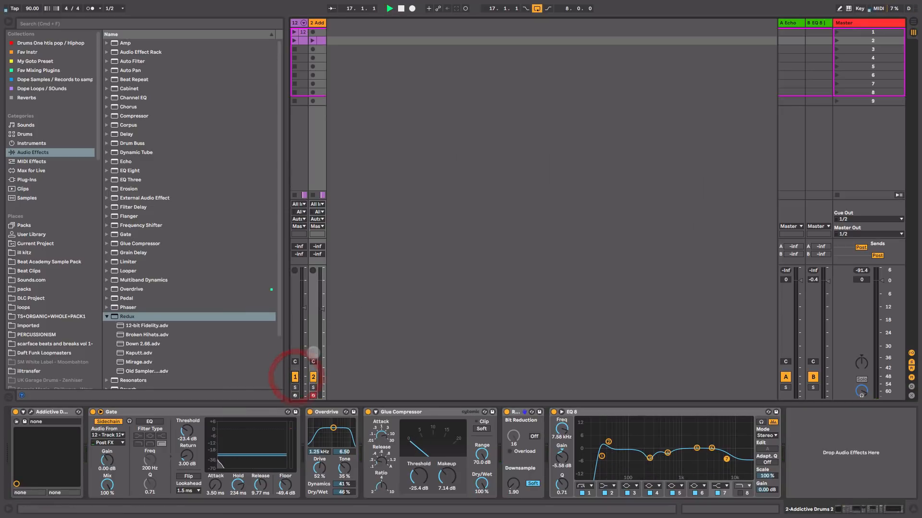
key("space")
left_click_drag(323, 313, 323, 320)
key("space")
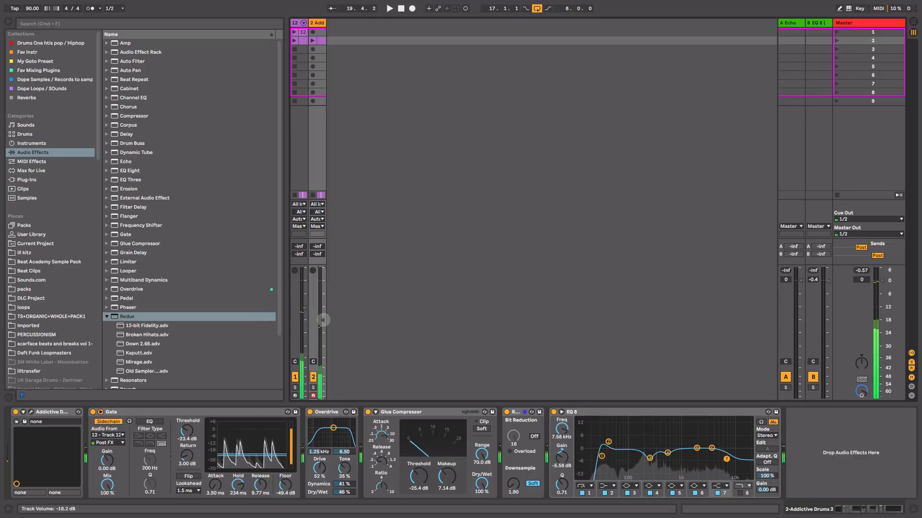
Step: Compare the mix with and without 2 Addictive, trim its volume to -18.0 dB, and widen both track columns
left_click(307, 21)
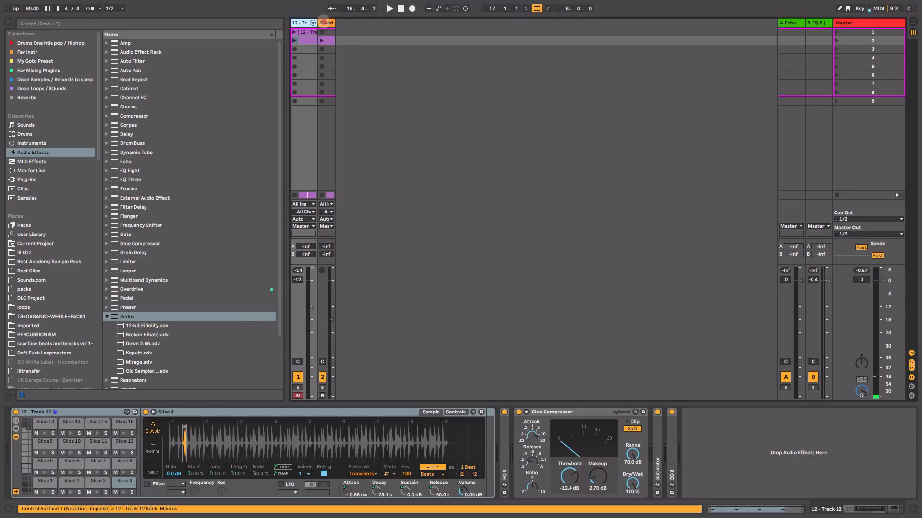
key("space")
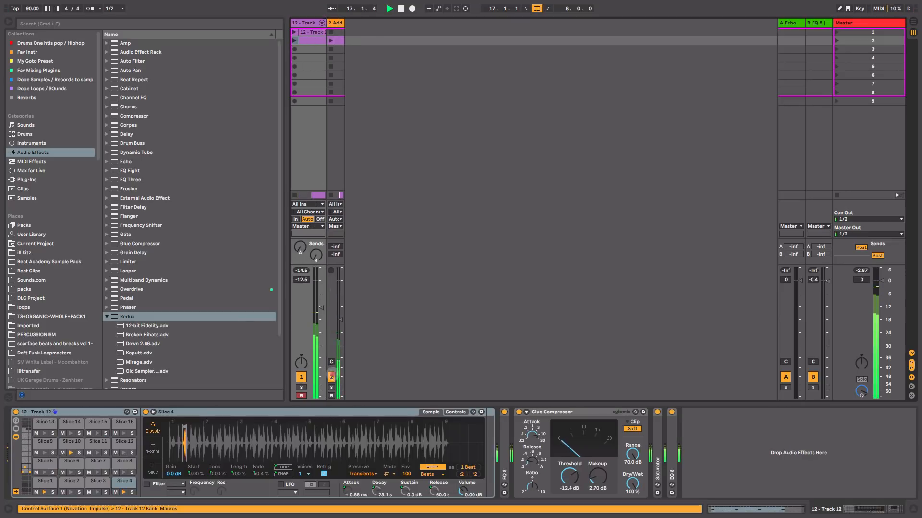
left_click(332, 377)
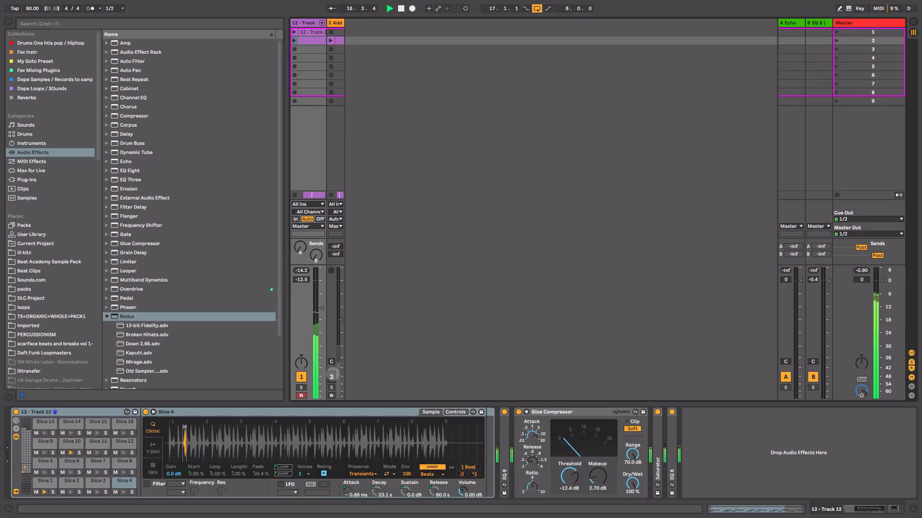
left_click(332, 376)
left_click_drag(341, 321, 340, 322)
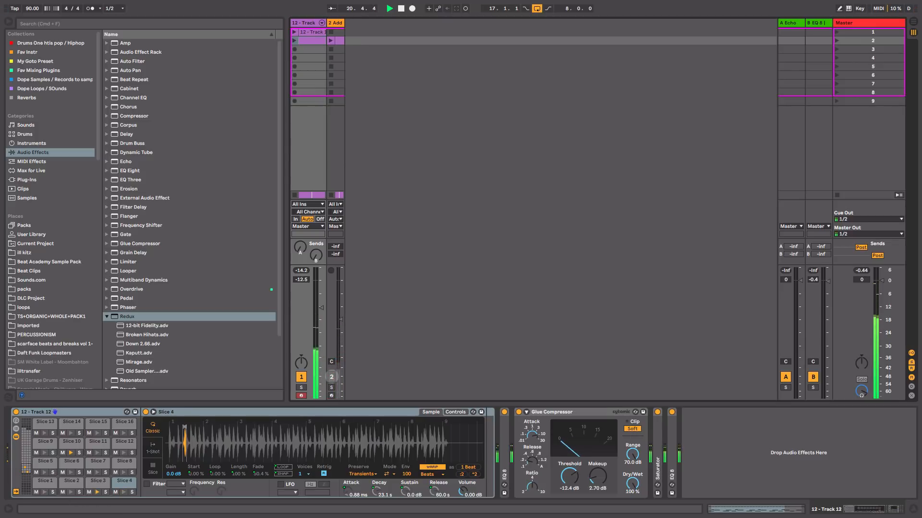
left_click(331, 377)
left_click_drag(340, 319, 340, 319)
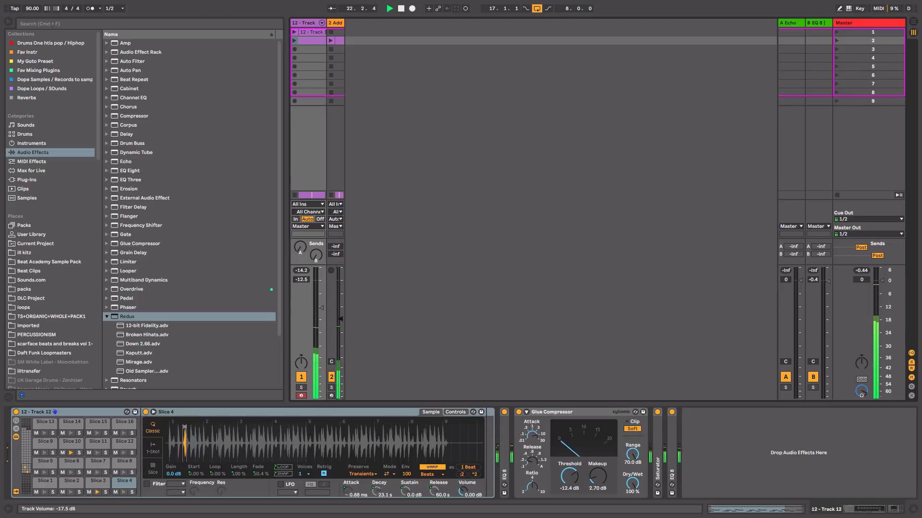
left_click_drag(342, 22, 361, 22)
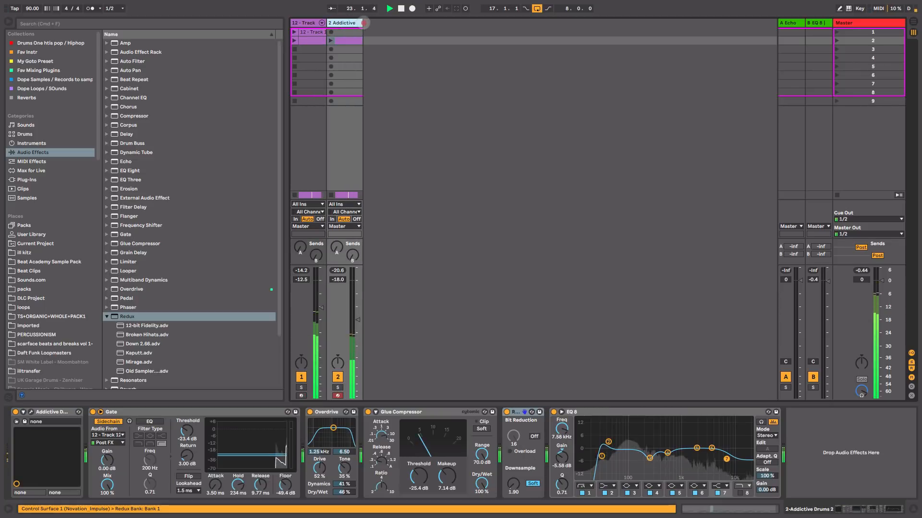
Step: Turn up Track 12's Send B and set band 1 of return B's first EQ Eight to 178 Hz, checking by playback
key("space")
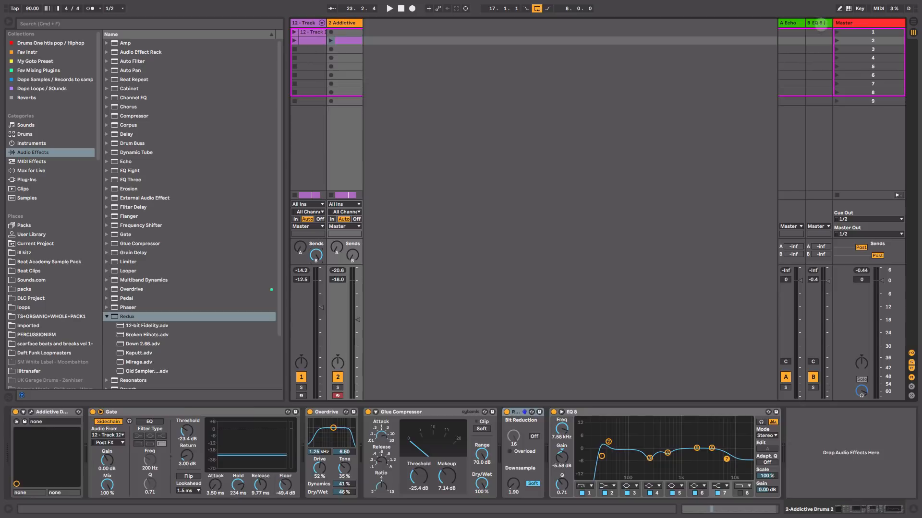
left_click(820, 24)
double_click(16, 456)
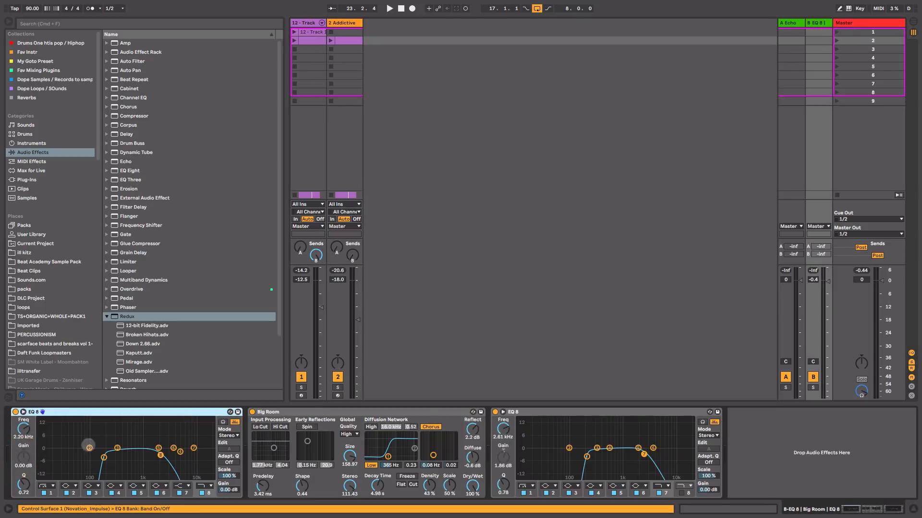
left_click_drag(68, 434, 207, 470)
left_click(103, 458)
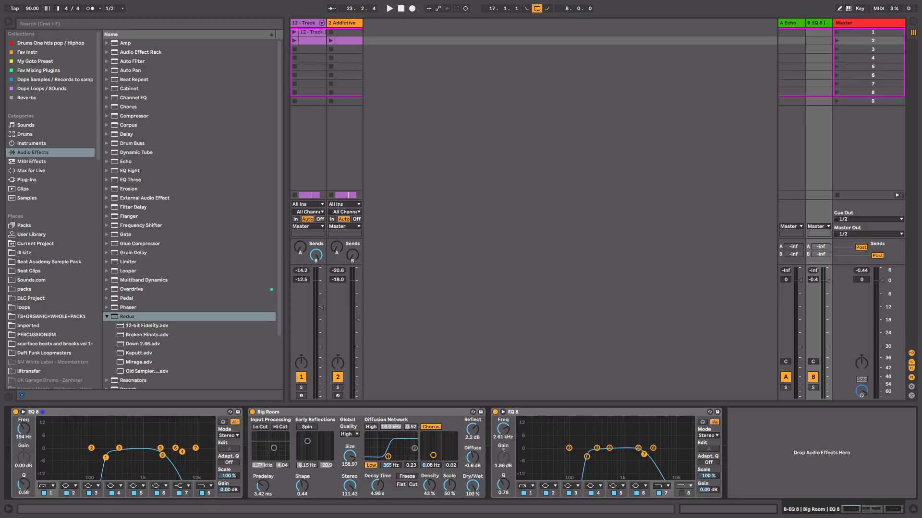
left_click(166, 422)
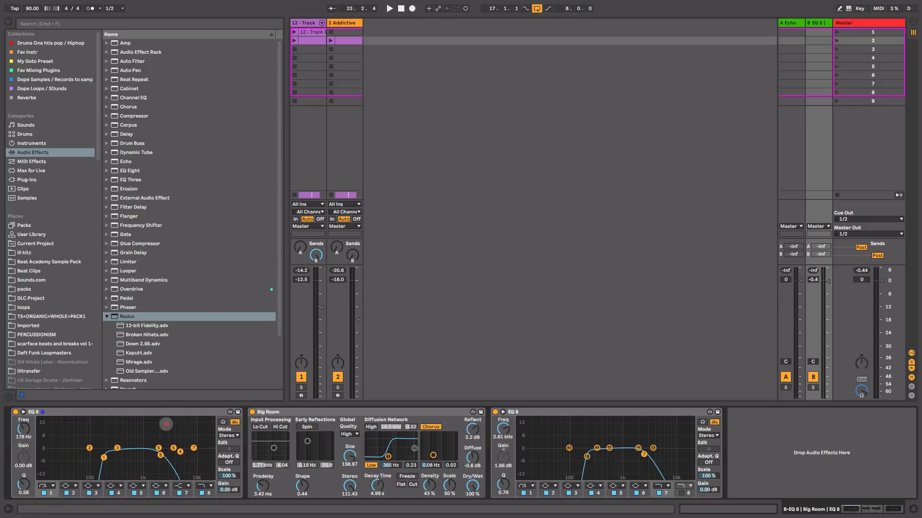
key("space")
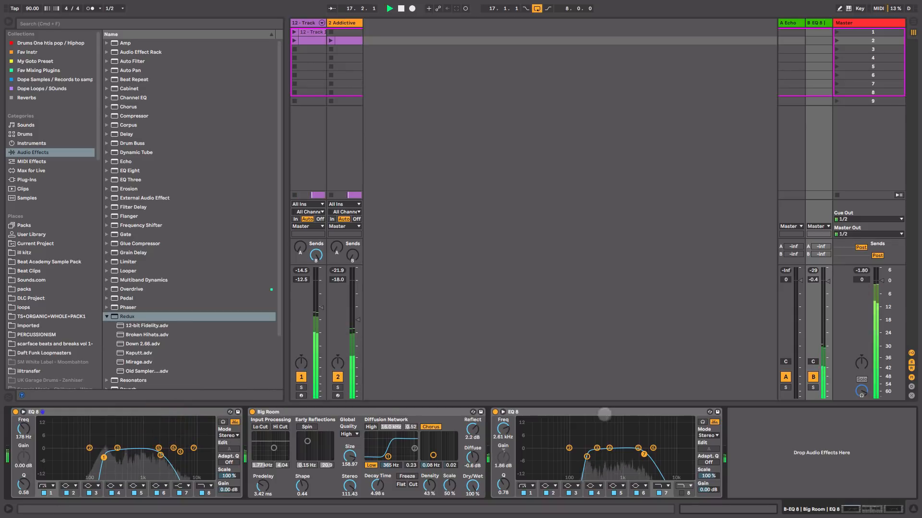
left_click(346, 412)
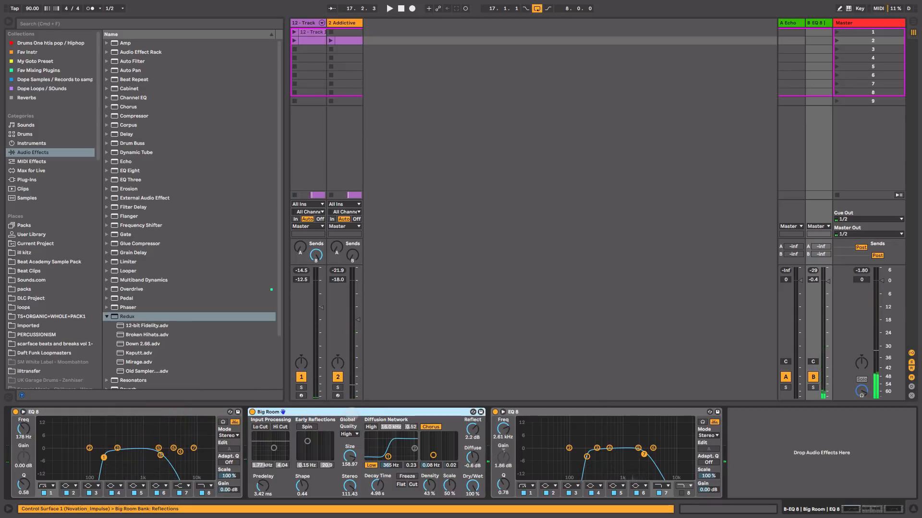
Step: Set Big Room's decay time to 4.15 s and its Diffusion Network low filter to 447 Hz
left_click_drag(379, 486, 380, 490)
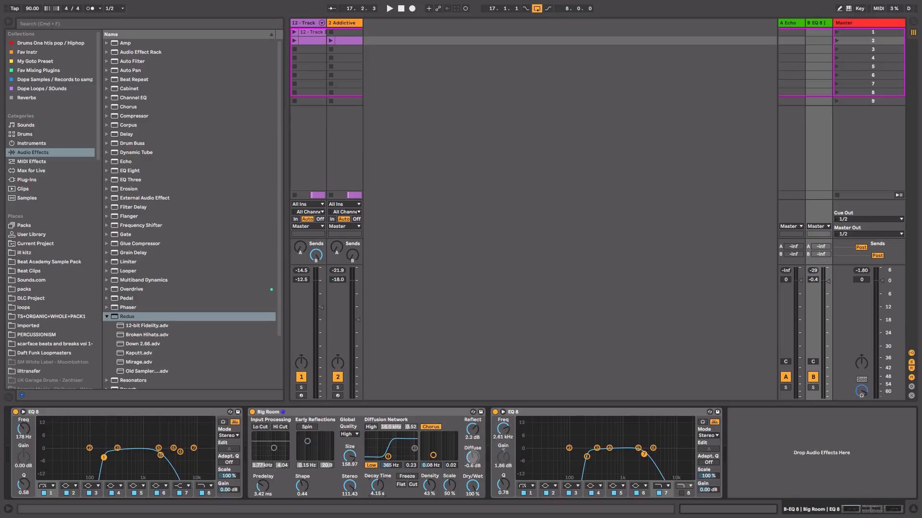
left_click_drag(472, 457, 473, 456)
left_click_drag(388, 457, 389, 457)
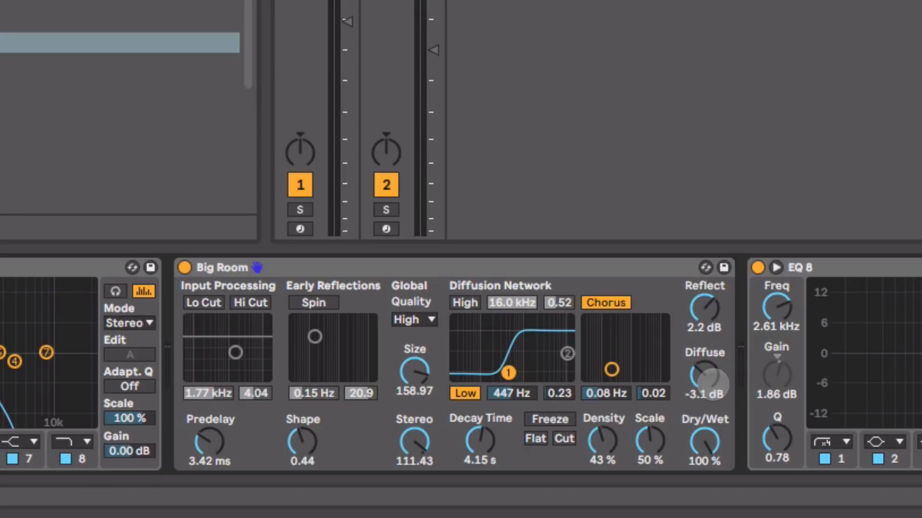
Step: Compare low and high Diffuse levels in Big Room during playback and settle on -6.2 dB
mouse_move(705, 374)
left_mouse_down()
mouse_move(704, 365)
mouse_move(705, 381)
left_mouse_up()
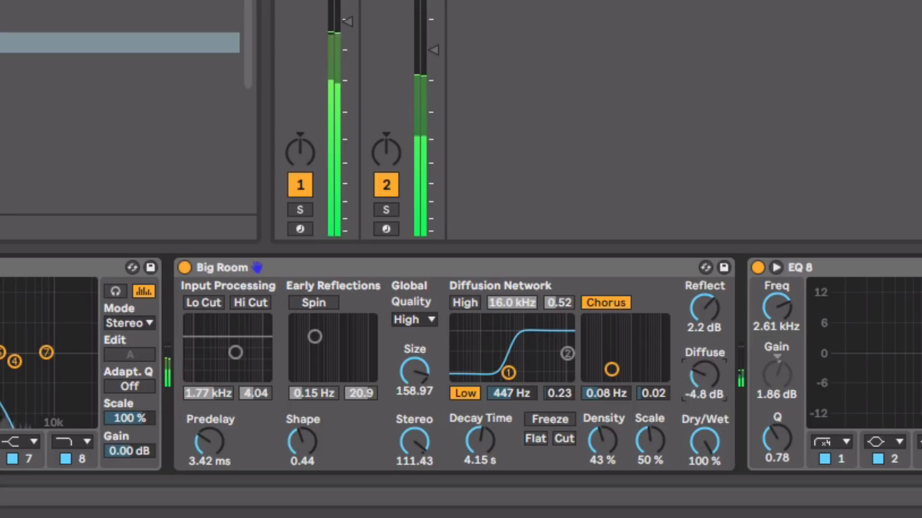
left_click_drag(705, 378, 704, 301)
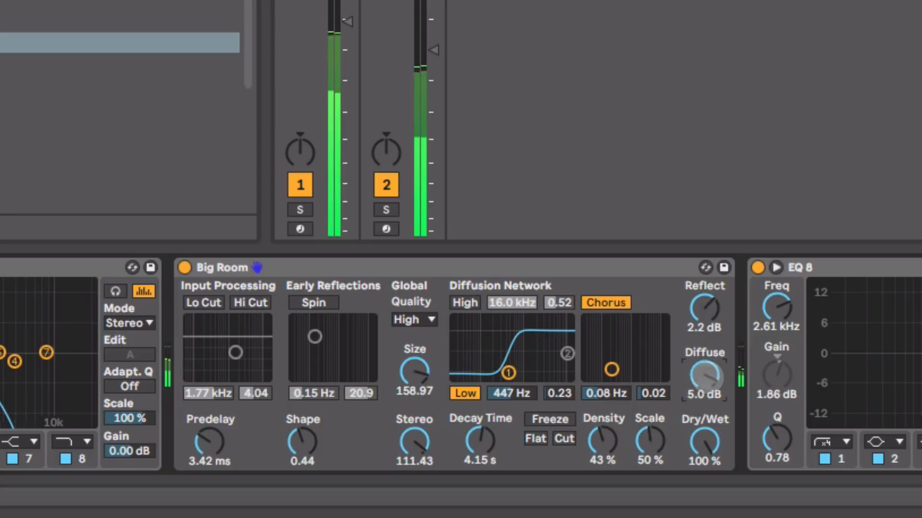
left_click_drag(705, 377, 712, 384)
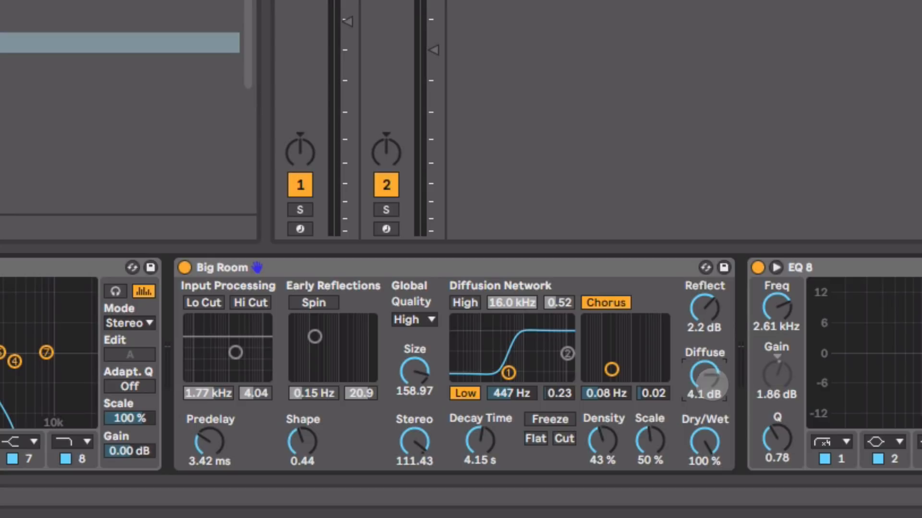
left_click_drag(712, 384, 706, 375)
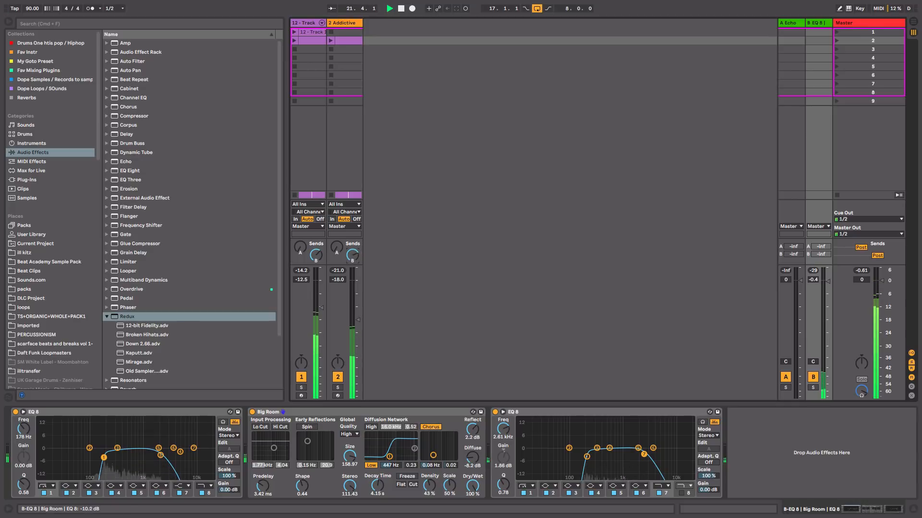
key("space")
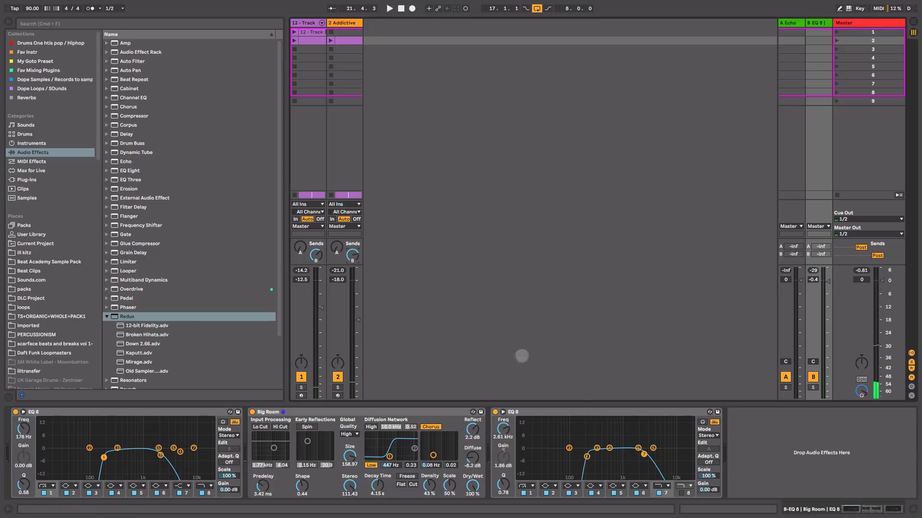
Step: Fine-tune the low-cut point and band 7 of the EQ Eight that follows Big Room on return B
left_click(574, 412)
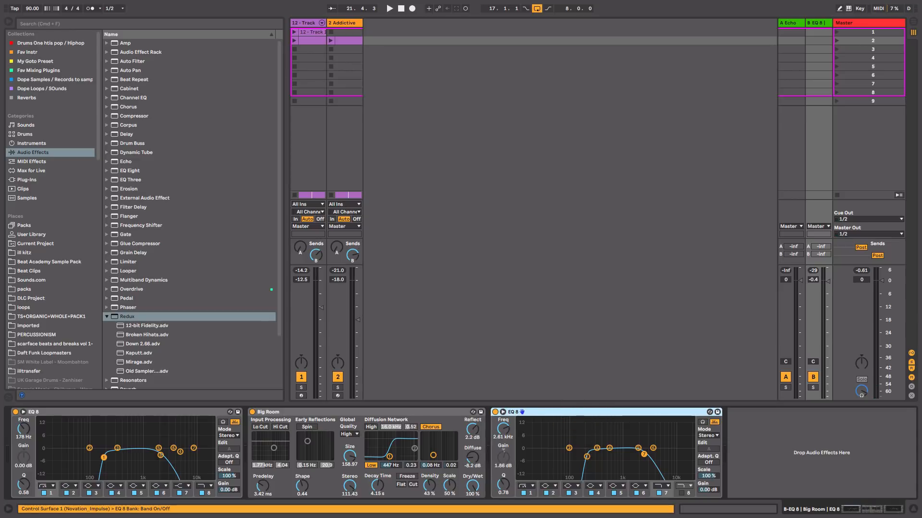
left_click_drag(586, 457, 585, 457)
left_click_drag(644, 454, 645, 453)
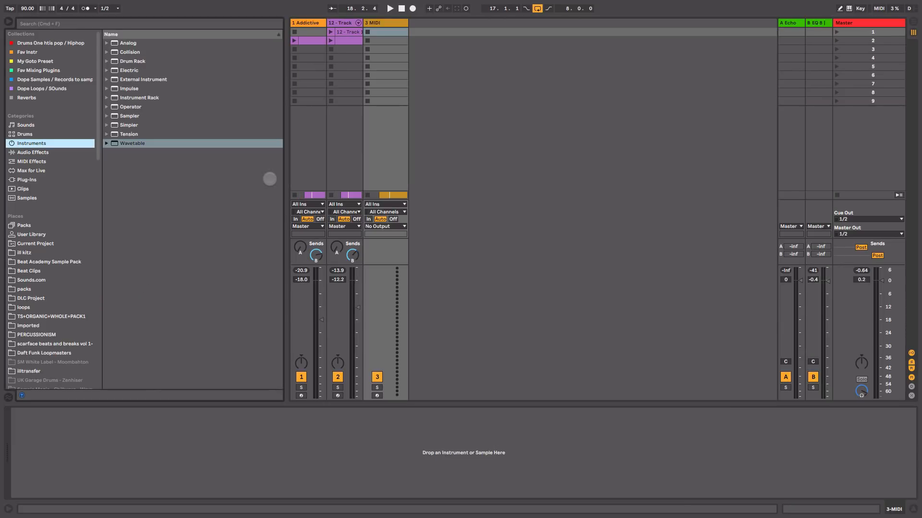
Step: Load Wavetable on MIDI track 3, arm the track, and set Osc 1's wavetable position to 100 % with Mono voicing
left_click_drag(129, 143, 397, 71)
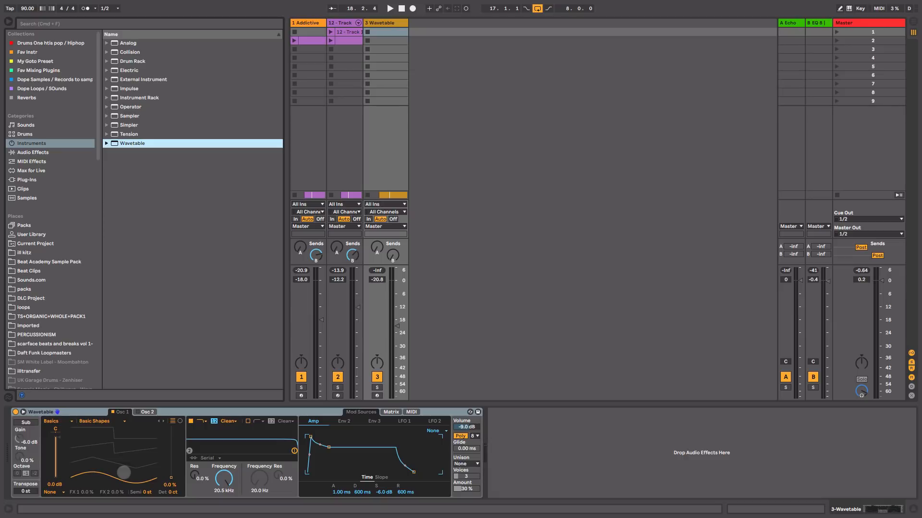
left_click(377, 396)
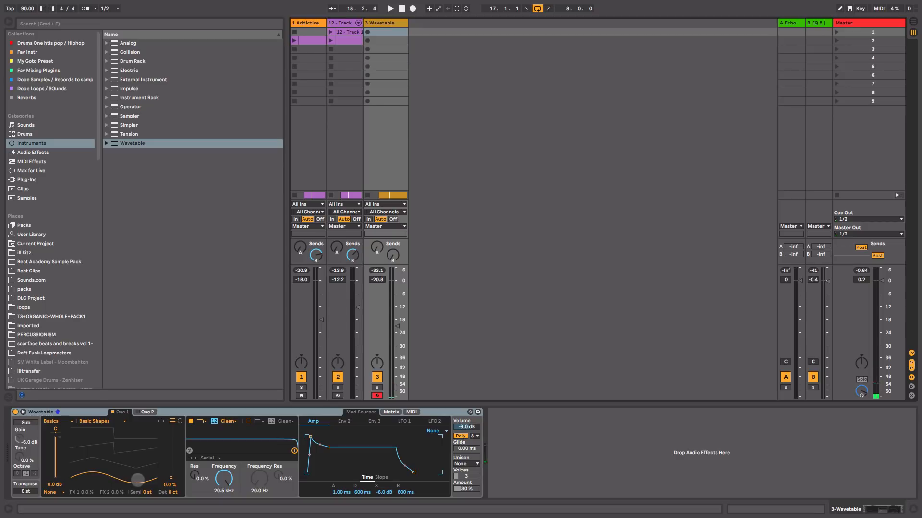
left_click_drag(137, 480, 137, 425)
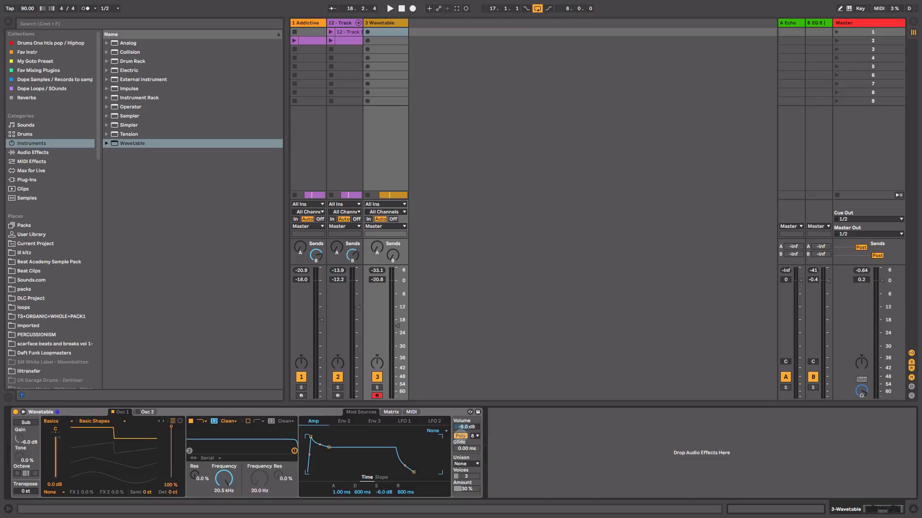
left_click(460, 436)
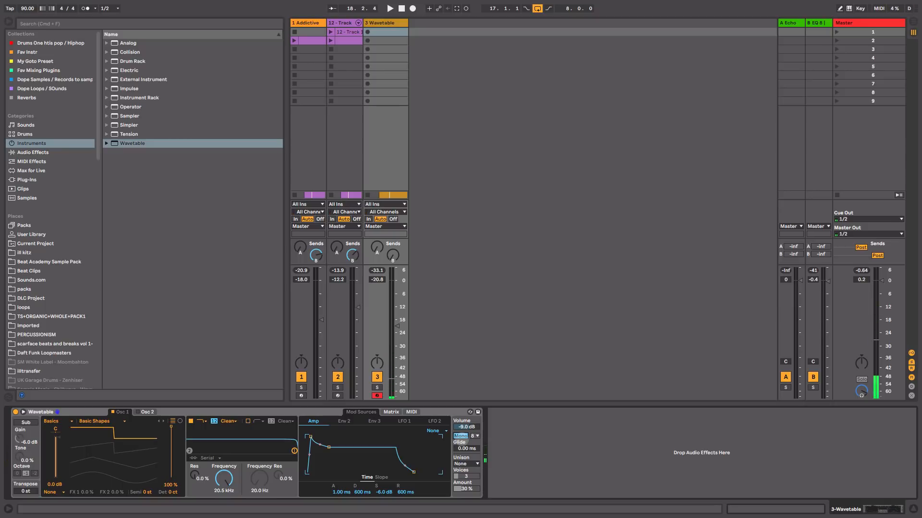
Step: Play the arrangement and show the notes of the Wavetable bass clip folded to only the used pitches
key("Tab")
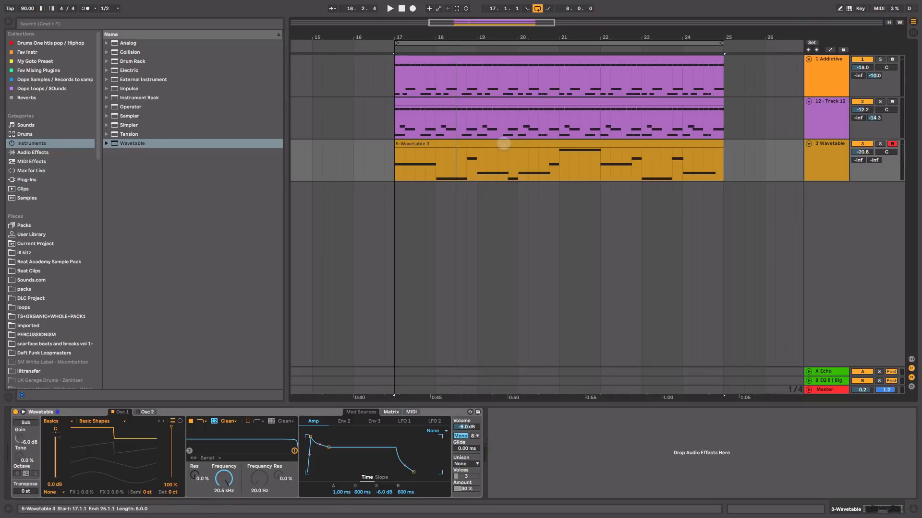
left_click(503, 143)
key("space")
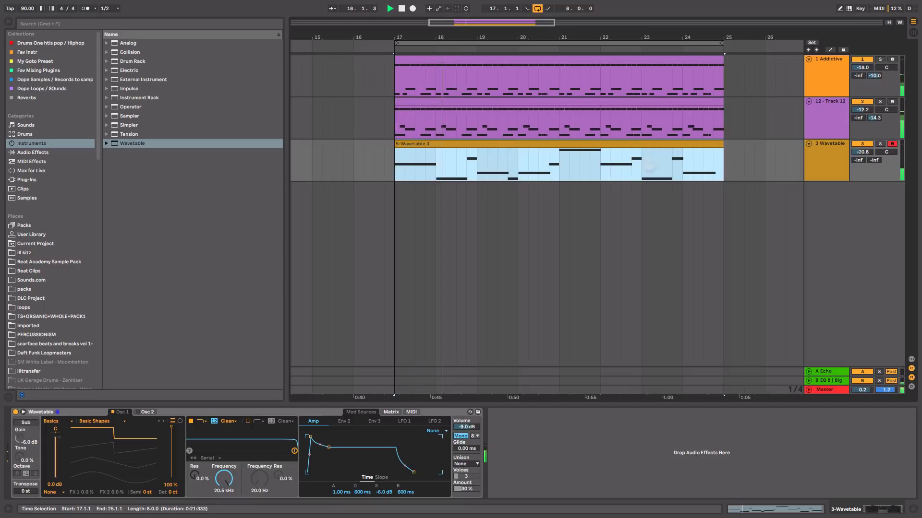
double_click(703, 145)
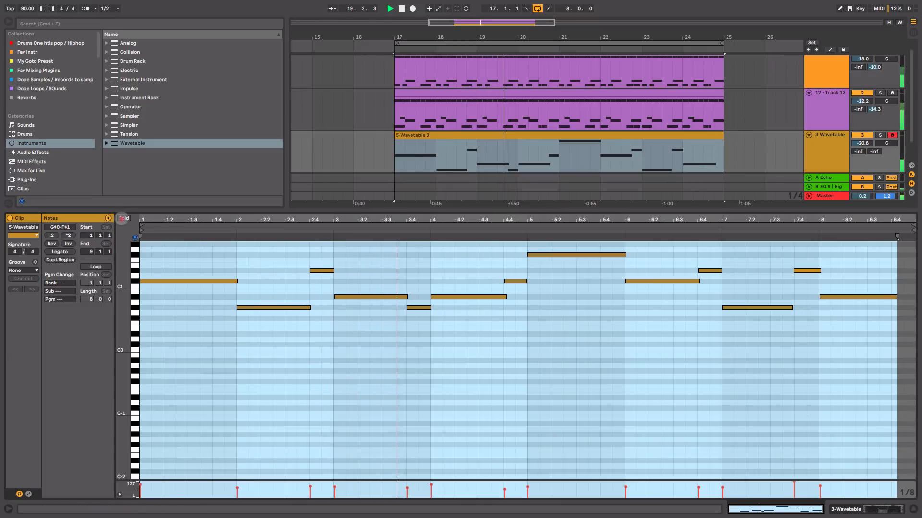
left_click(123, 219)
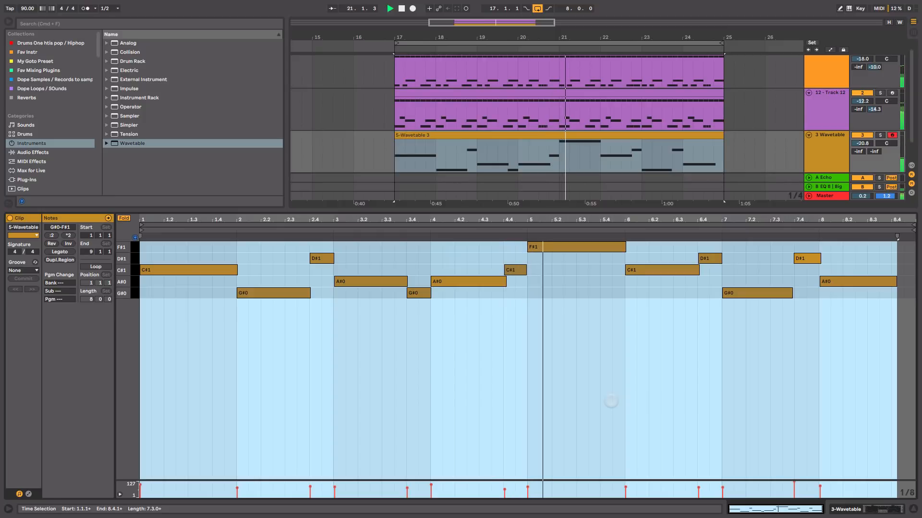
key("space")
Step: Set Wavetable's filter 1 frequency to 331 Hz and its resonance to 46 %
key("shift+Tab")
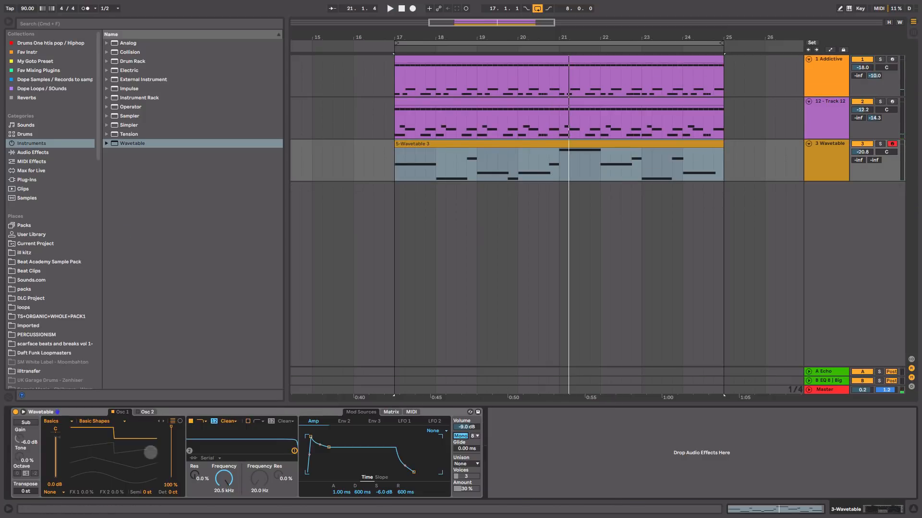
left_click_drag(219, 476, 219, 511)
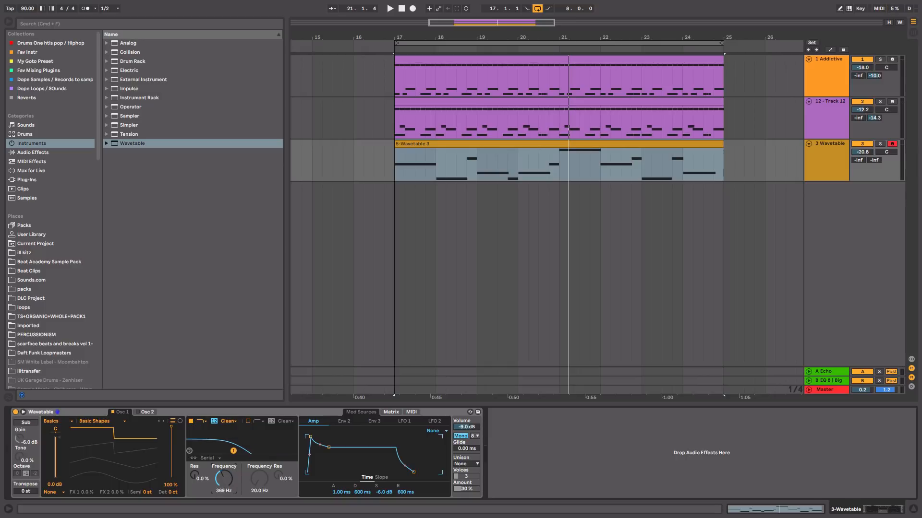
left_click_drag(194, 475, 195, 455)
left_click_drag(194, 476, 195, 473)
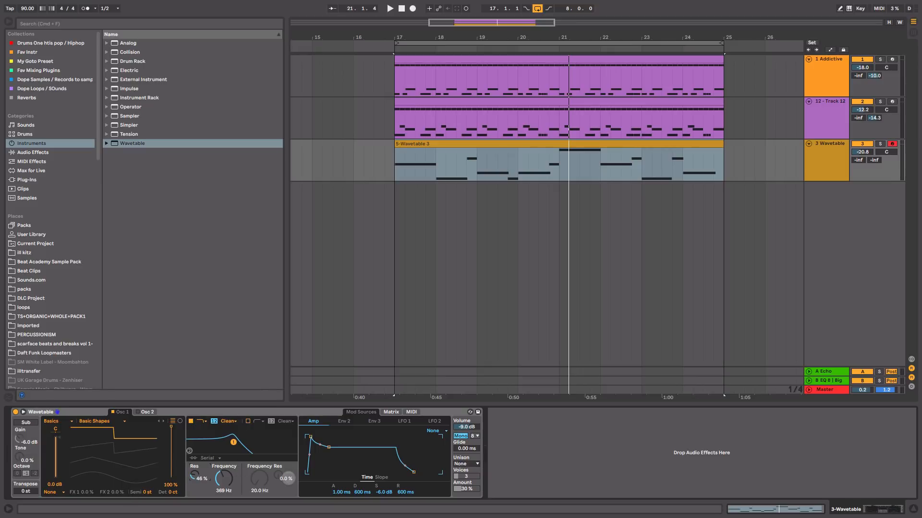
left_click_drag(234, 484, 233, 492)
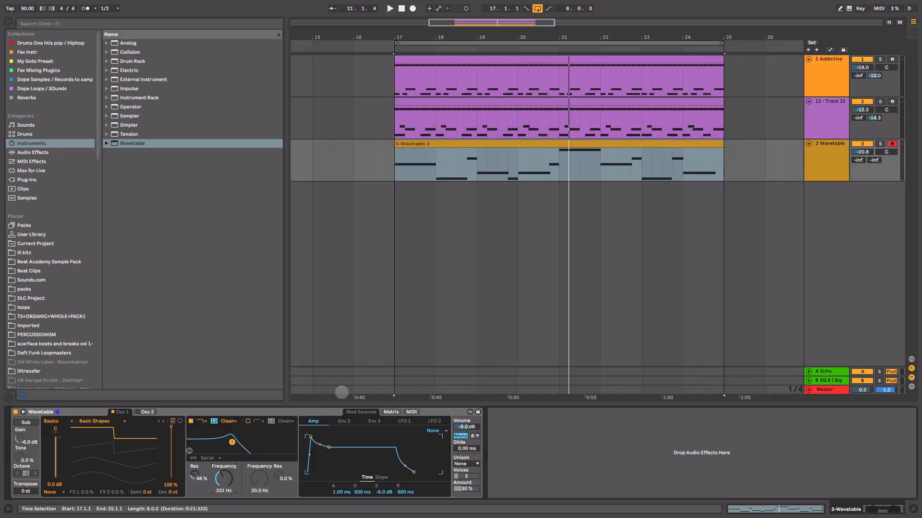
Step: Solo 3 Wavetable and raise filter 1's resonance to 48 % during playback
key("space")
left_click(880, 144)
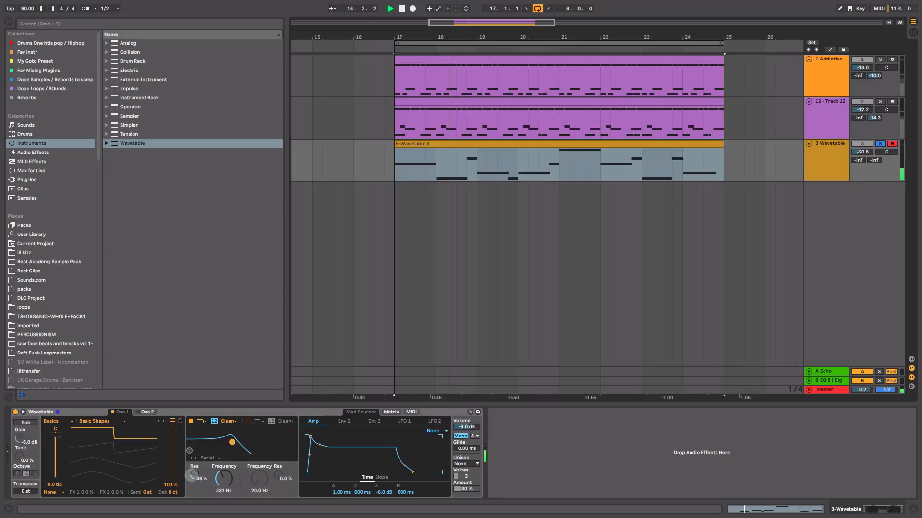
left_click_drag(194, 476, 194, 474)
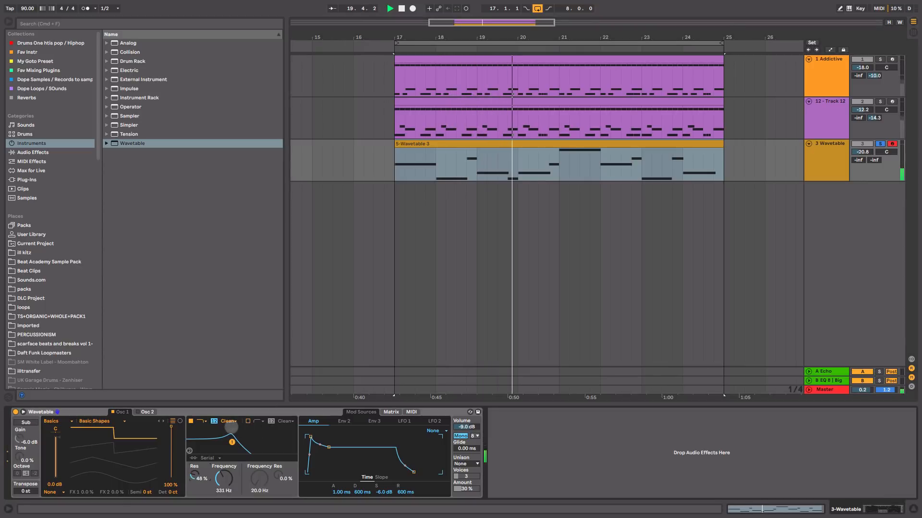
Step: Switch on Wavetable's Osc 2, set its wavetable position to 69 %, and detune it by 10 ct while checking the sound
left_click(143, 412)
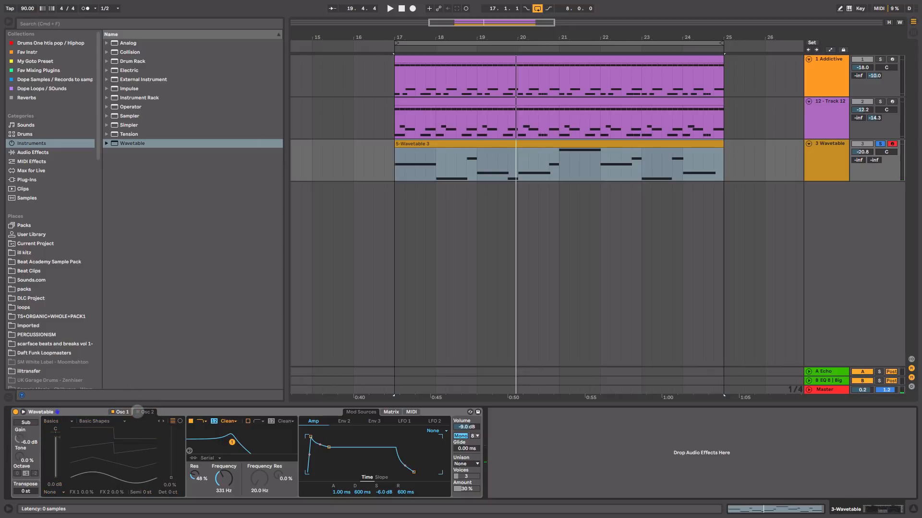
left_click(137, 412)
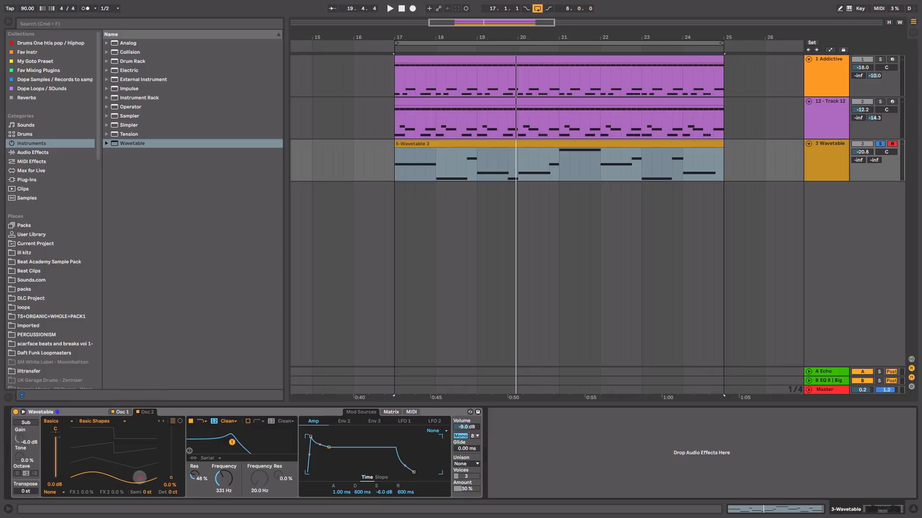
left_click_drag(139, 477, 140, 448)
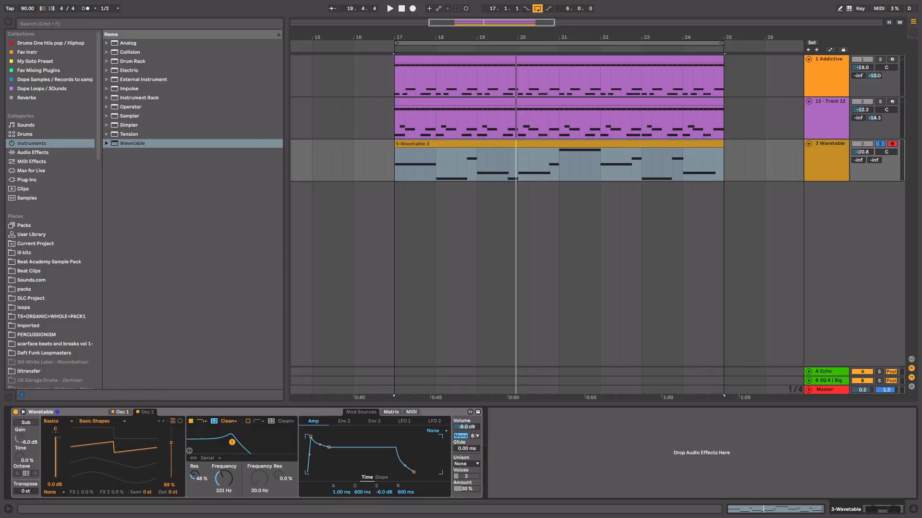
key("space")
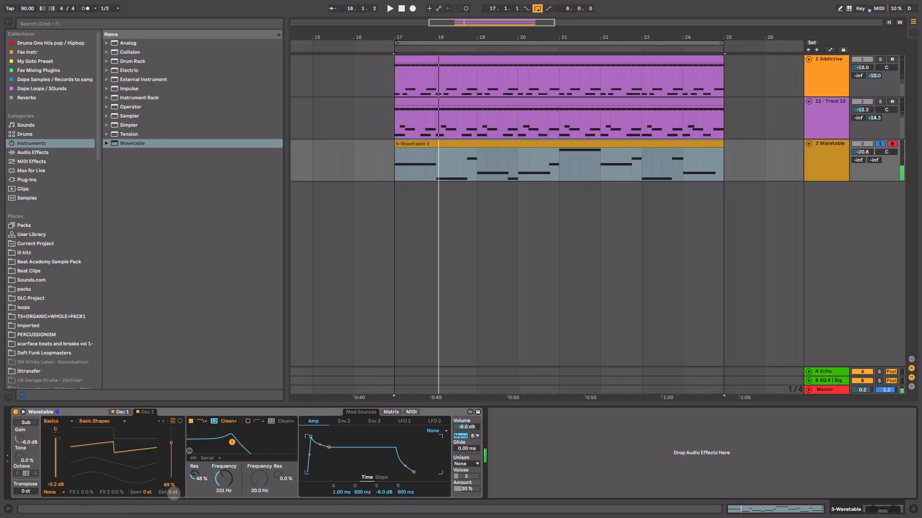
key("space")
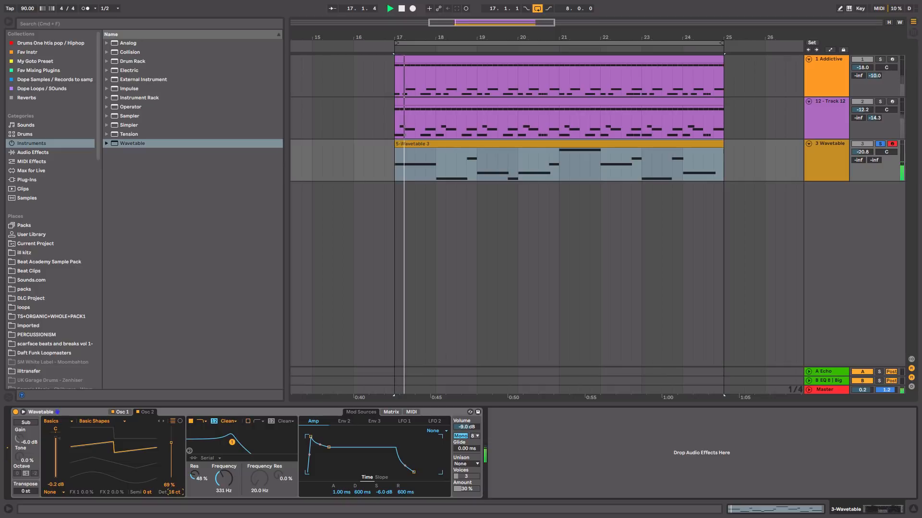
left_click_drag(173, 493, 175, 494)
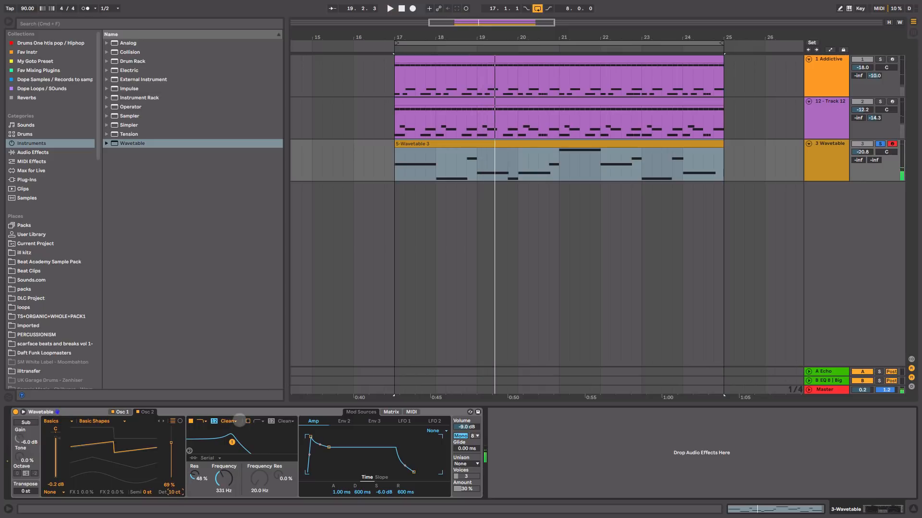
Step: Change Wavetable's filter 1 circuit to OSR with 10.7 dB of drive and a 349 Hz frequency, checking by playback
left_click(233, 421)
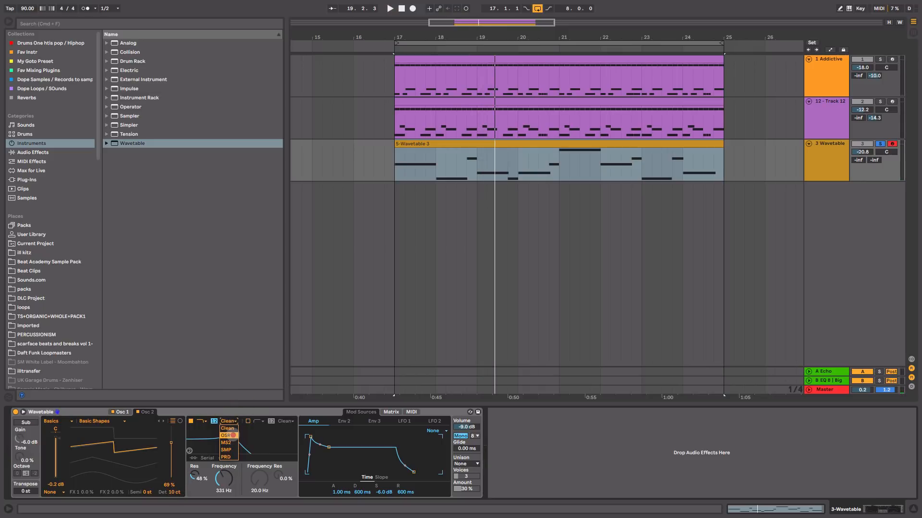
left_click(233, 436)
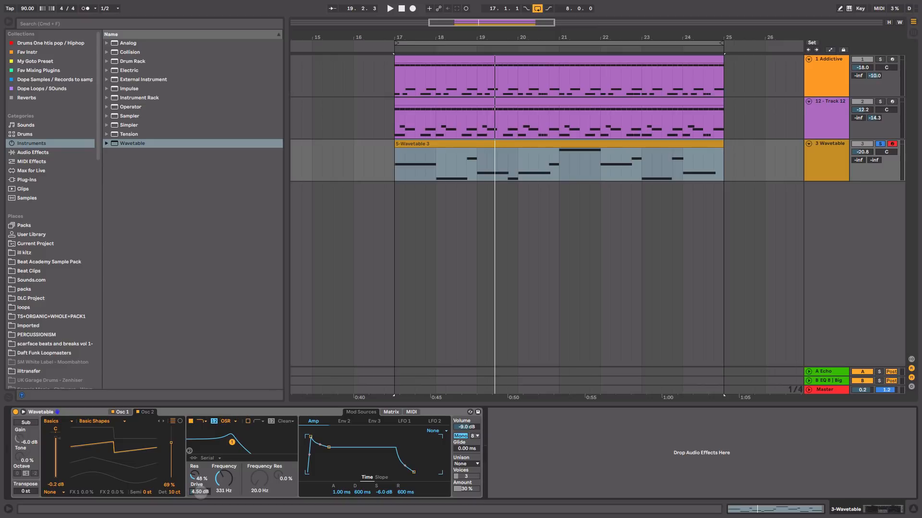
key("space")
left_click_drag(201, 493, 221, 476)
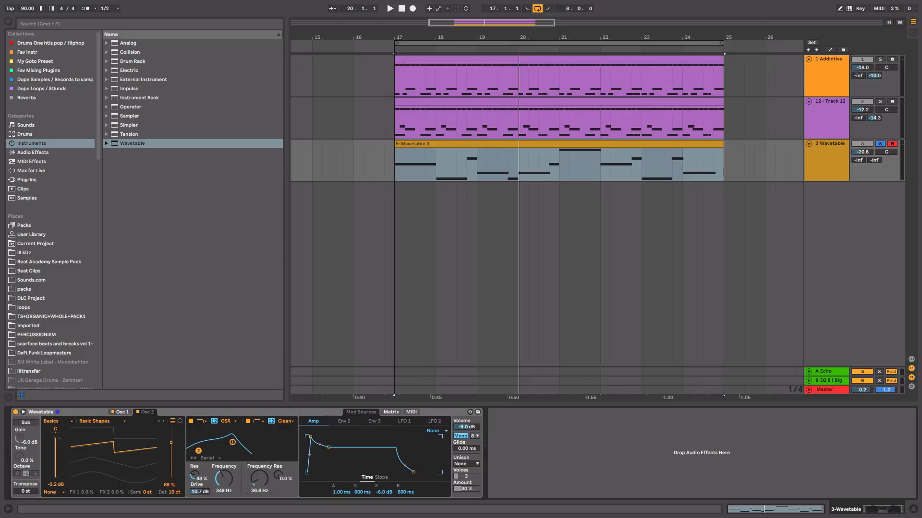
key("space")
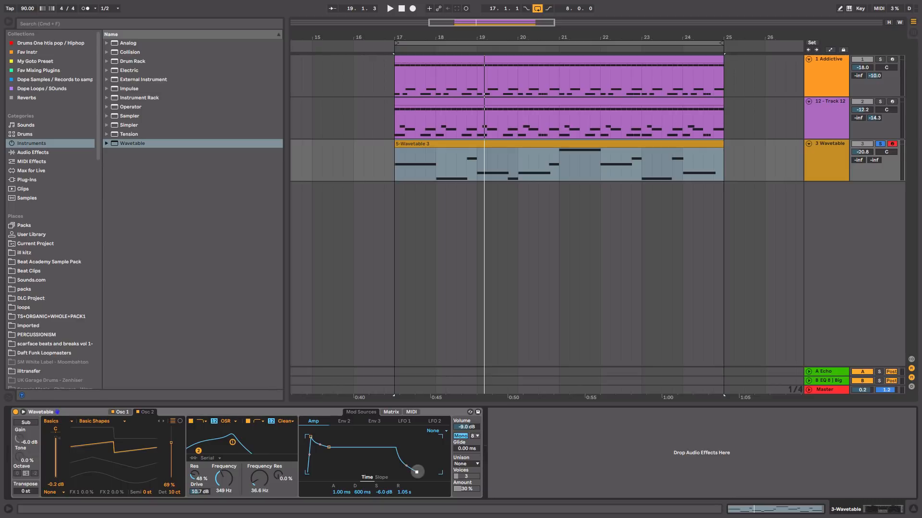
Step: Review the notes of the 5-Wavetable 3 bass clip while listening to it
double_click(436, 172)
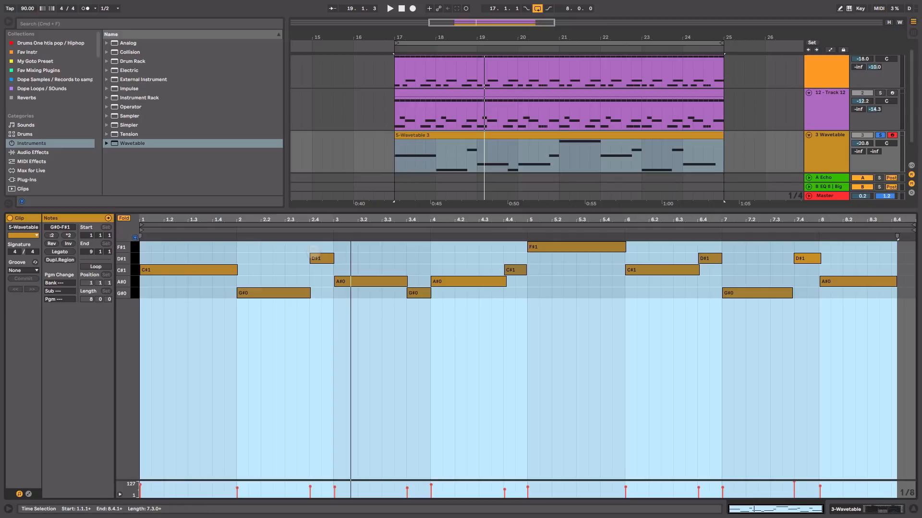
key("space")
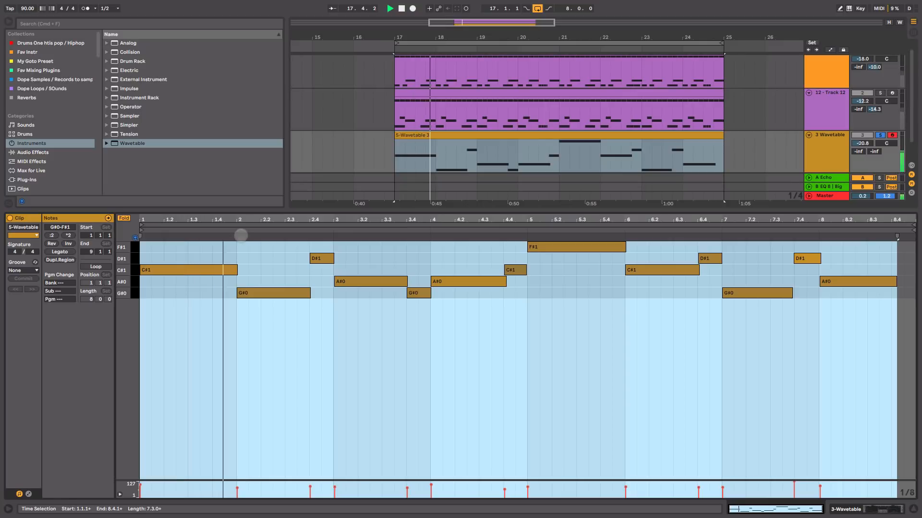
key("shift+Tab")
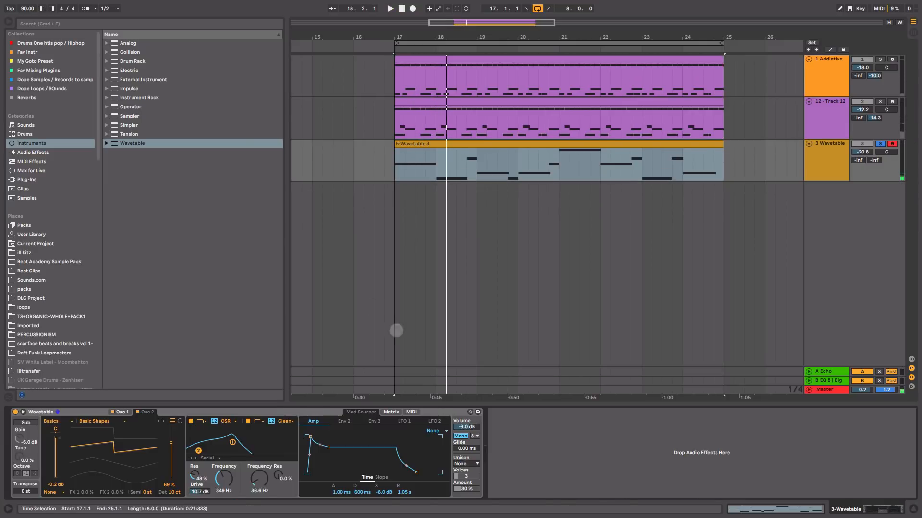
Step: Set Wavetable's unison mode to Classic with an amount of 19 %, checking the sound by playback
left_click(473, 464)
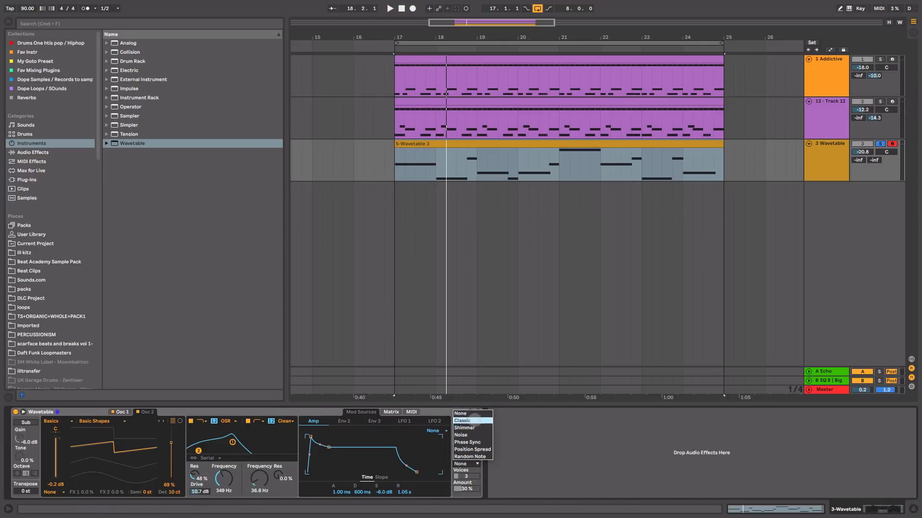
left_click(469, 421)
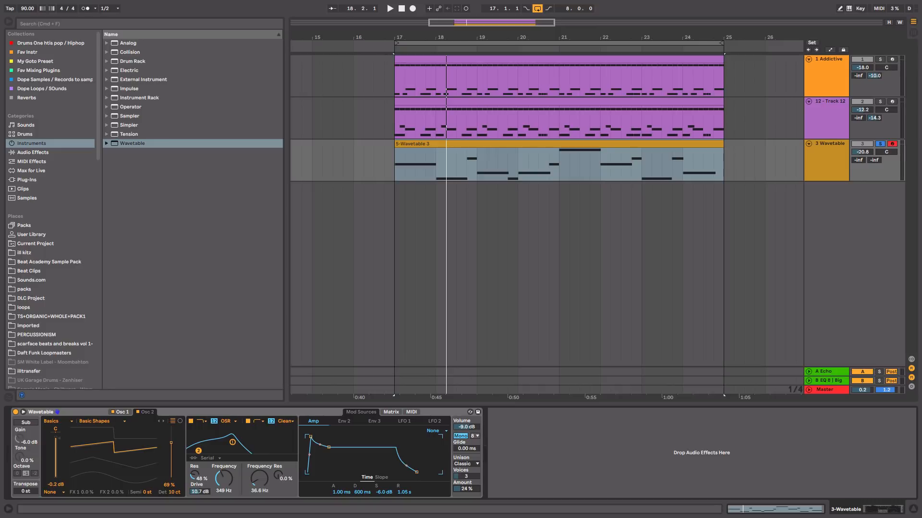
left_click_drag(469, 489, 469, 492)
key("space")
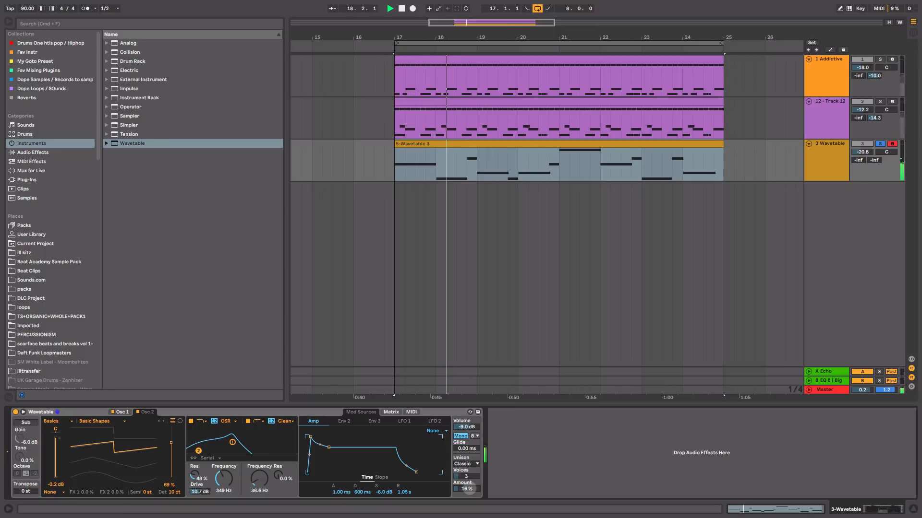
key("space")
left_click_drag(469, 489, 469, 487)
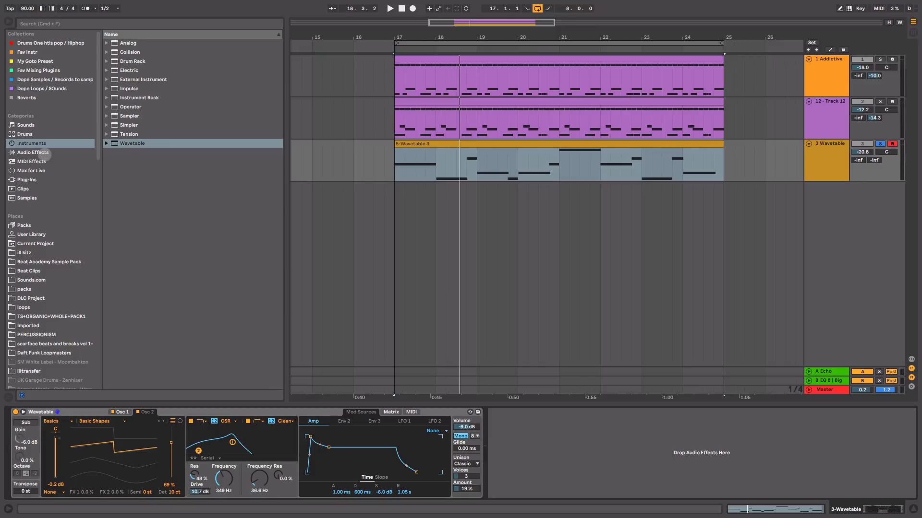
Step: Add EQ Eight after Wavetable with band 7 at 1.35 kHz and -9.05 dB gain, and fold both devices
left_click(44, 154)
left_click_drag(130, 171, 518, 417)
key("space")
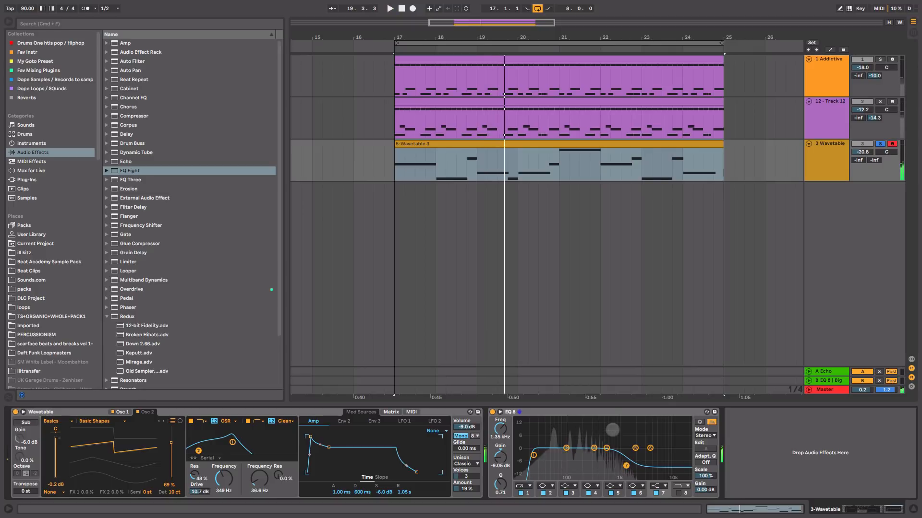
double_click(607, 411)
double_click(298, 411)
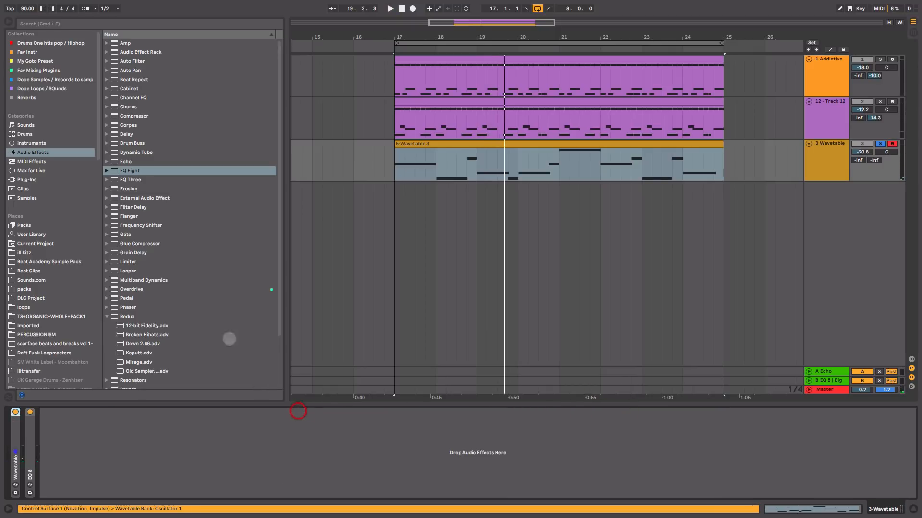
Step: Add a Compressor after the EQ and enable its sidechain with audio from 12 - Track 12
left_click_drag(130, 116, 158, 429)
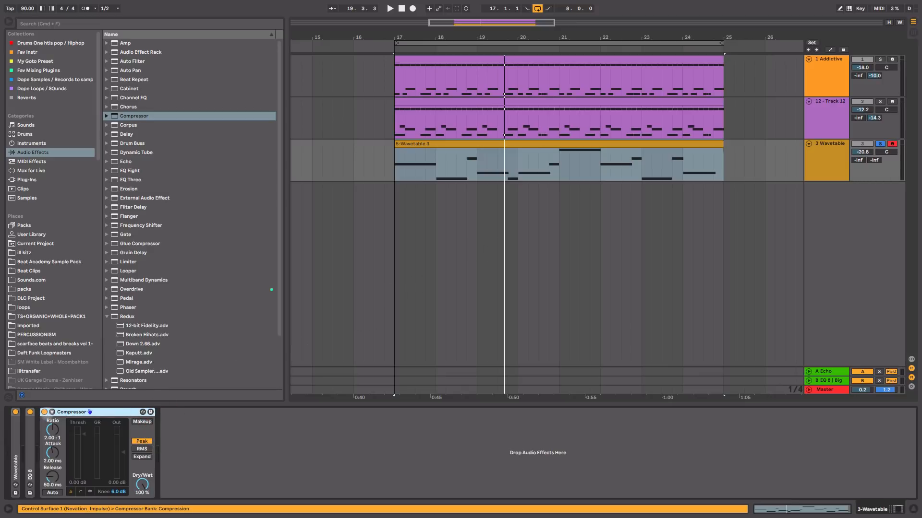
left_click(52, 411)
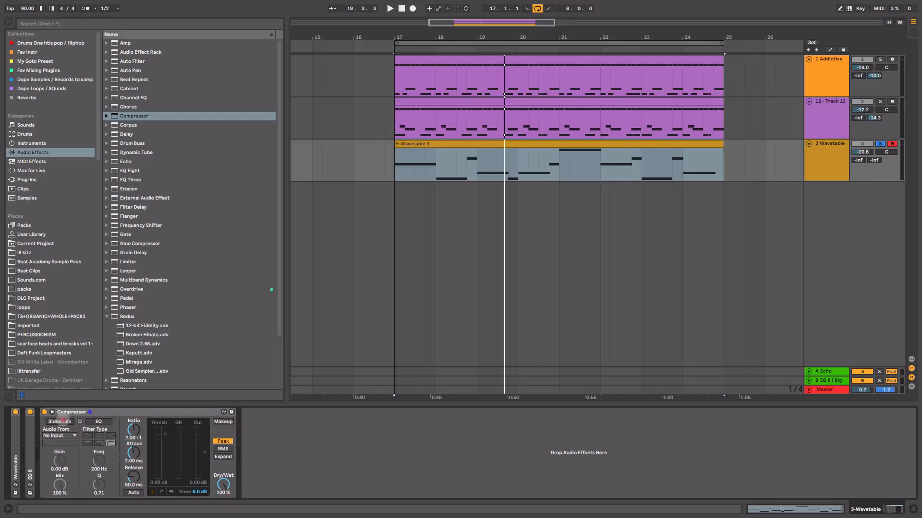
left_click(60, 421)
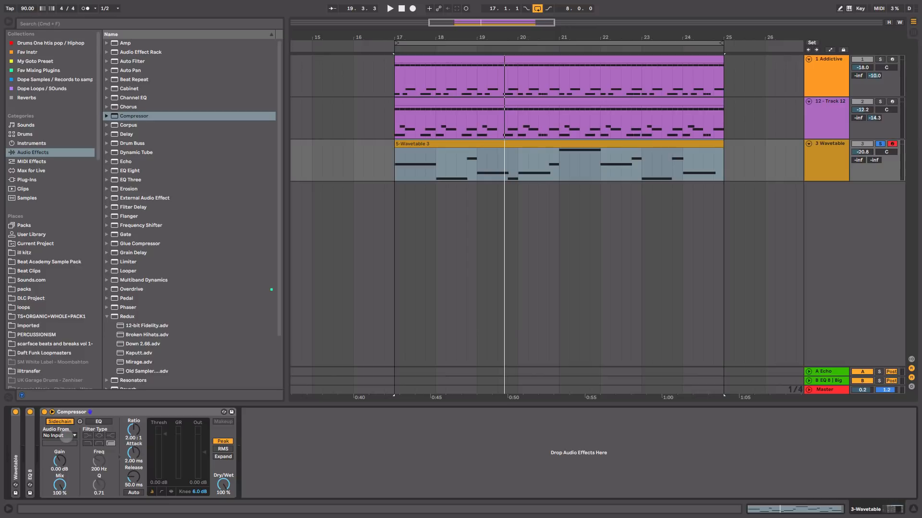
left_click(66, 435)
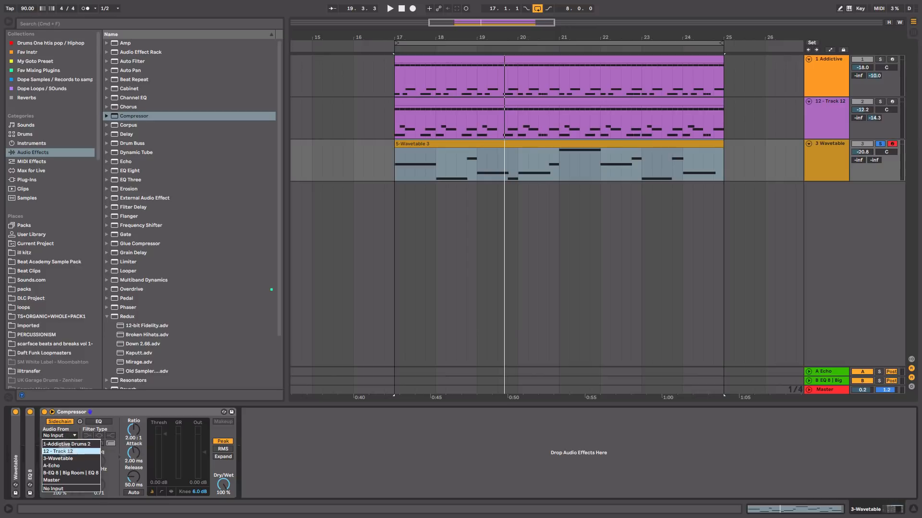
left_click(71, 451)
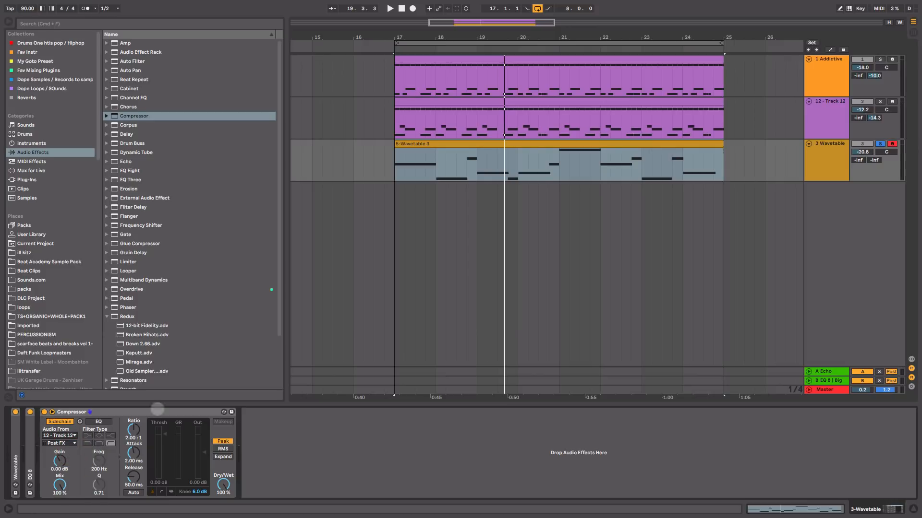
Step: Rename the 12 - Track 12 track as Sample Drms
left_click(831, 107)
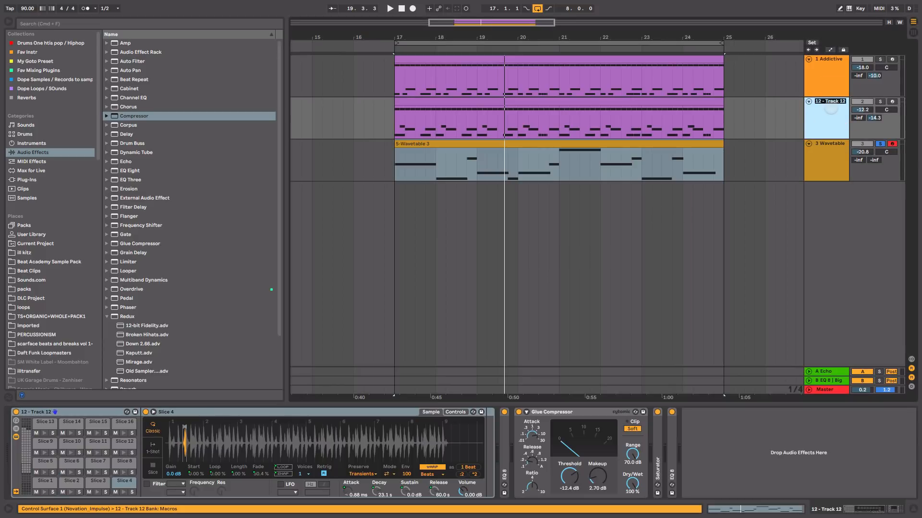
type("Sample Drms")
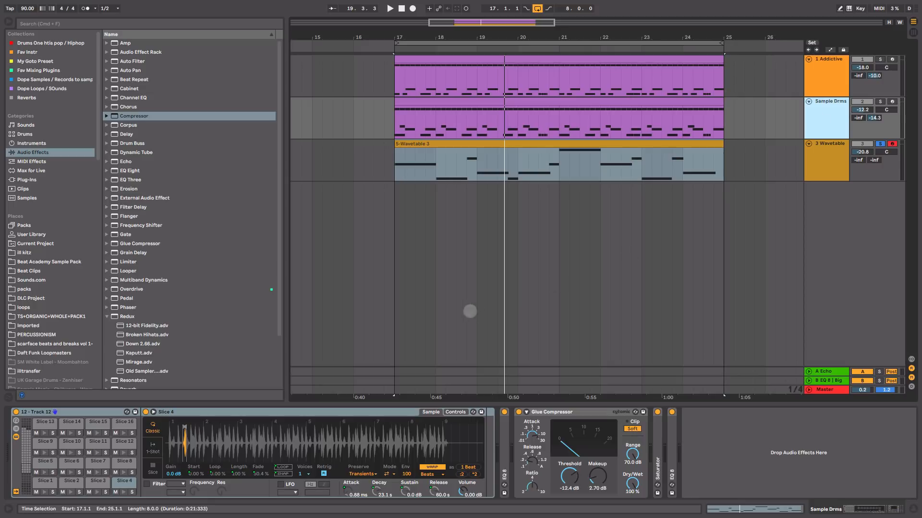
Step: Set the bass Compressor's sidechain source to Sample Drms, tapped at Slice 1 Pre FX
left_click(835, 157)
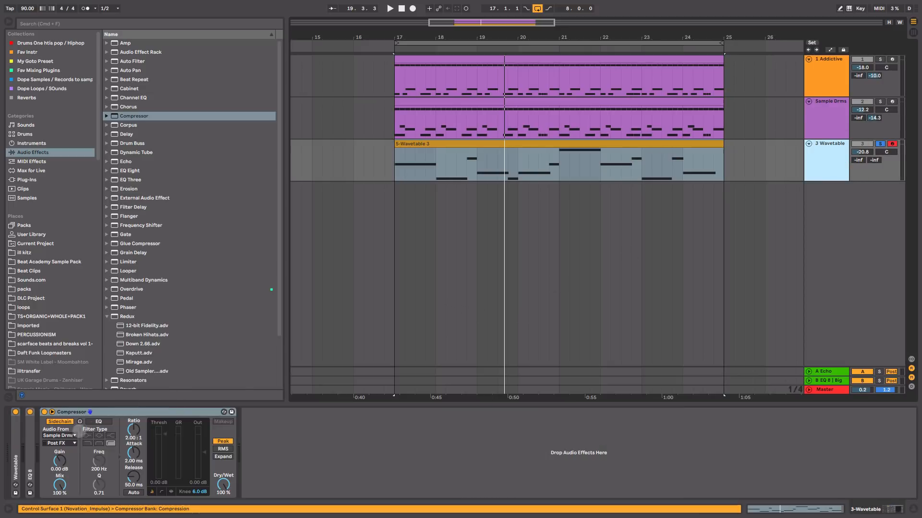
left_click(72, 435)
left_click(58, 451)
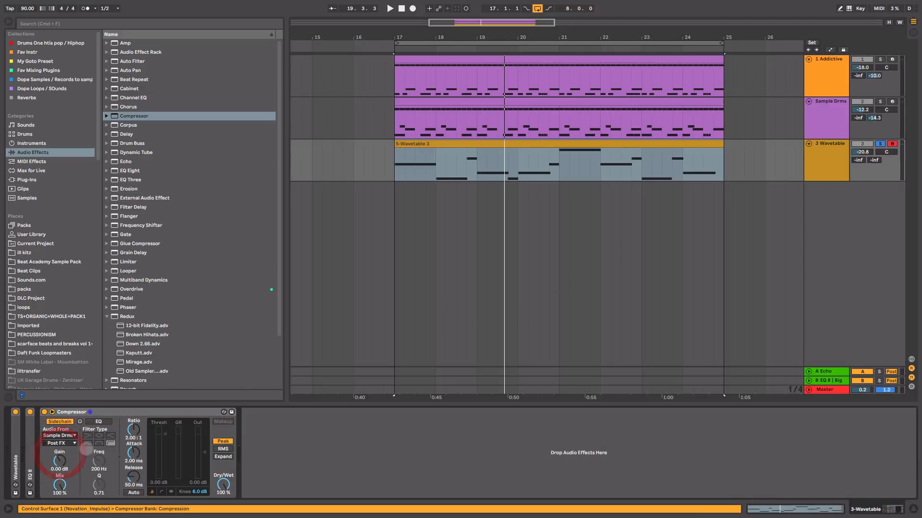
left_click(62, 443)
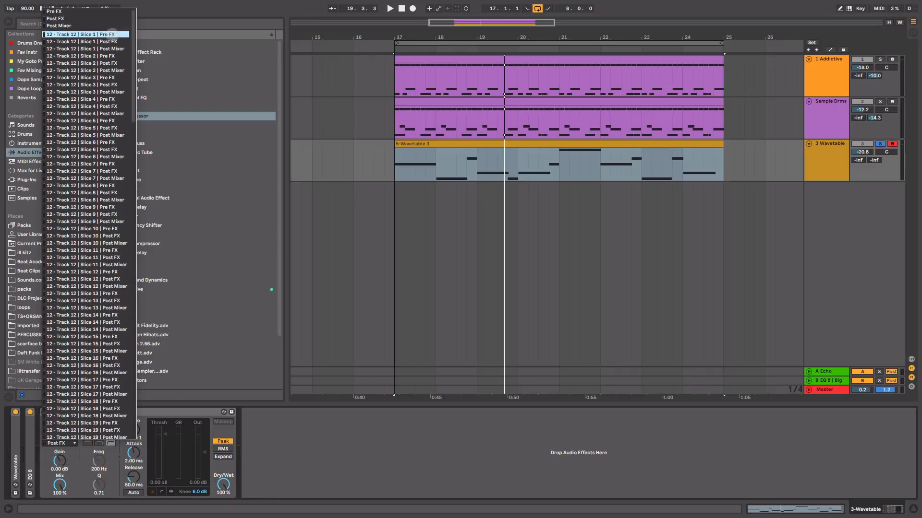
left_click(112, 34)
Step: Set the bass Compressor to a 4.34:1 ratio, -28.1 dB threshold and 1.67 ms attack during playback
key("space")
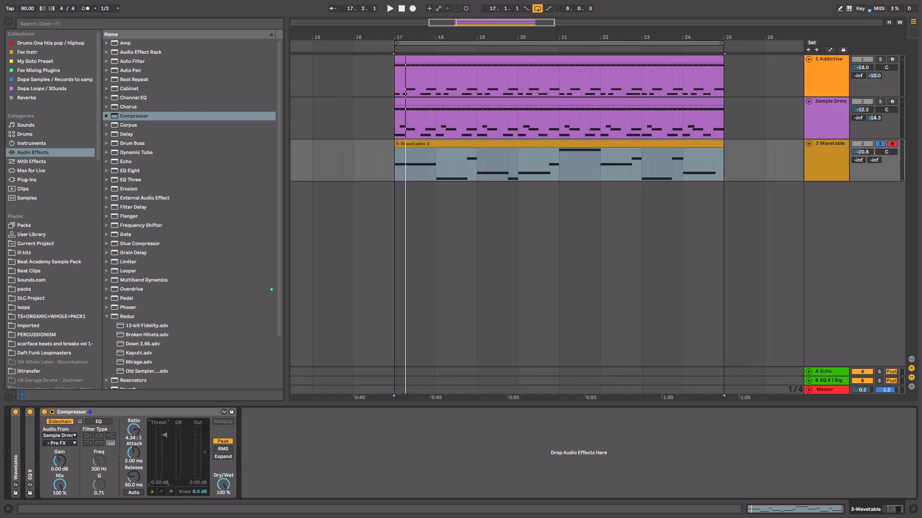
key("space")
left_click_drag(165, 473, 165, 465)
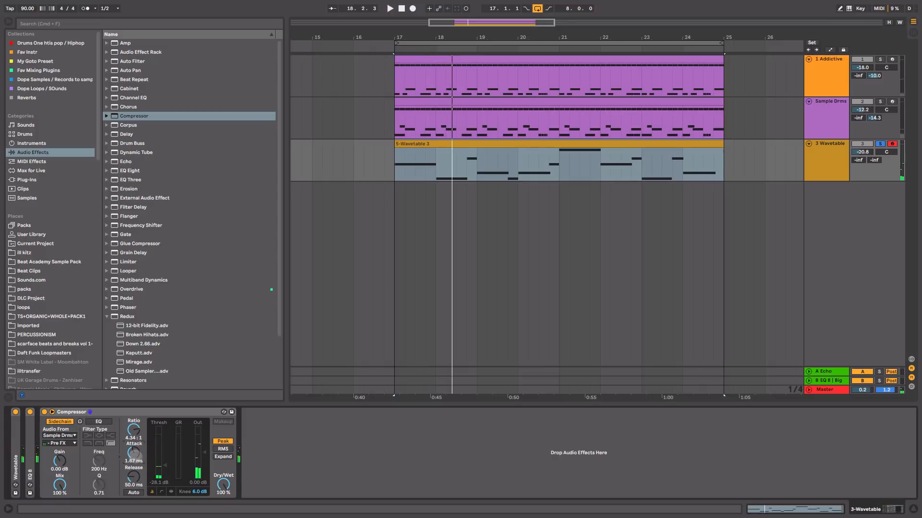
Step: Unsolo 3 Wavetable and set its track volume to -19.7 dB while the full beat plays
left_click(879, 143)
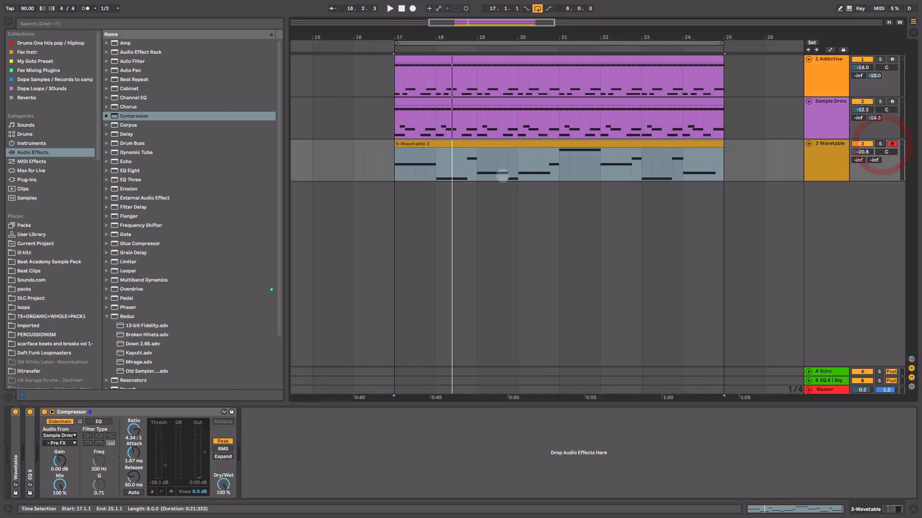
key("Tab")
key("space")
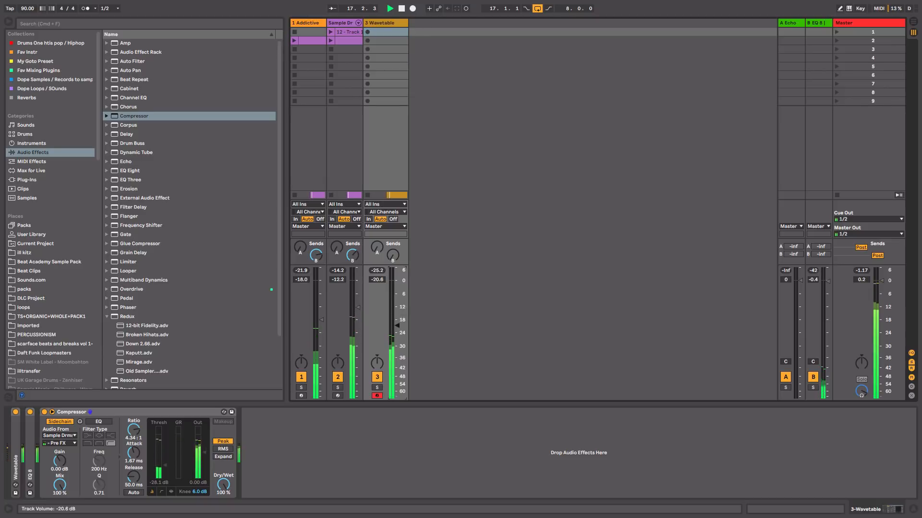
left_click_drag(397, 325, 397, 324)
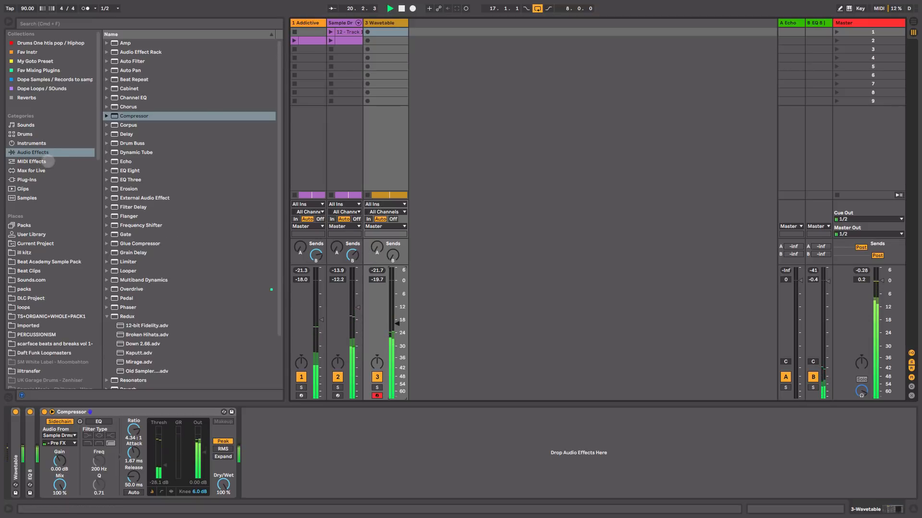
Step: Search the instruments for cello, load Cello Solo.adg onto a new track, and return to the arrangement
left_click(32, 143)
left_click(147, 23)
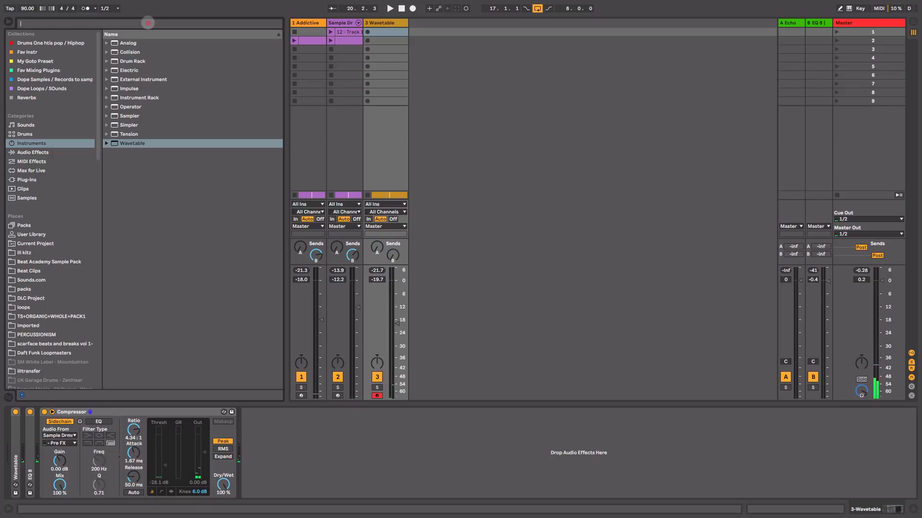
type("cello")
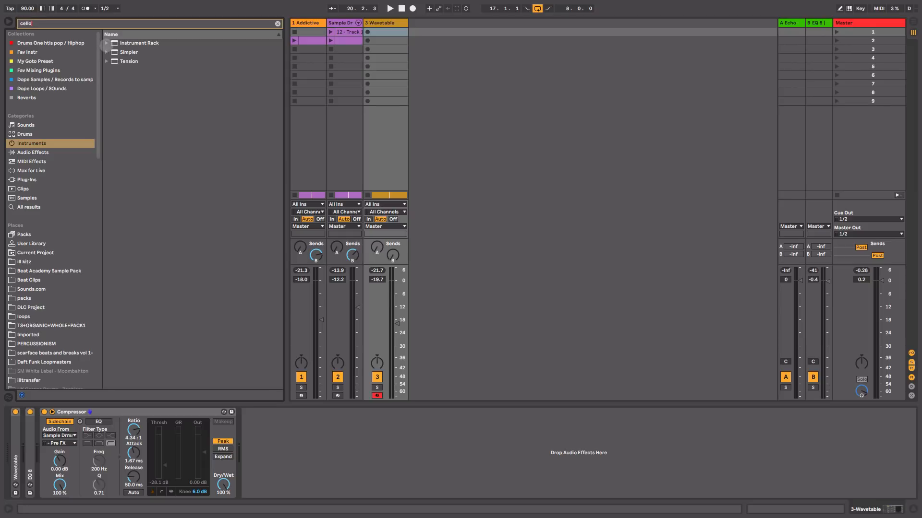
left_click(106, 43)
left_click(150, 133)
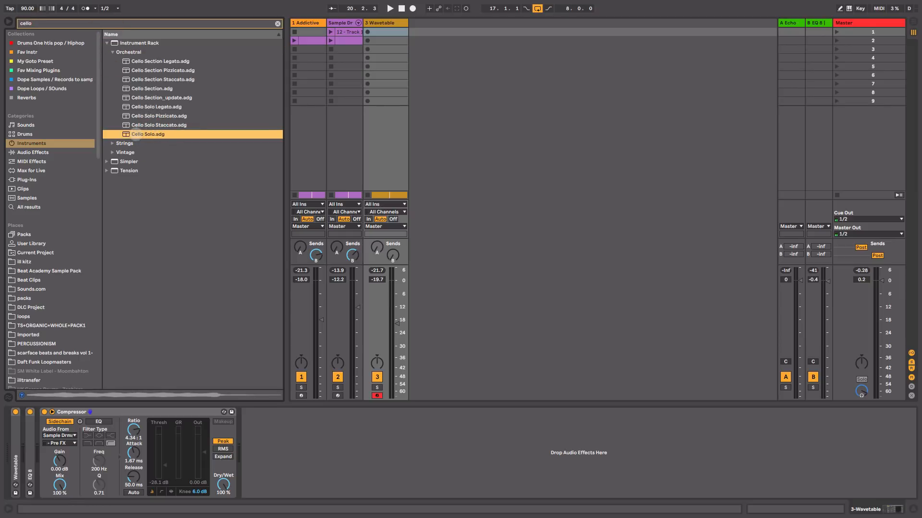
mouse_move(385, 101)
left_mouse_down()
mouse_move(471, 32)
mouse_move(458, 35)
left_mouse_up()
key("Tab")
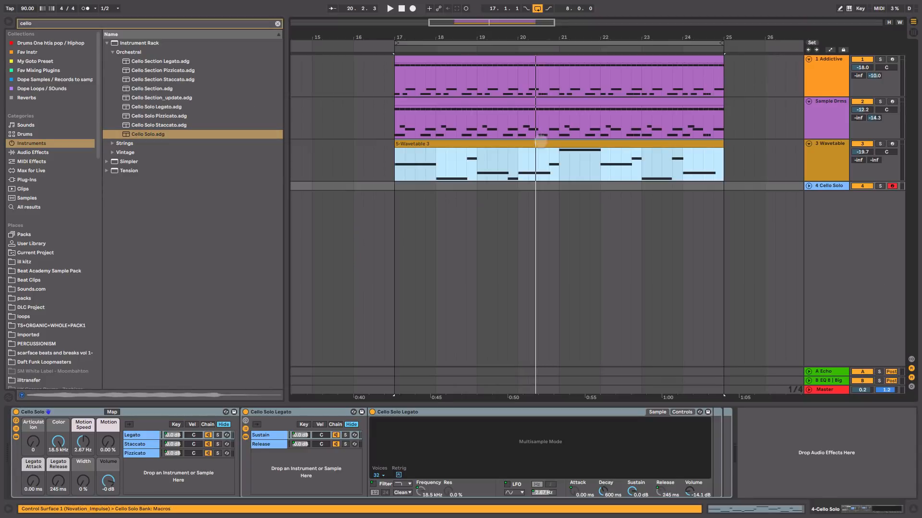
Step: Copy the 5-Wavetable 3 clip onto the 4 Cello Solo track at bar 17, then unfold and solo the track
left_click_drag(540, 142, 527, 184)
left_click(809, 186)
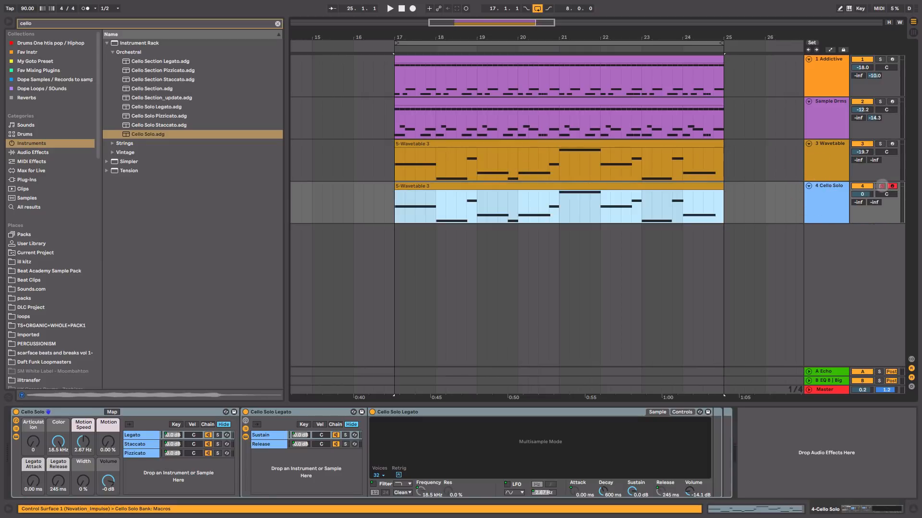
left_click(880, 185)
Step: Transpose all notes of the cello clip up one octave, audition it, and fold the Cello Solo rack
double_click(623, 187)
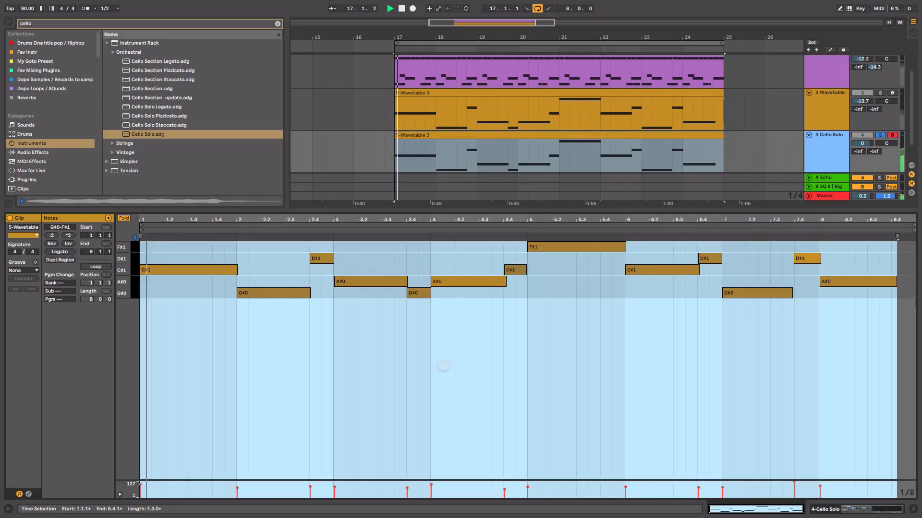
left_click(287, 331)
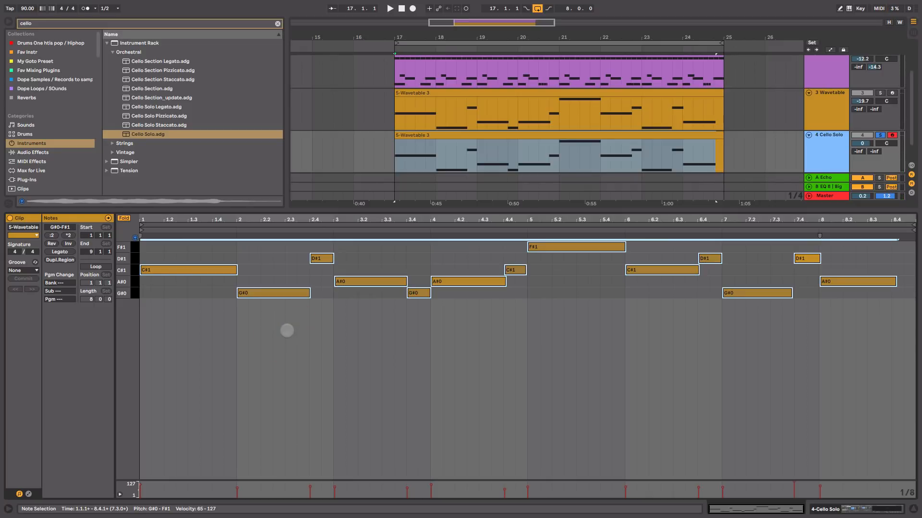
key("shift+Up")
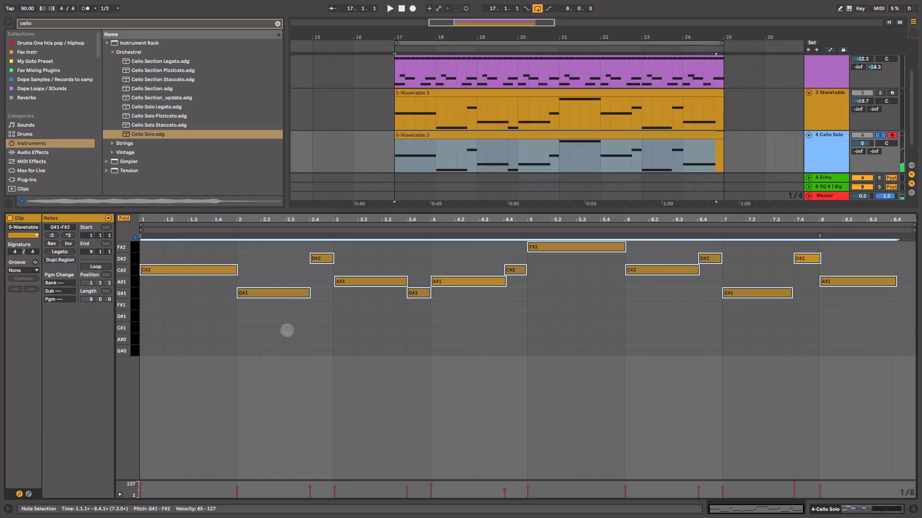
key("space")
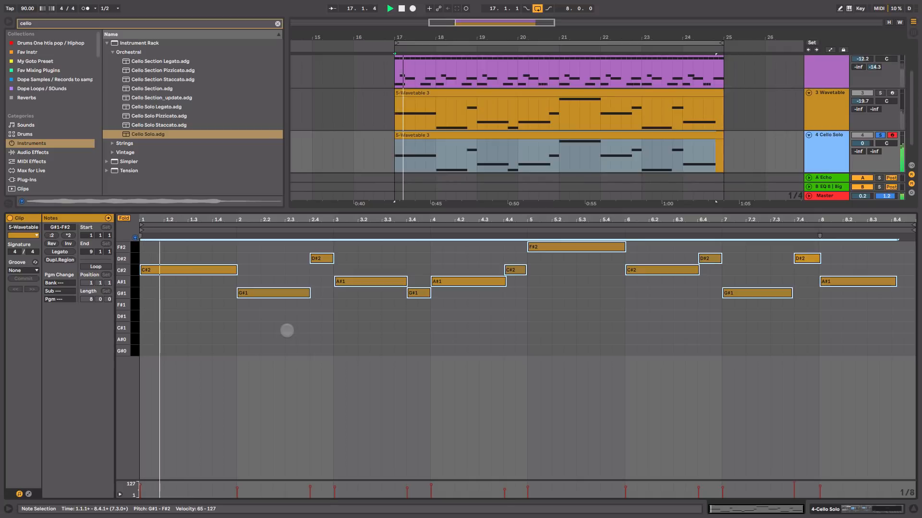
key("shift+Tab")
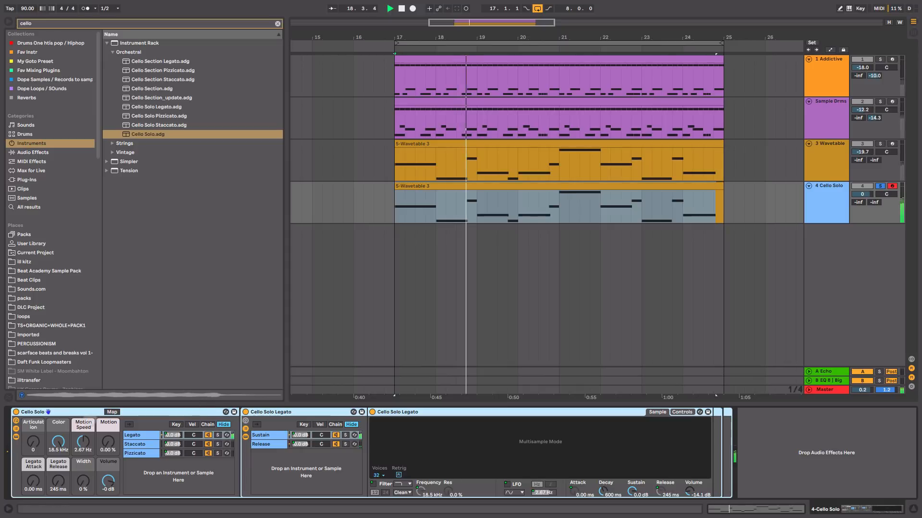
double_click(87, 411)
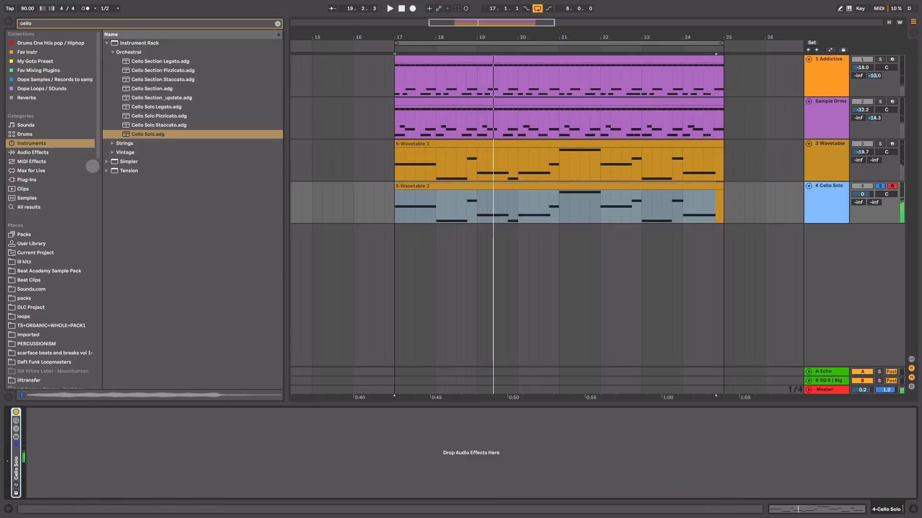
Step: Clear the cello search, find Reverb among the audio effects, and add it to the 4 Cello Solo track
left_click(34, 153)
left_click(277, 23)
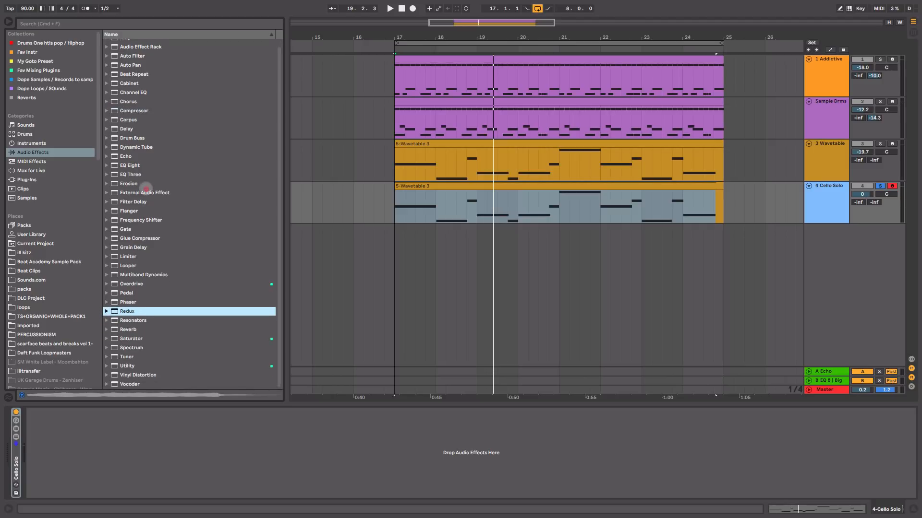
left_click(127, 331)
mouse_move(127, 331)
left_mouse_down()
mouse_move(198, 403)
mouse_move(610, 204)
left_mouse_up()
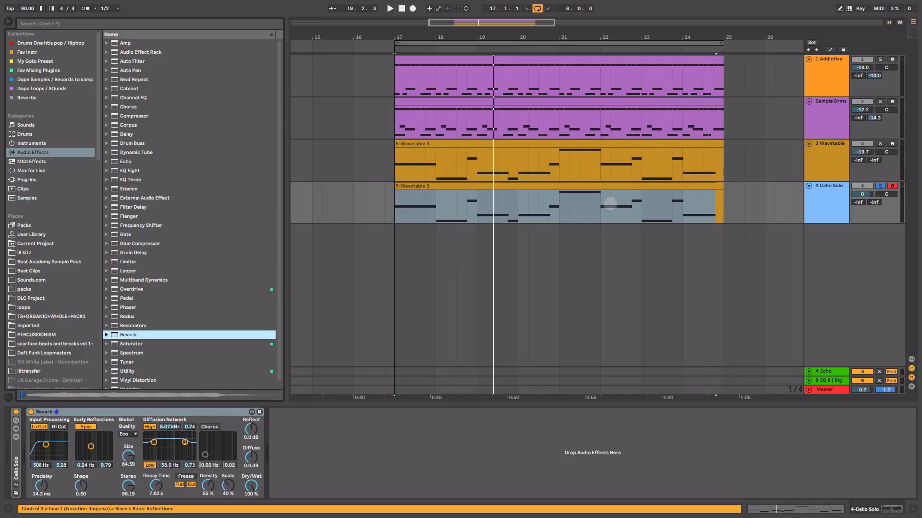
Step: Set the cello Reverb's dry/wet to 67 %, decay time to 9.81 s, and input filter to 2.12 kHz while auditioning it
left_click_drag(251, 486, 251, 504)
key("space")
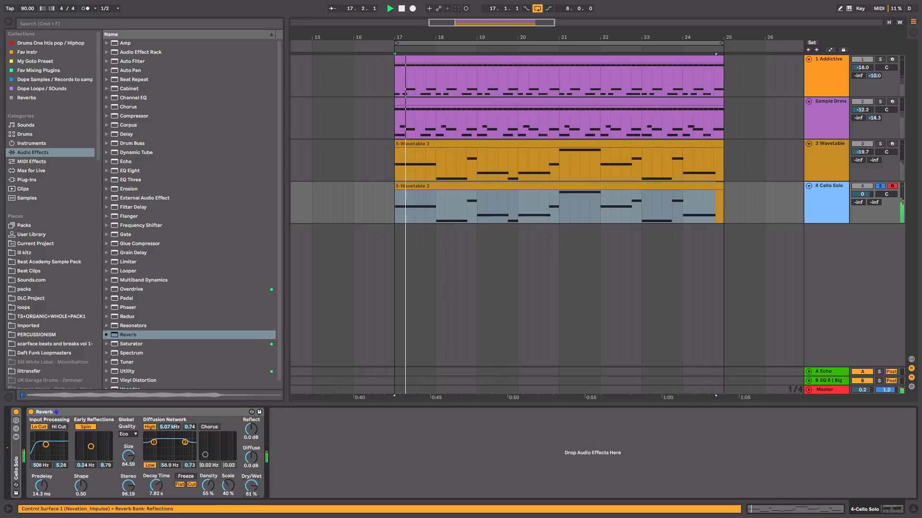
left_click_drag(156, 492, 155, 486)
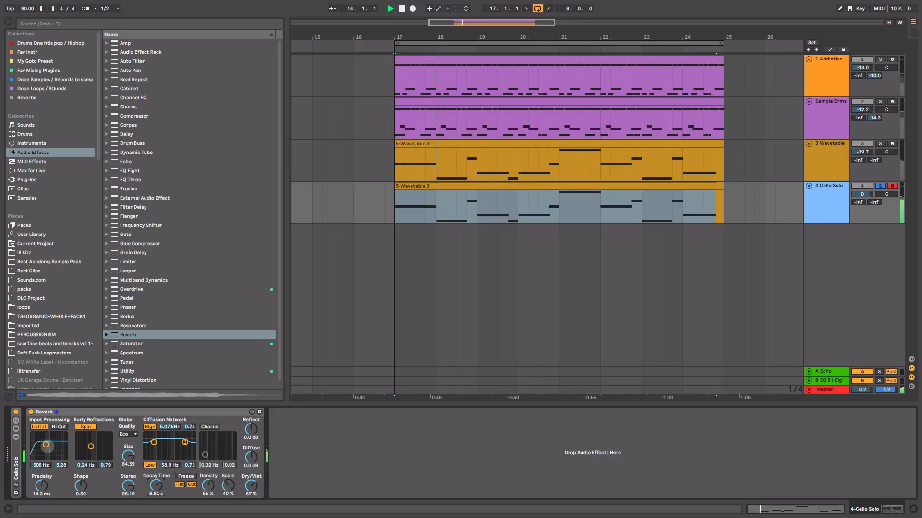
left_click_drag(46, 445, 51, 450)
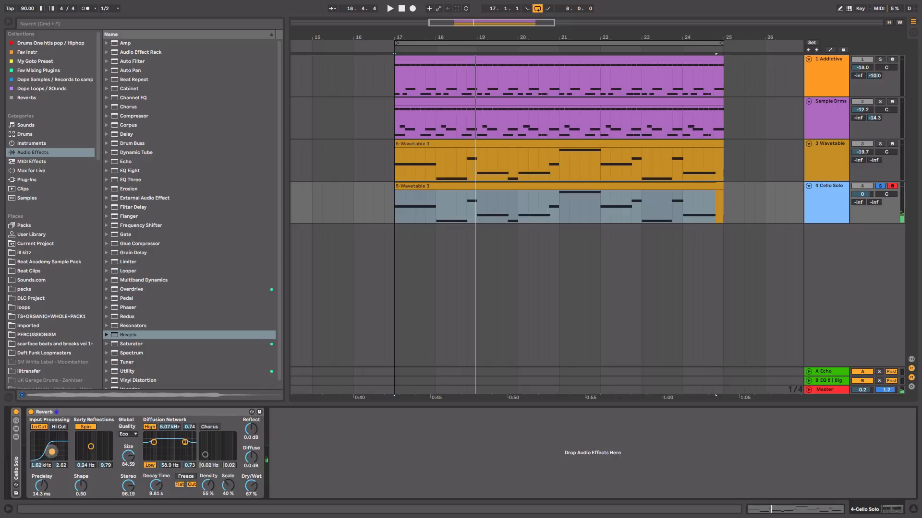
key("space")
left_click_drag(51, 451, 53, 451)
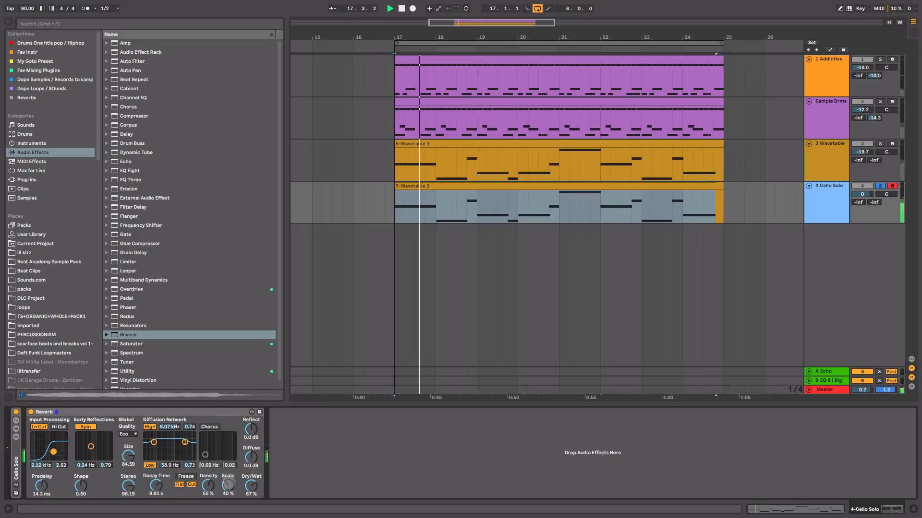
key("space")
Step: Unsolo the 4 Cello Solo track in the mixer and lower its volume to -18.4 dB while the full beat plays
key("Tab")
left_click_drag(441, 283, 441, 297)
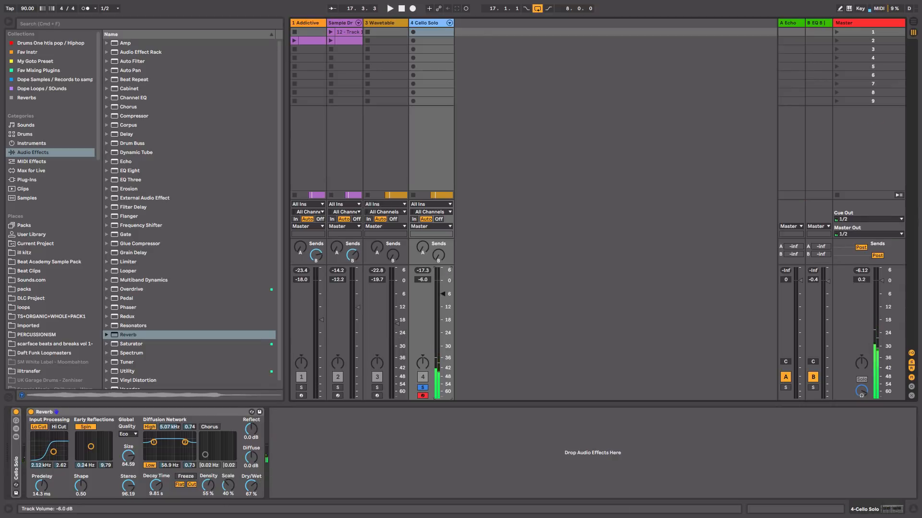
left_click(422, 387)
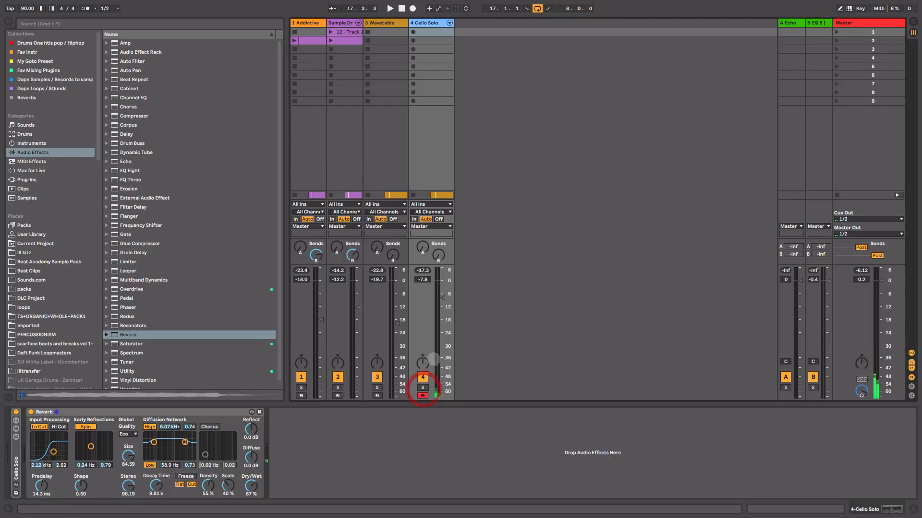
key("space")
left_click_drag(442, 298, 442, 312)
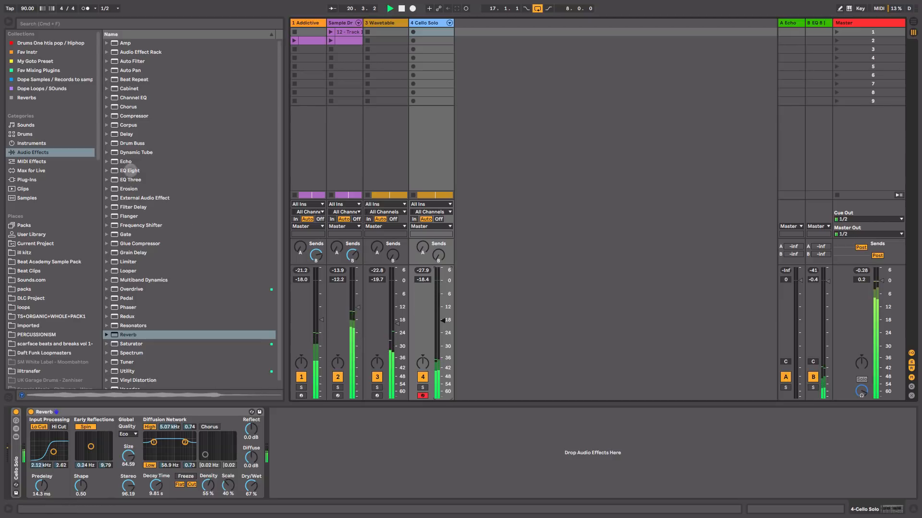
Step: Insert EQ Eight before the cello's Reverb, shelve the highs by -10.3 dB at 2.45 kHz, and set the track volume to -15.5 dB
left_click_drag(130, 171, 30, 478)
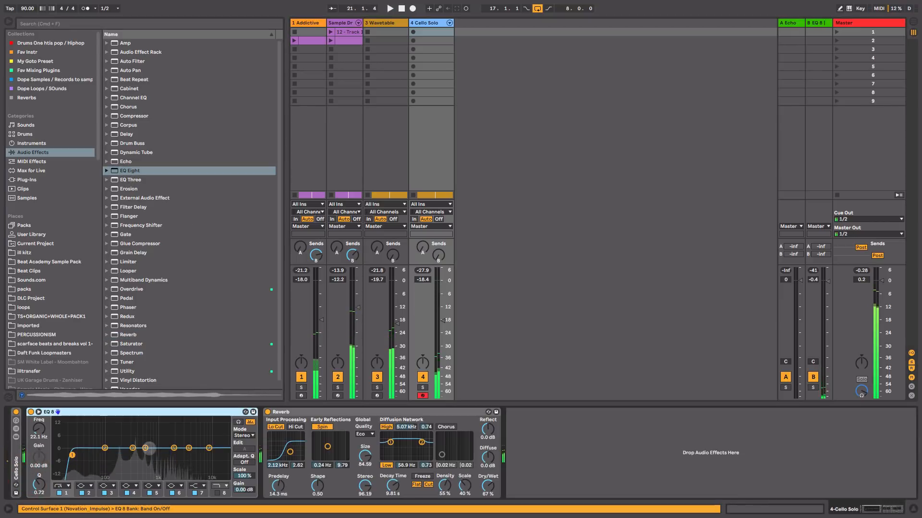
left_click_drag(209, 447, 178, 468)
key("space")
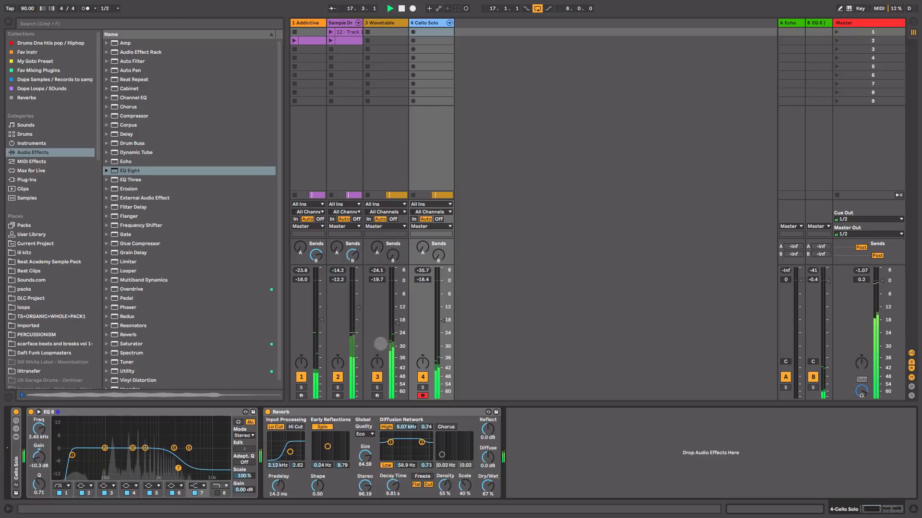
left_click_drag(442, 320, 442, 313)
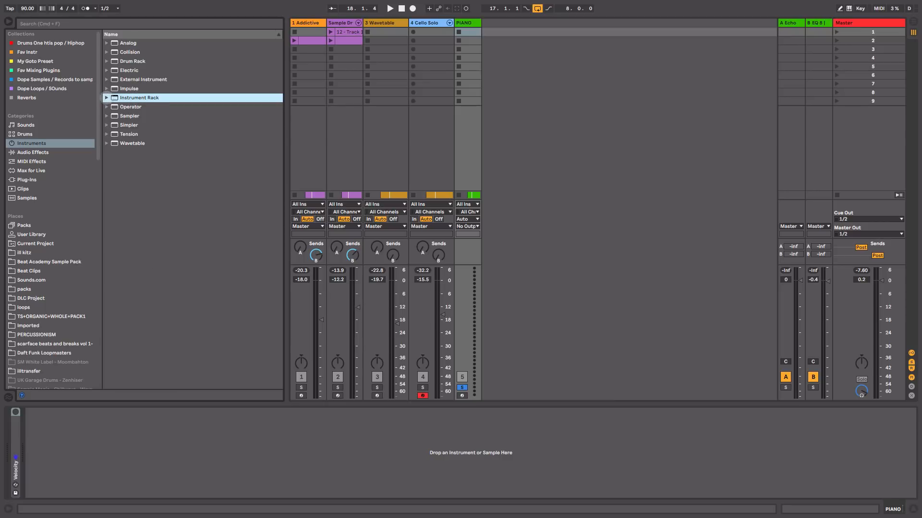
Step: Search the instruments for piano, load Grand Piano.adg onto the PIANO track, and return to the arrangement
left_click(107, 97)
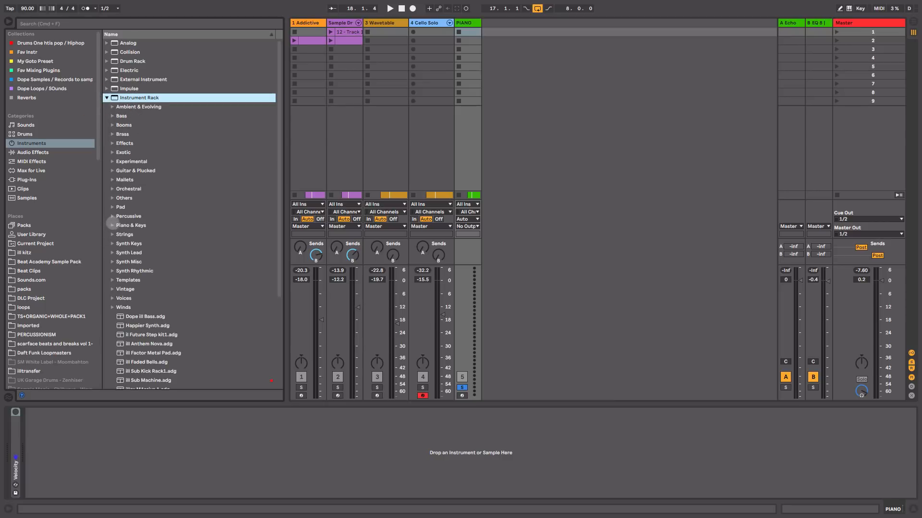
left_click(162, 23)
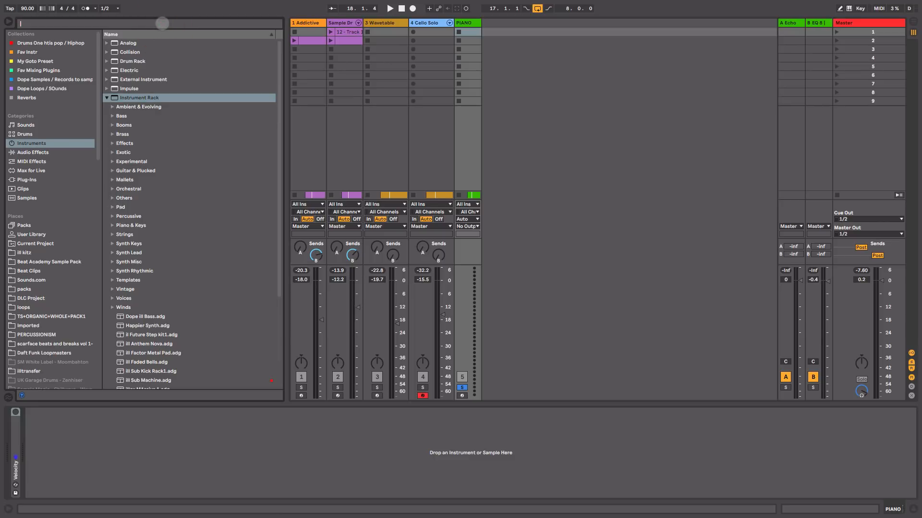
type("piano")
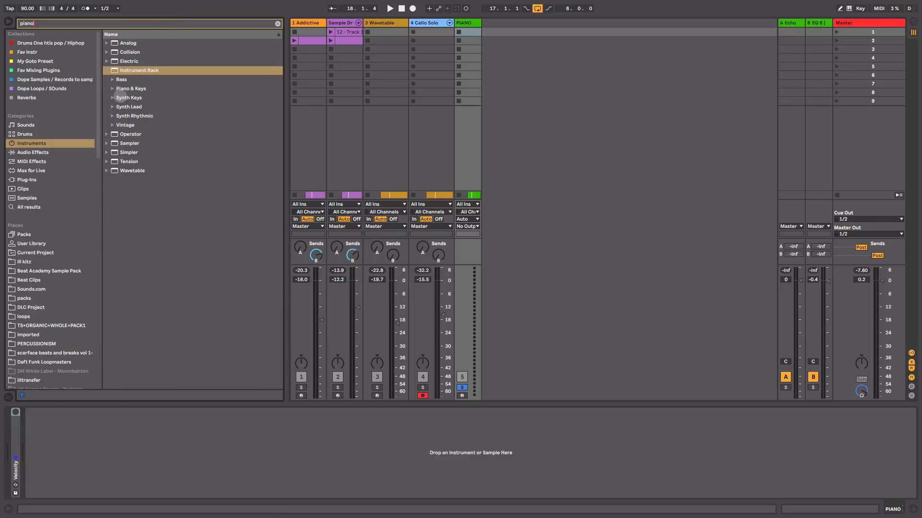
left_click(112, 88)
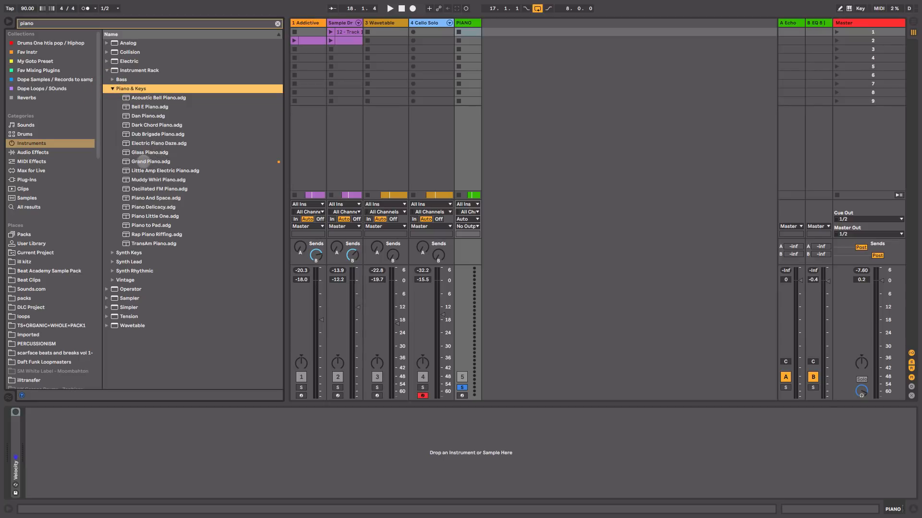
left_click_drag(143, 162, 464, 114)
key("Tab")
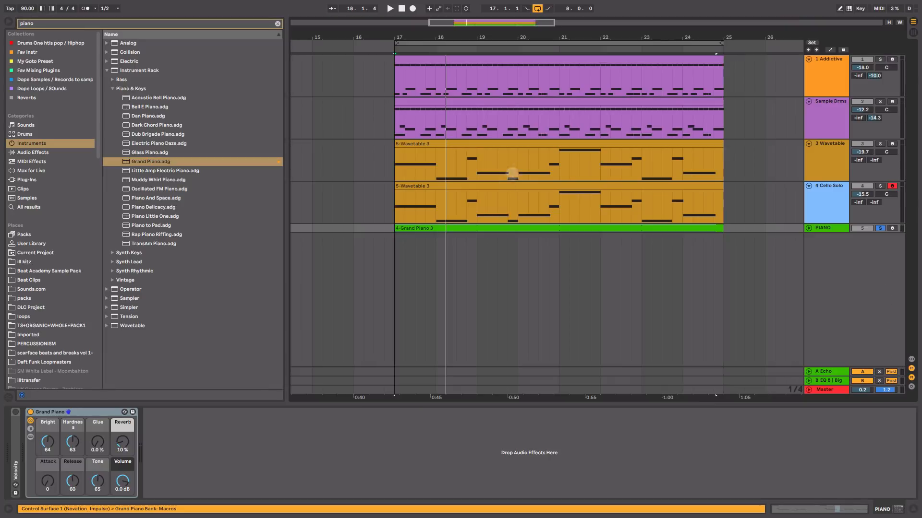
Step: Open the 4-Grand Piano 3 clip, review and audition its notes, and return to the track's devices
double_click(478, 228)
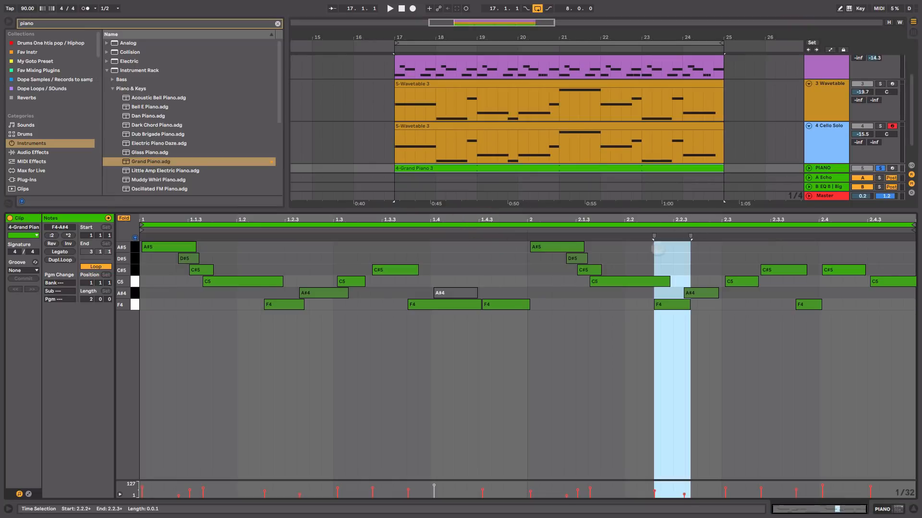
key("space")
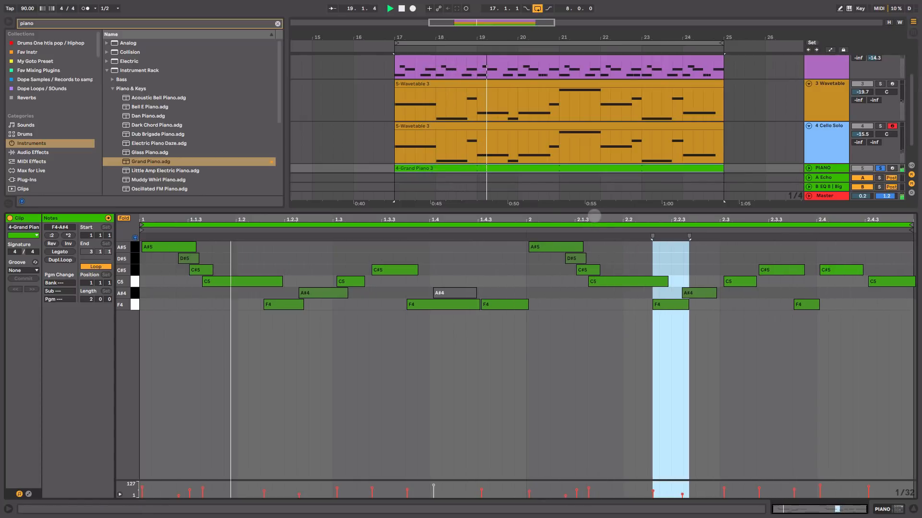
key("shift+Tab")
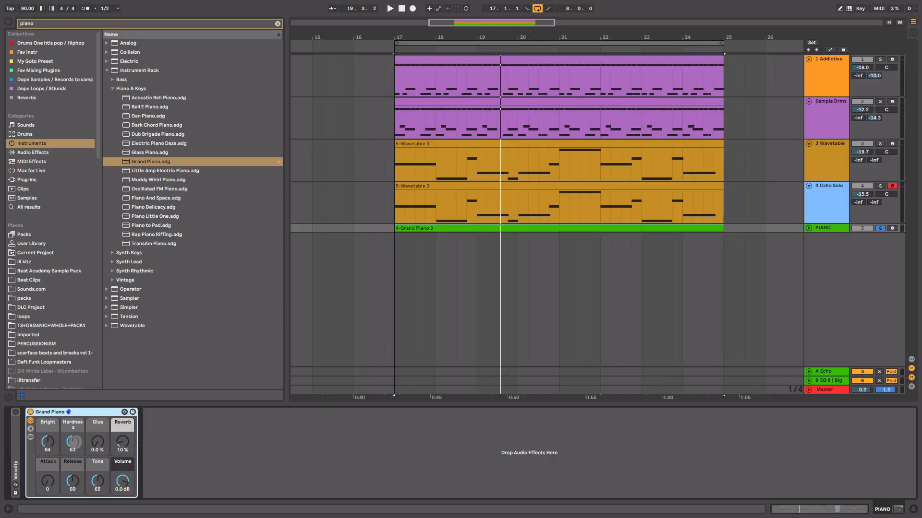
Step: Set the Grand Piano's Hardness to 0 and audition the softer tone
left_click_drag(75, 443, 74, 457)
key("space")
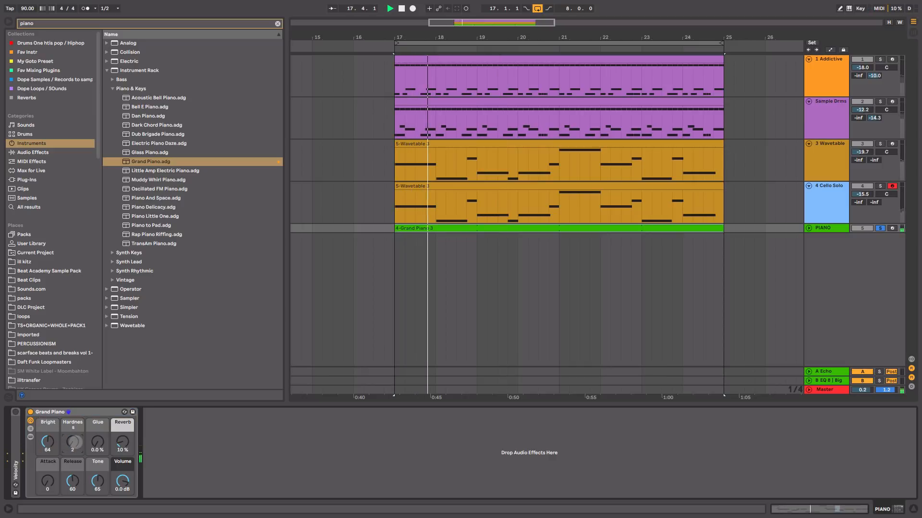
key("space")
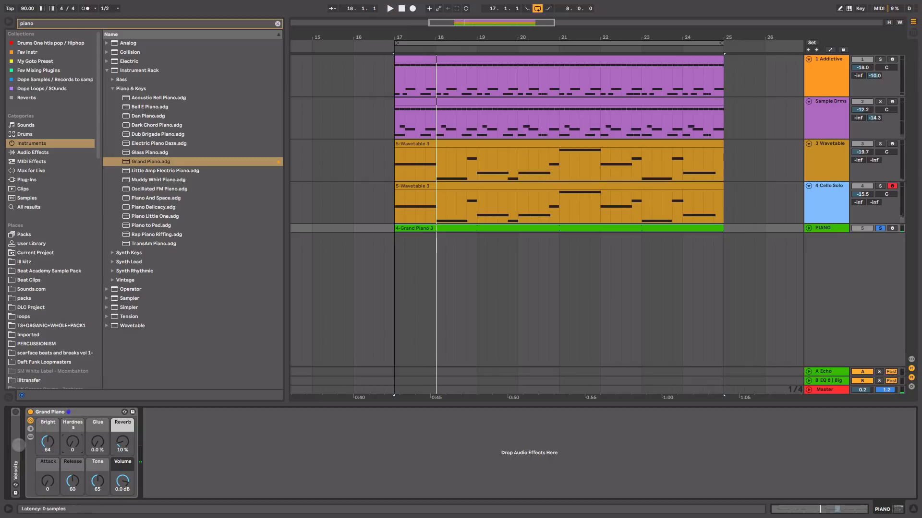
Step: Unfold the PIANO track's Velocity device, show the full MIDI effects list, and turn Velocity on
double_click(19, 445)
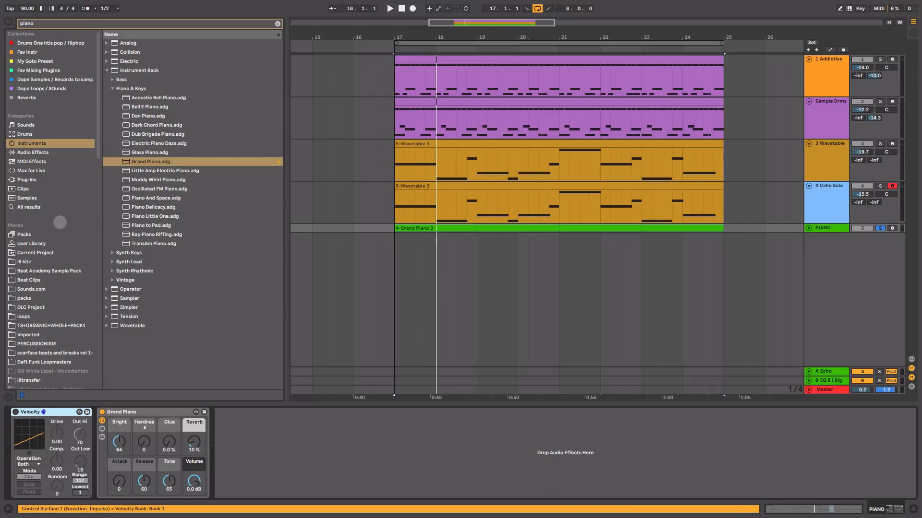
left_click(45, 162)
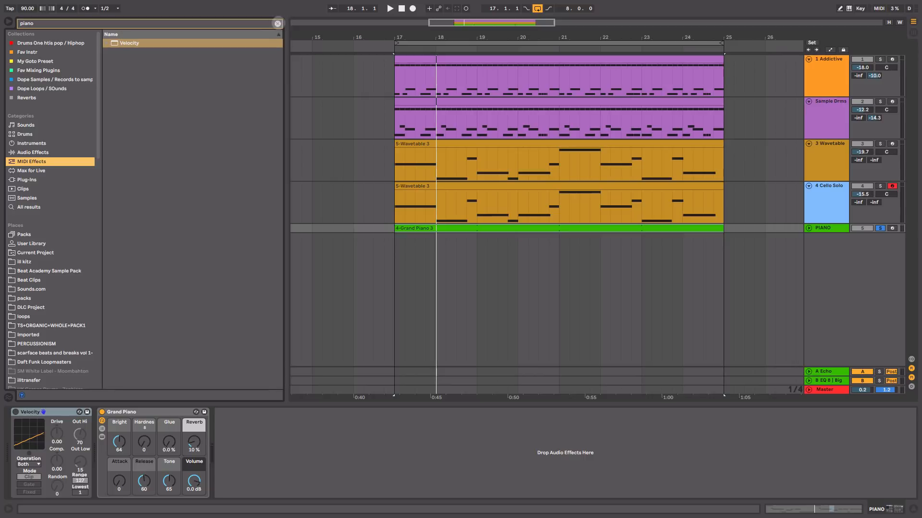
left_click(278, 23)
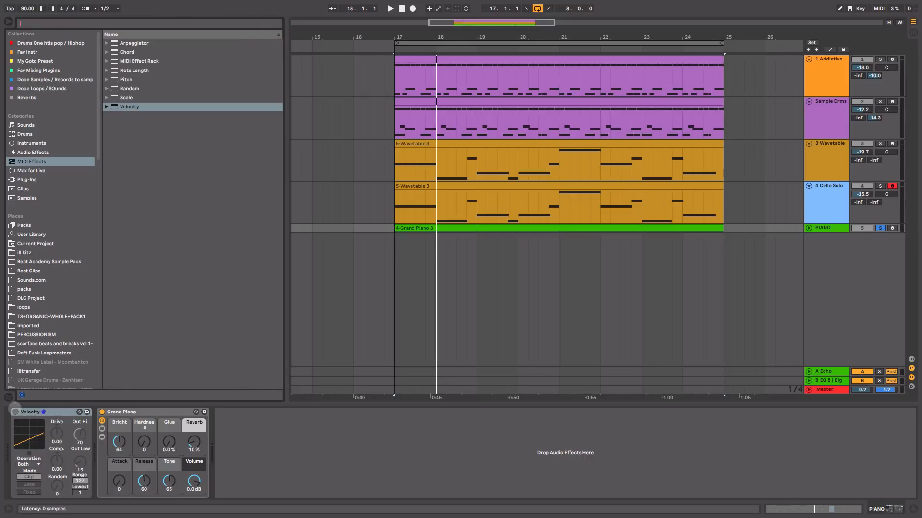
left_click(15, 411)
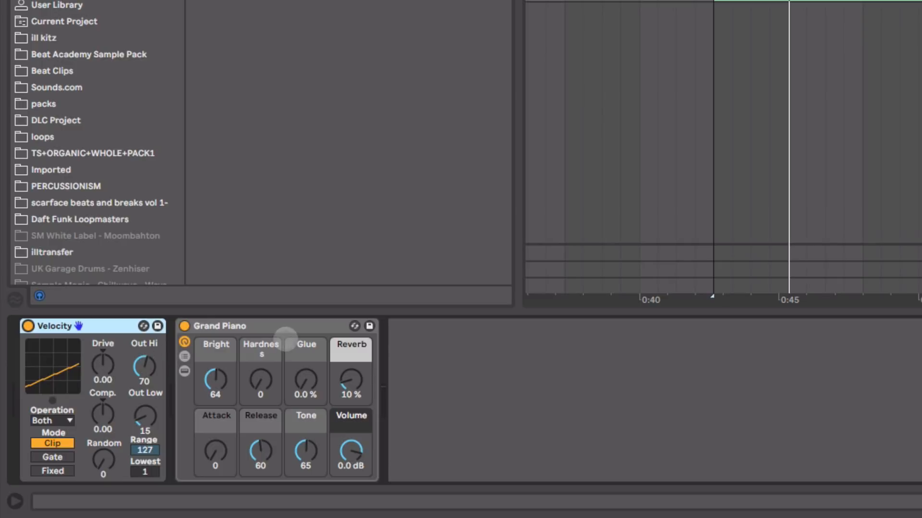
Step: Try the Velocity device's Out Hi at 127, and set it to 66
left_click_drag(145, 369, 146, 322)
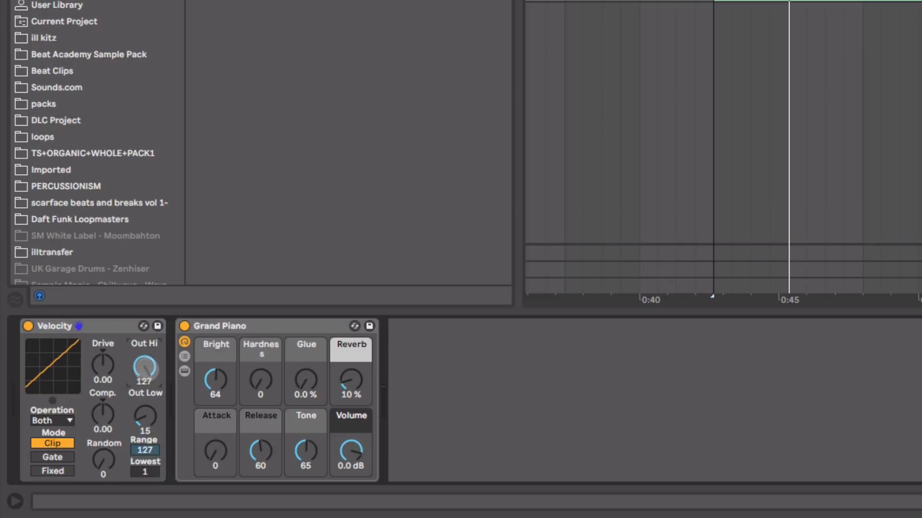
left_click_drag(144, 368, 144, 396)
left_click(146, 369)
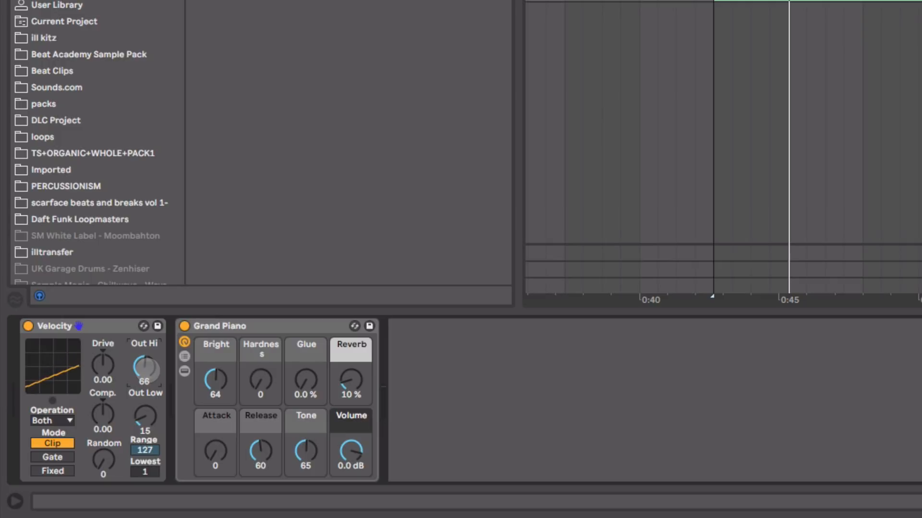
left_click_drag(156, 370, 152, 366)
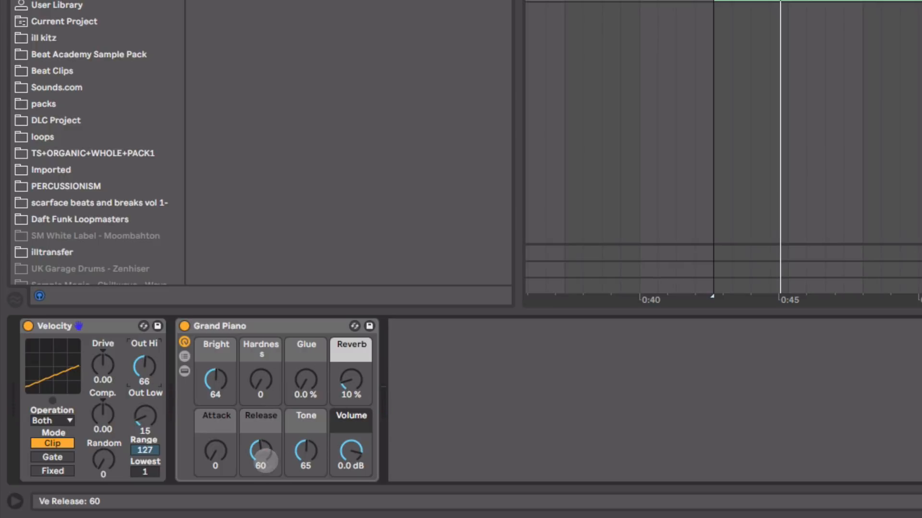
Step: Set the Grand Piano macros to Release 122, Bright 86, Attack 44, Reverb 47 %, Glue 41 %, and Tone 127
left_click_drag(262, 452, 262, 445)
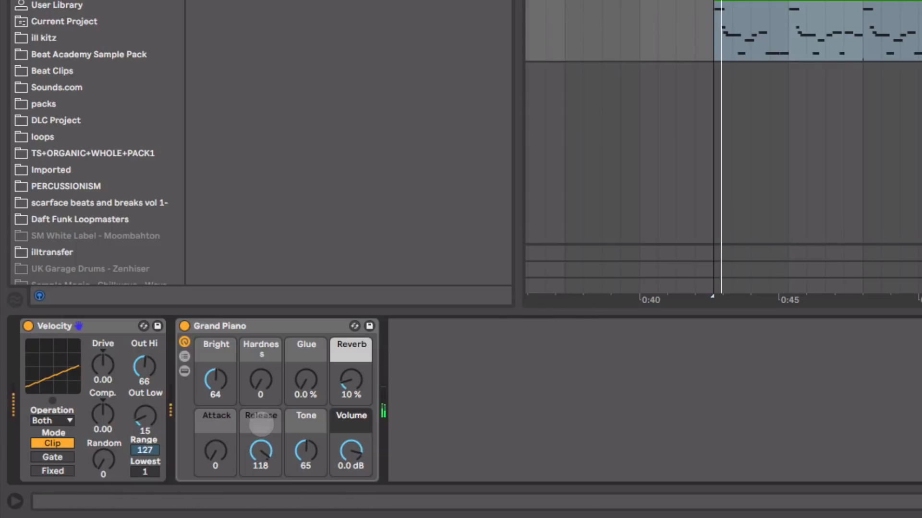
left_click_drag(260, 450, 218, 446)
left_click_drag(220, 385, 220, 382)
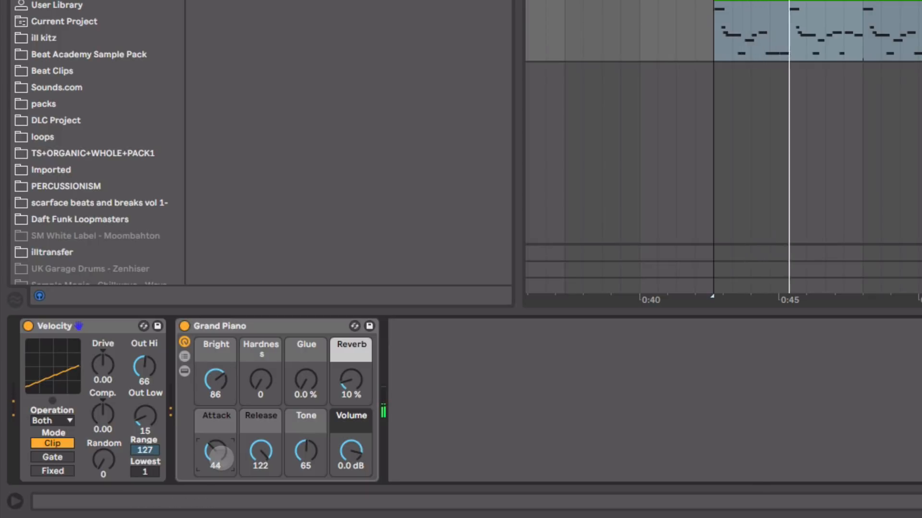
left_click_drag(353, 381, 306, 364)
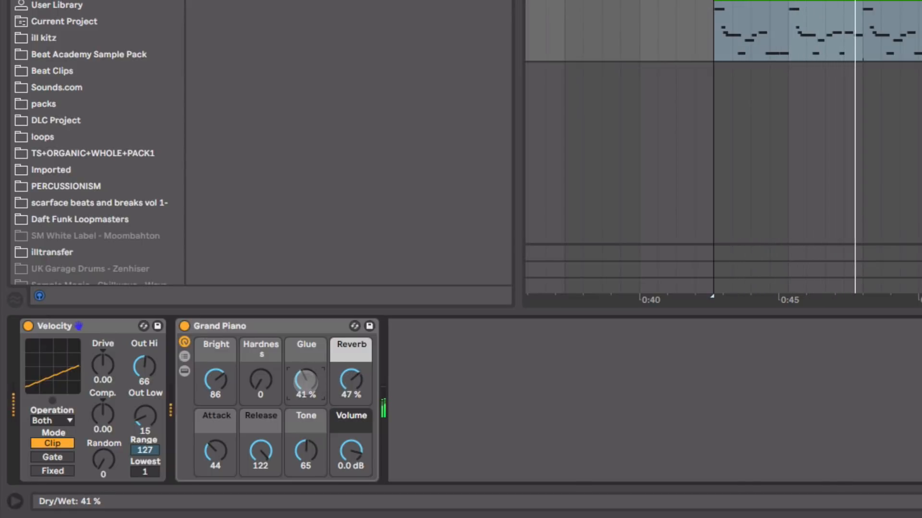
left_click_drag(304, 450, 304, 425)
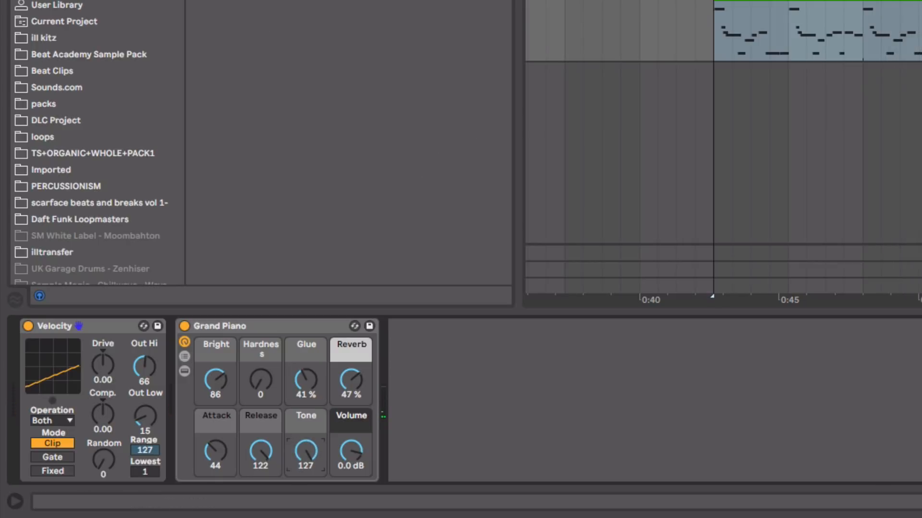
Step: Add EQ Eight from the audio effects after the Grand Piano and start playback to hear it
left_click(57, 1)
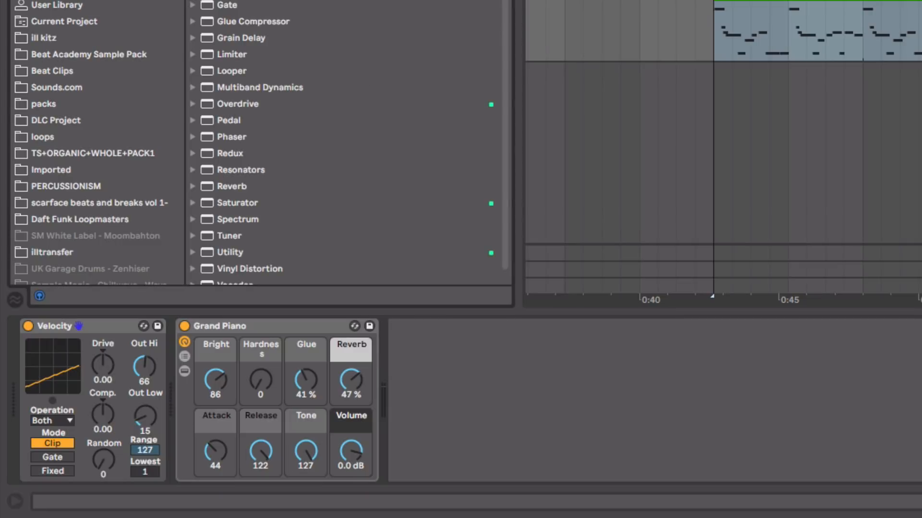
left_click_drag(231, 1, 472, 372)
key("space")
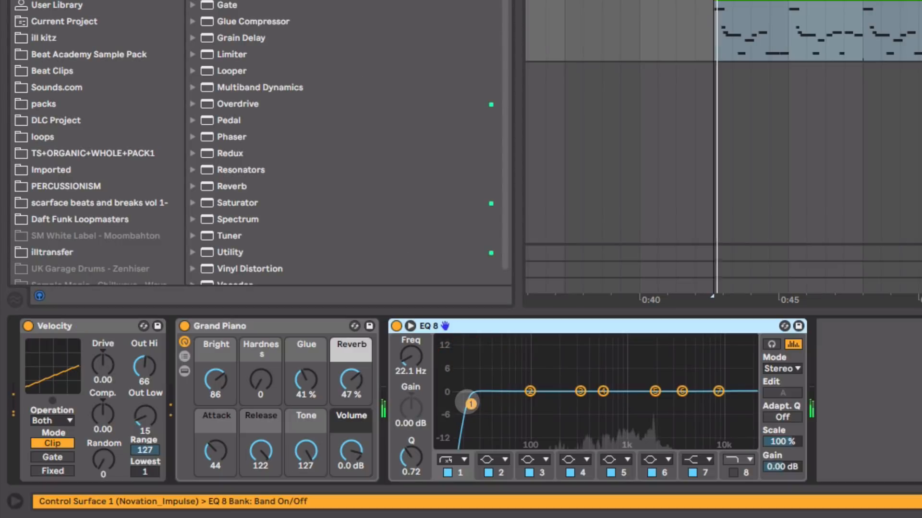
Step: Shape the piano with EQ Eight: low cut at 42.6 Hz and a 2.11 dB boost at 1.98 kHz, and fold EQ Eight and Grand Piano
left_click_drag(469, 404, 497, 403)
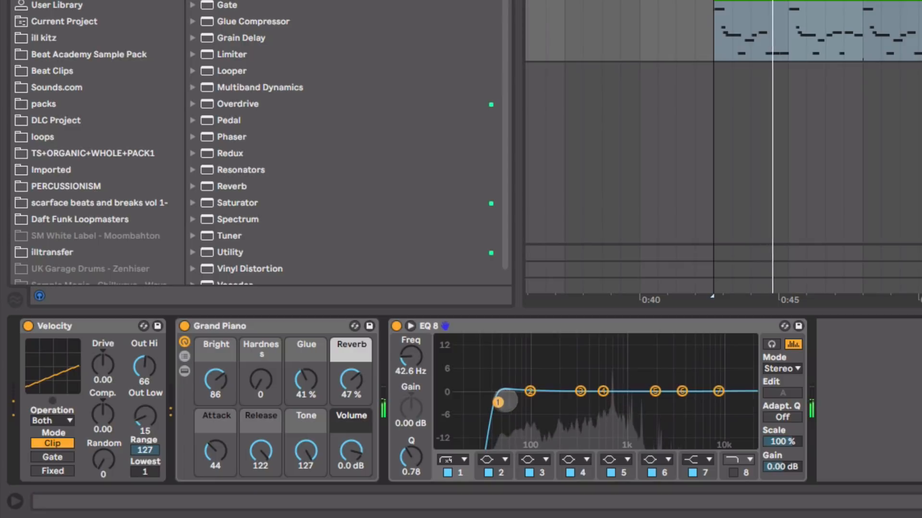
mouse_move(655, 392)
left_mouse_down()
mouse_move(655, 370)
mouse_move(654, 384)
left_mouse_up()
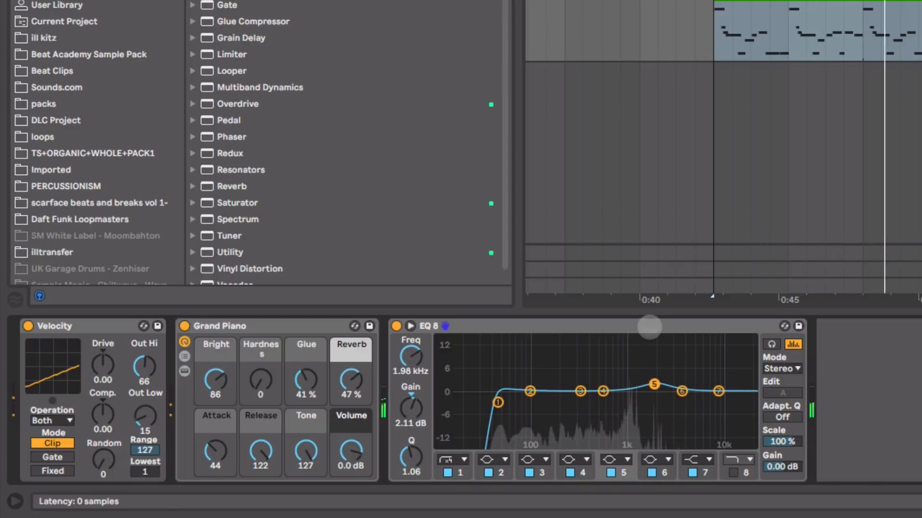
double_click(650, 327)
double_click(273, 323)
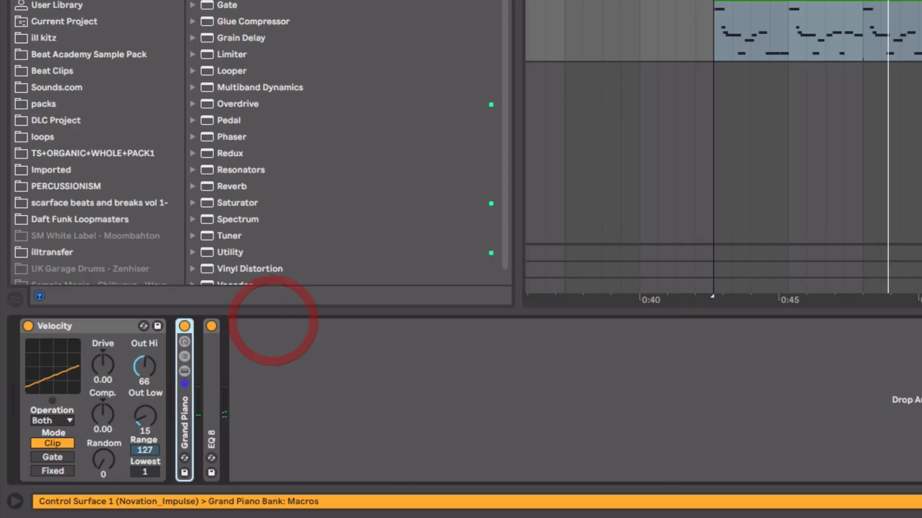
Step: Copy the Wavetable track's sidechained Compressor to the end of the PIANO chain, set its threshold to about -29 dB, and listen
left_click(830, 144)
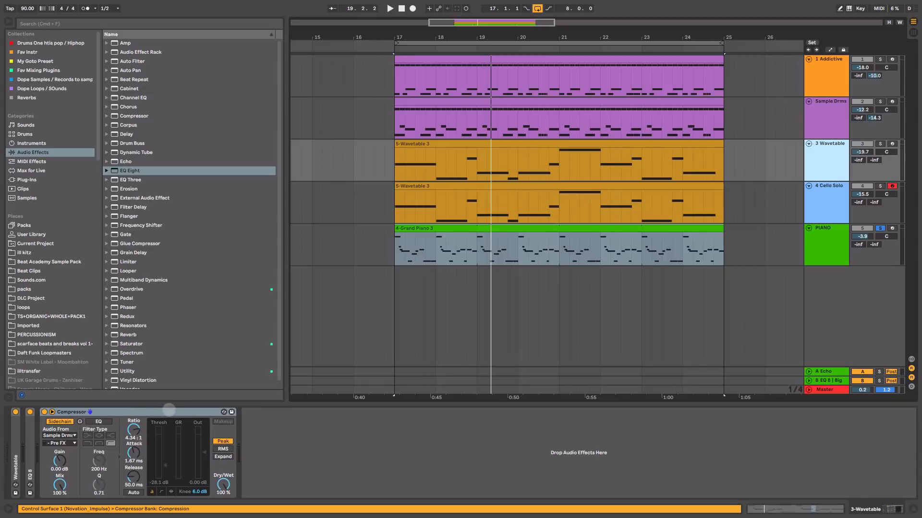
left_click(164, 411)
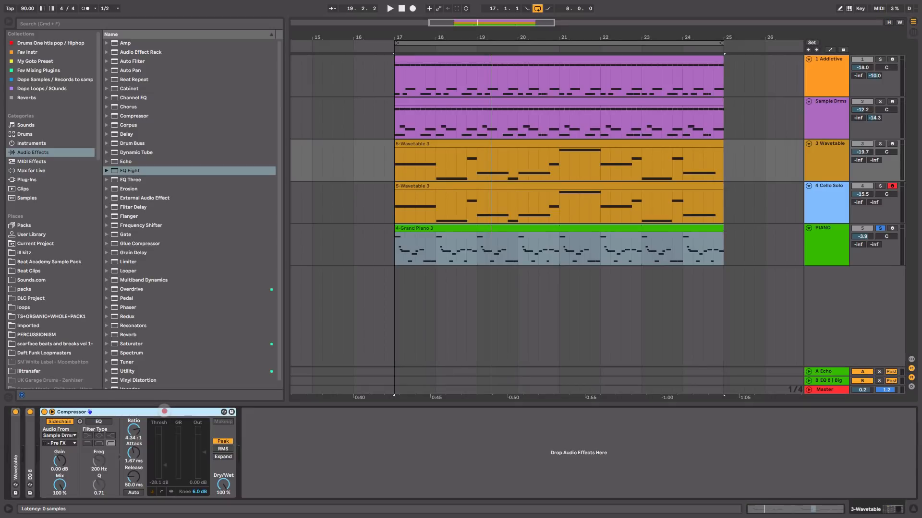
left_click(817, 250)
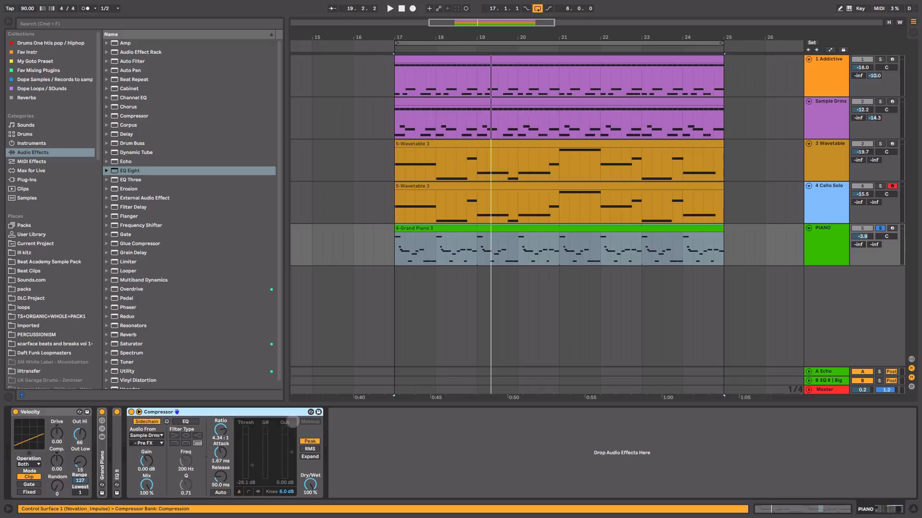
key("space")
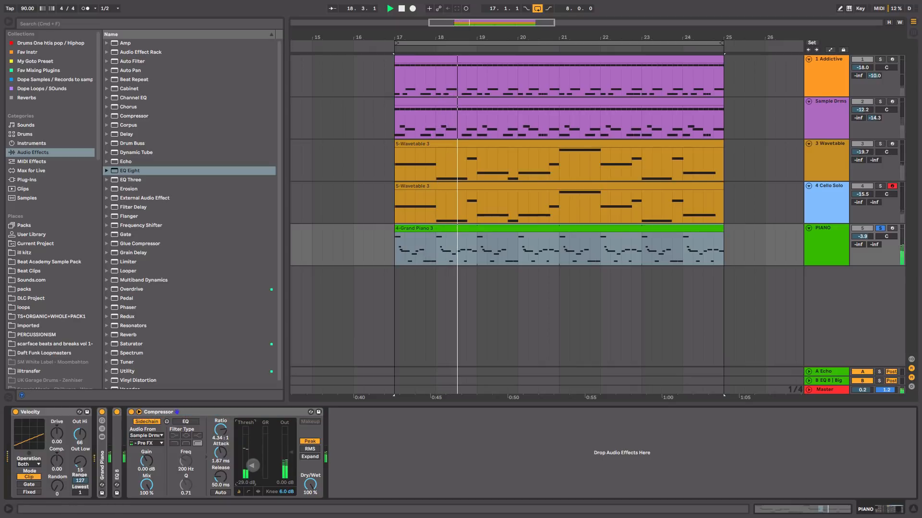
key("space")
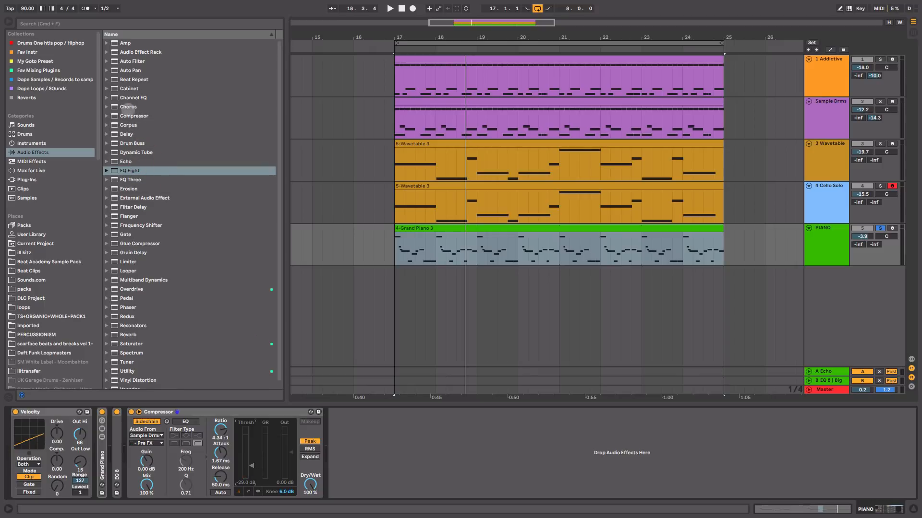
Step: Add Chorus after the Compressor on PIANO and set its Dry/Wet to 31 % during playback
left_click_drag(128, 107, 364, 473)
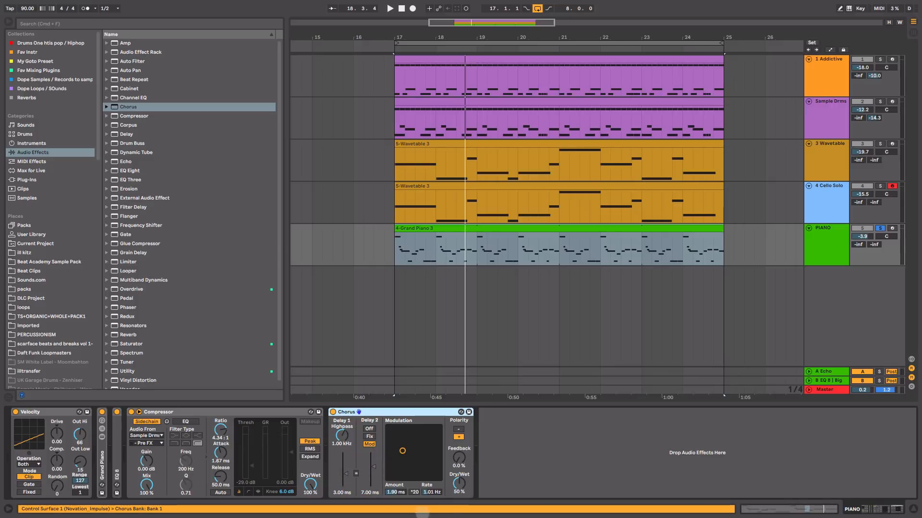
key("space")
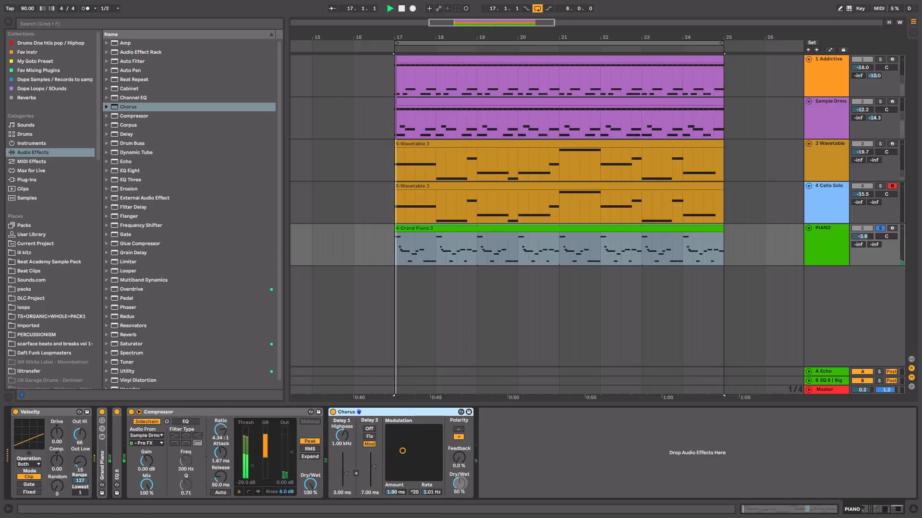
left_click_drag(459, 483, 460, 497)
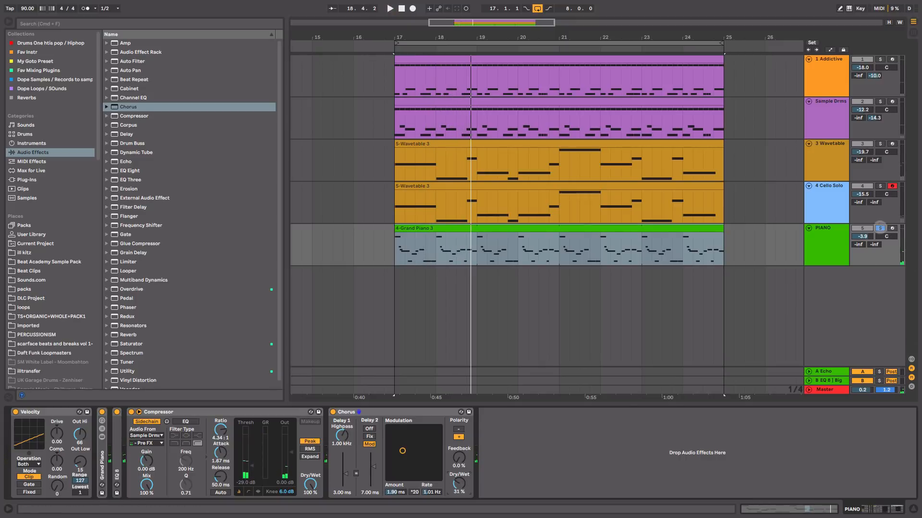
Step: Unsolo PIANO and, in the Session mixer, set its volume to -5.6 dB and its Send B to 0 during full playback
left_click(886, 226)
key("Tab")
key("space")
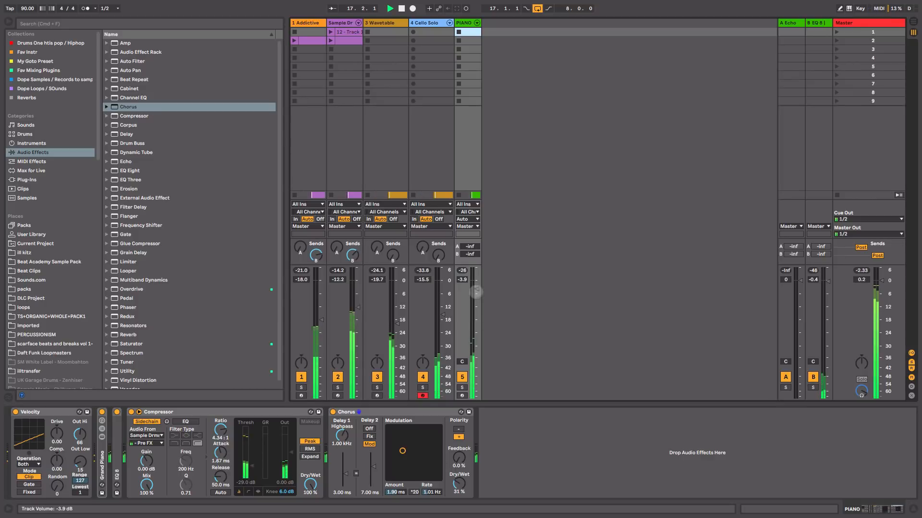
left_click_drag(476, 290, 477, 293)
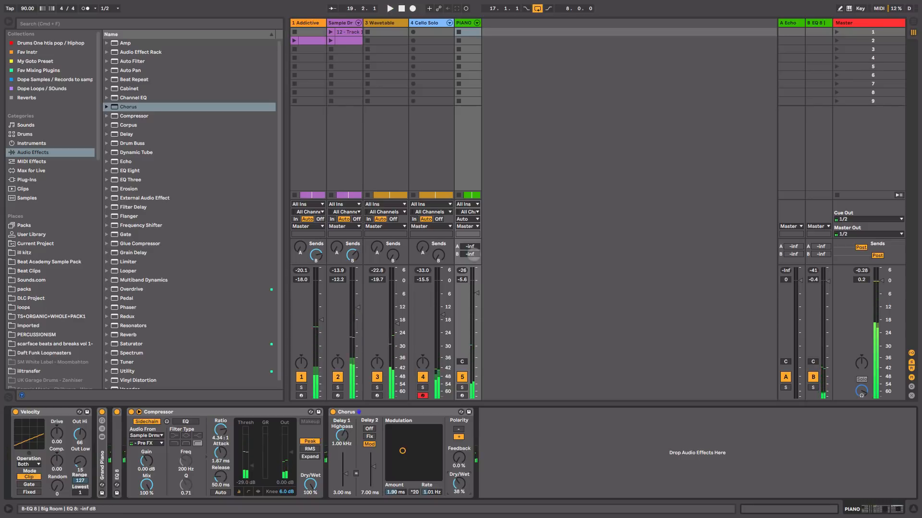
left_click_drag(473, 255, 475, 171)
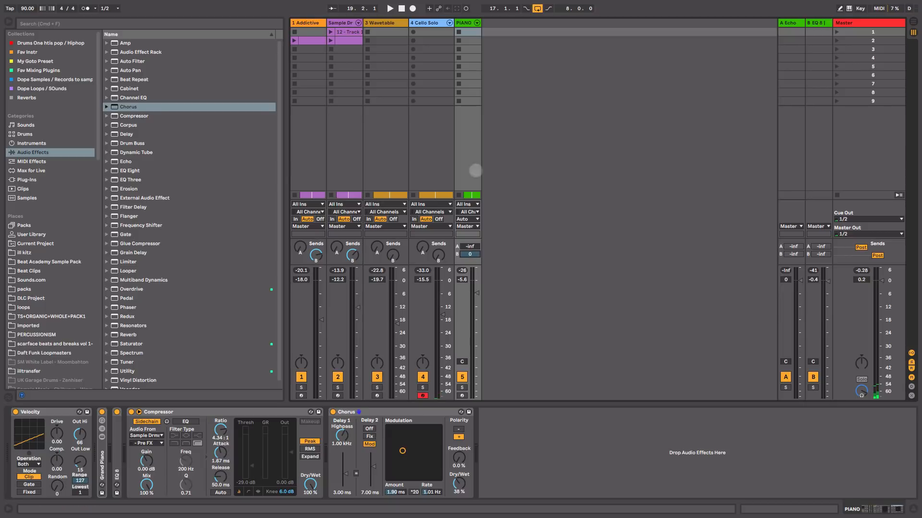
Step: Widen the PIANO channel, show the A Echo return's device, and set PIANO's Send A to -16.5 dB with playback running
left_click_drag(481, 22, 510, 22)
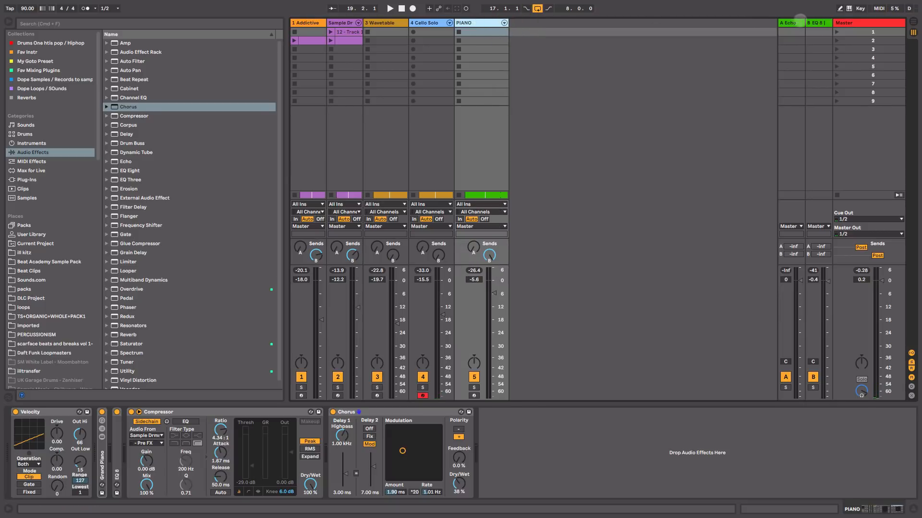
left_click(798, 22)
double_click(16, 441)
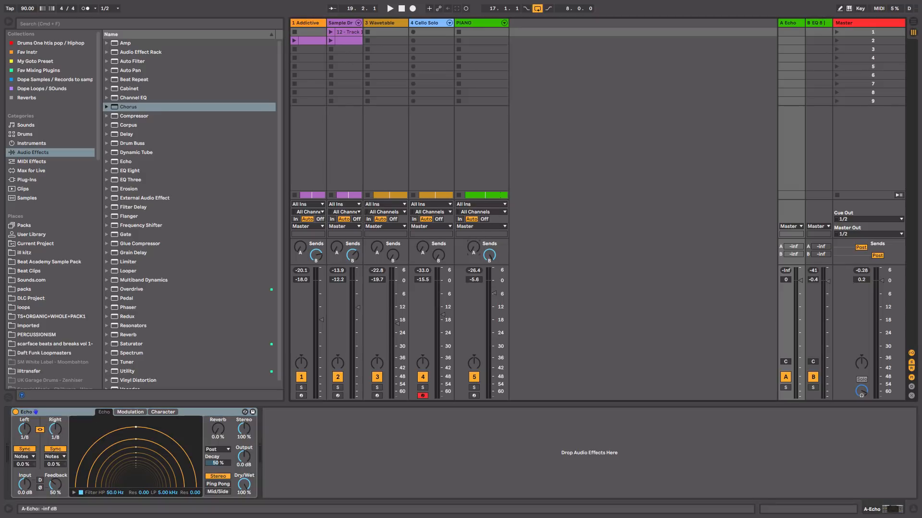
left_click_drag(473, 247, 473, 231)
key("space")
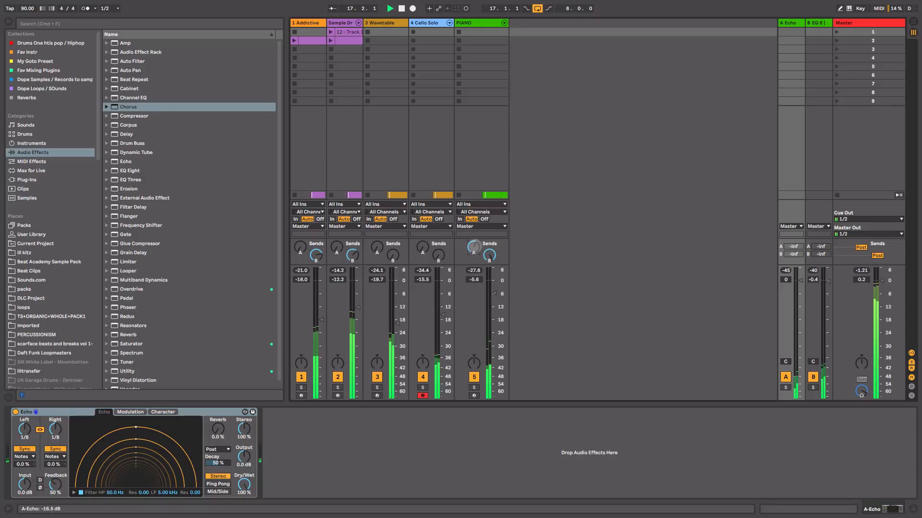
Step: Rebalance PIANO against the mix: volume -4.8 dB, a little more Send A, and slightly less Chorus Dry/Wet
left_click_drag(494, 293, 494, 293)
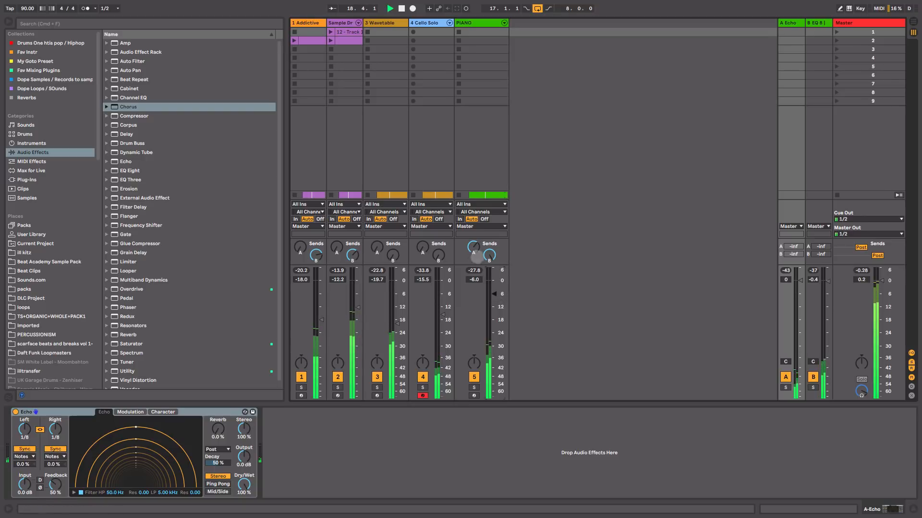
left_click_drag(474, 249, 474, 247)
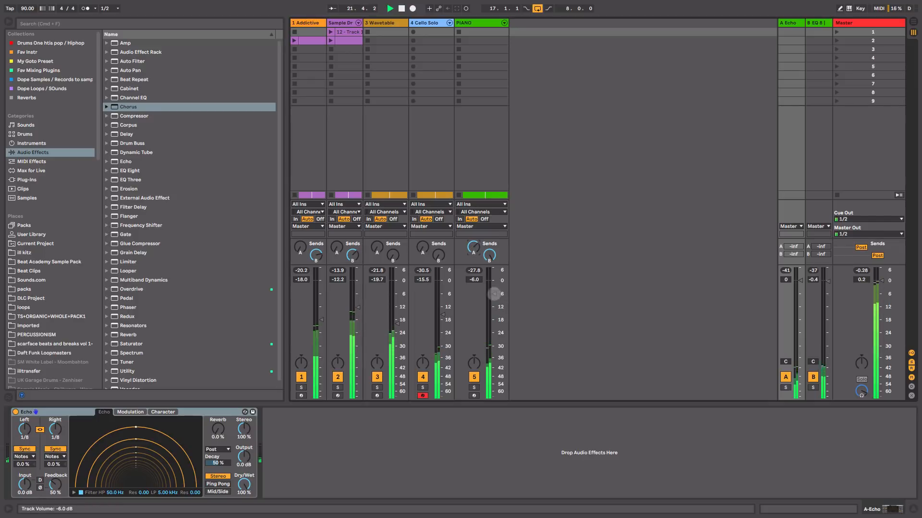
left_click_drag(494, 294, 494, 291)
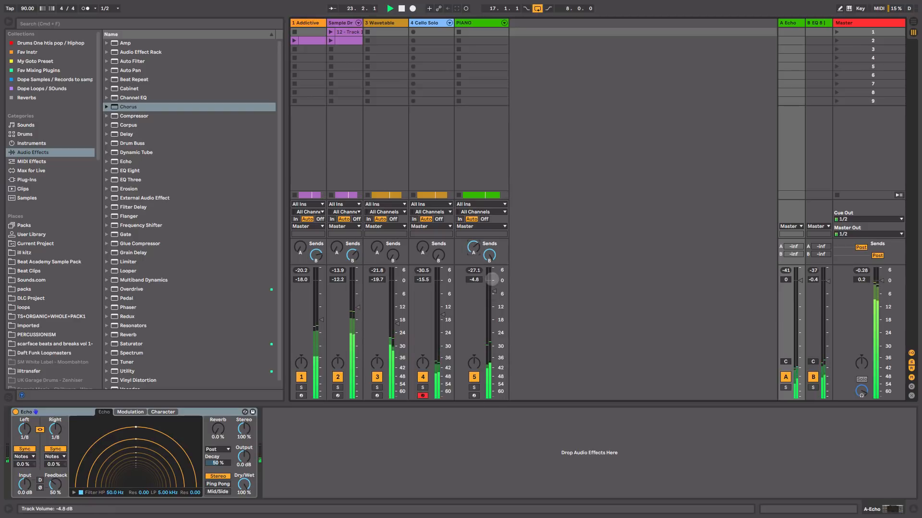
left_click(489, 24)
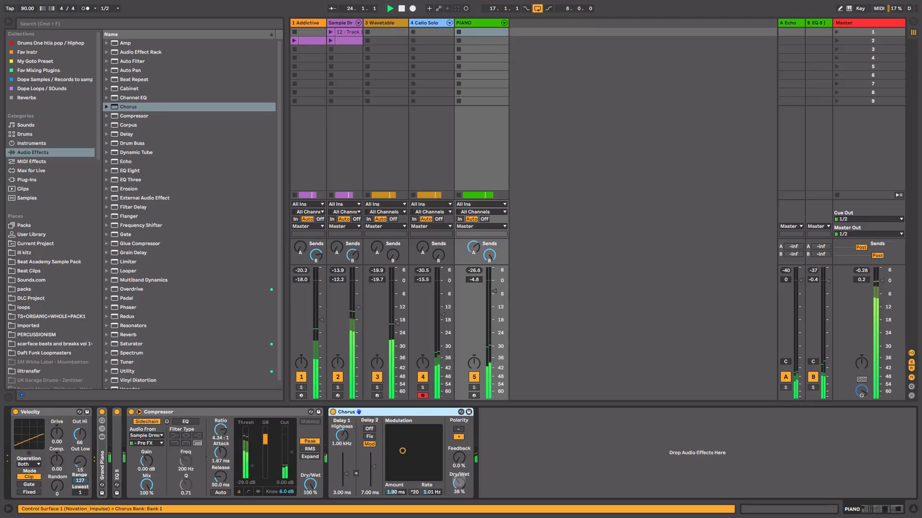
left_click_drag(459, 484, 459, 486)
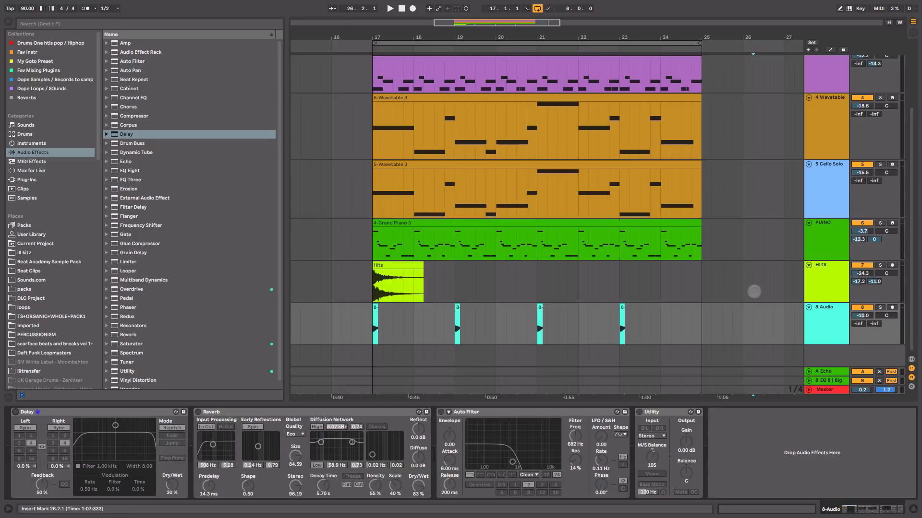
Step: Solo the HITS track, listen to its clip from bar 17, and unsolo it
left_click(878, 264)
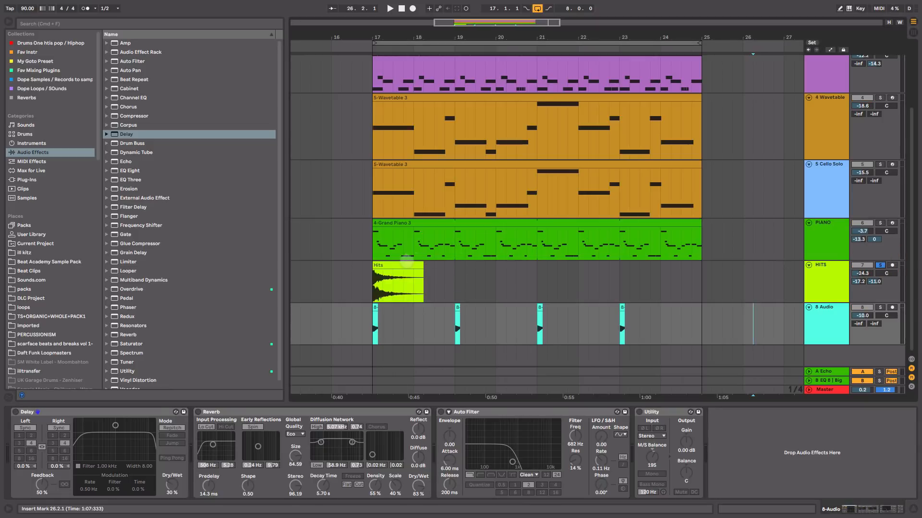
left_click(406, 265)
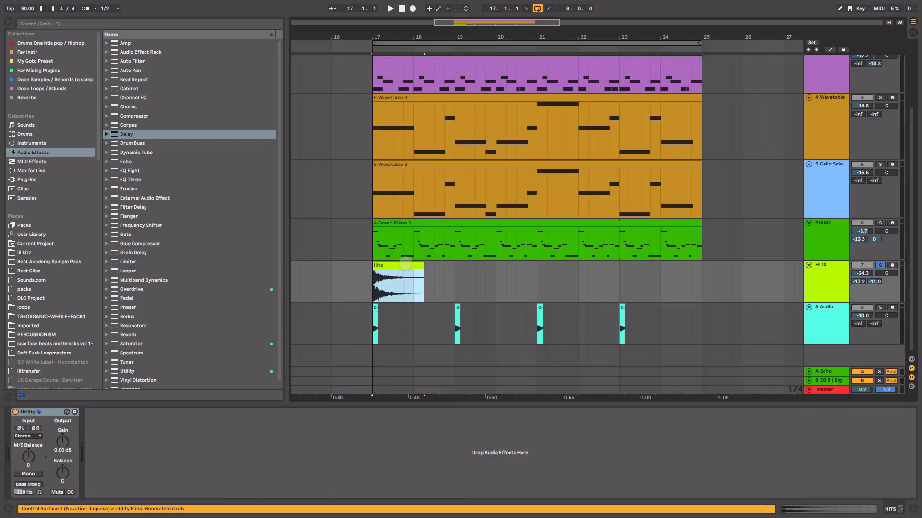
key("space")
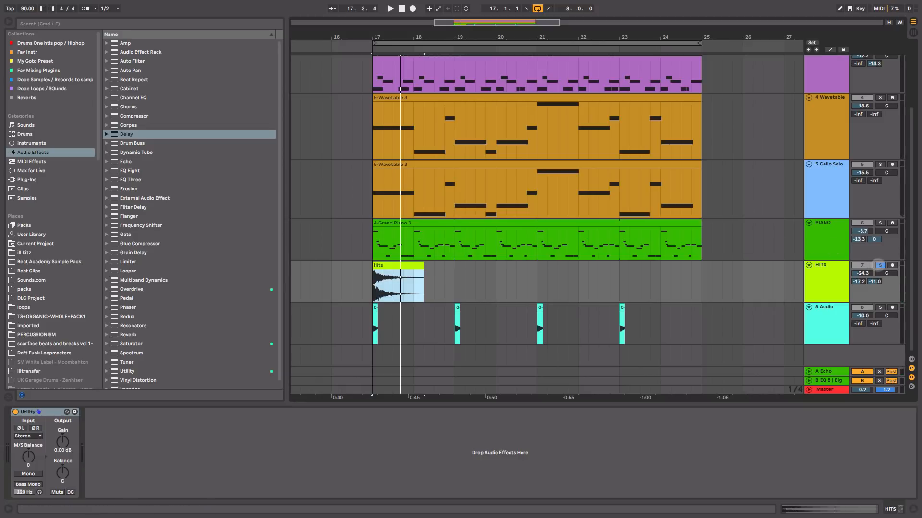
left_click(880, 265)
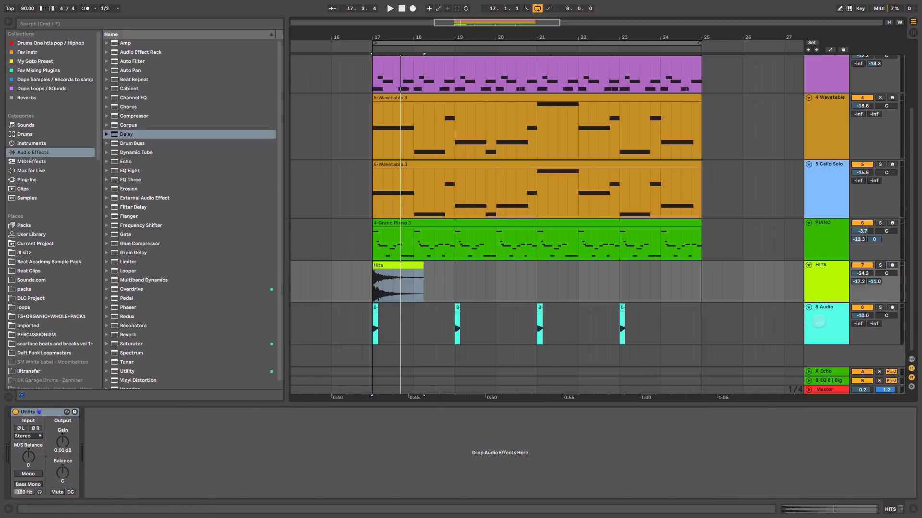
Step: Solo the 8 Audio track, zoom in on its first clip, open its sample view, and play it
left_click(818, 321)
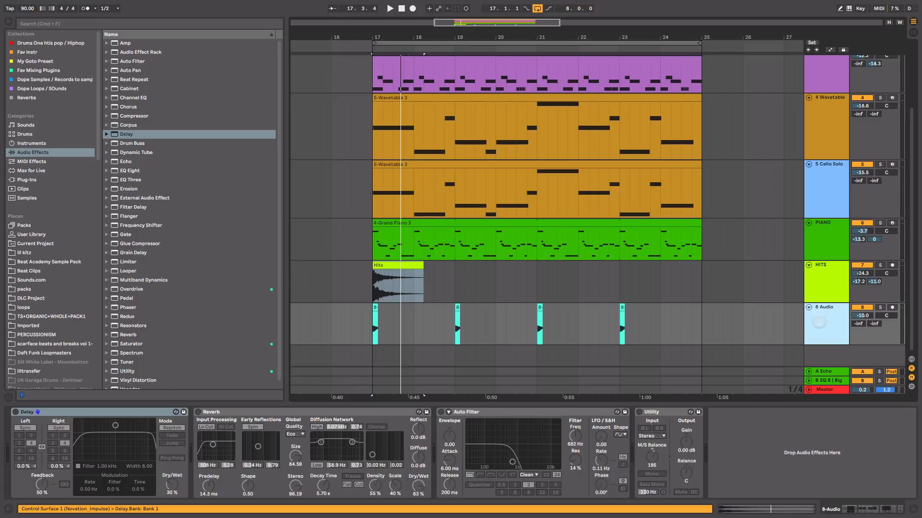
left_click(879, 308)
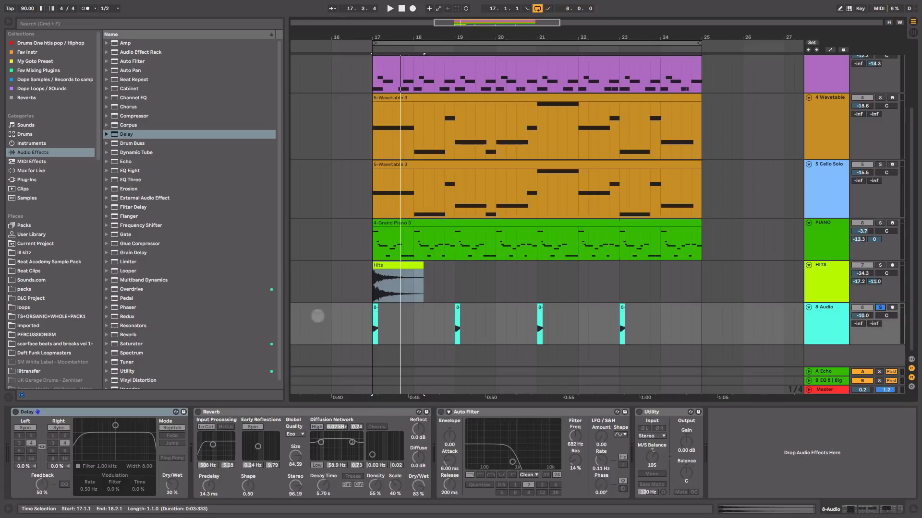
left_click(375, 307)
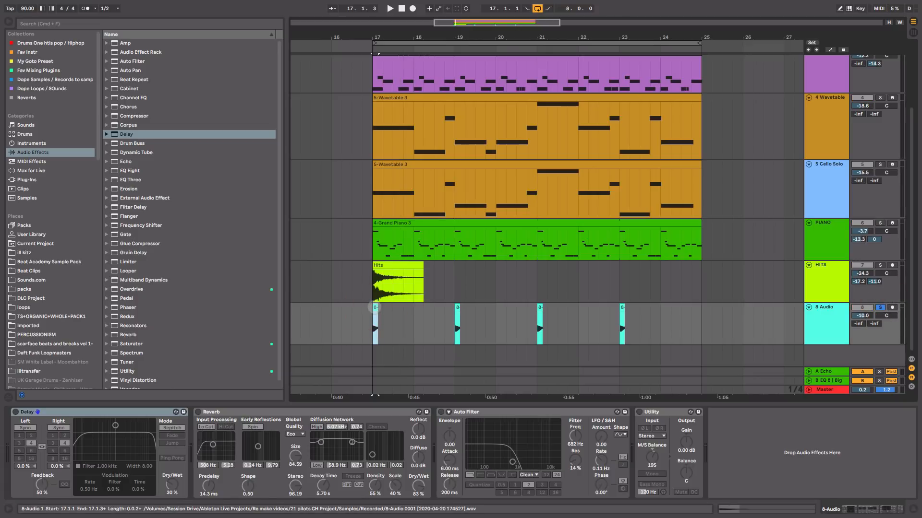
key("plus")
key("plus")
double_click(375, 308)
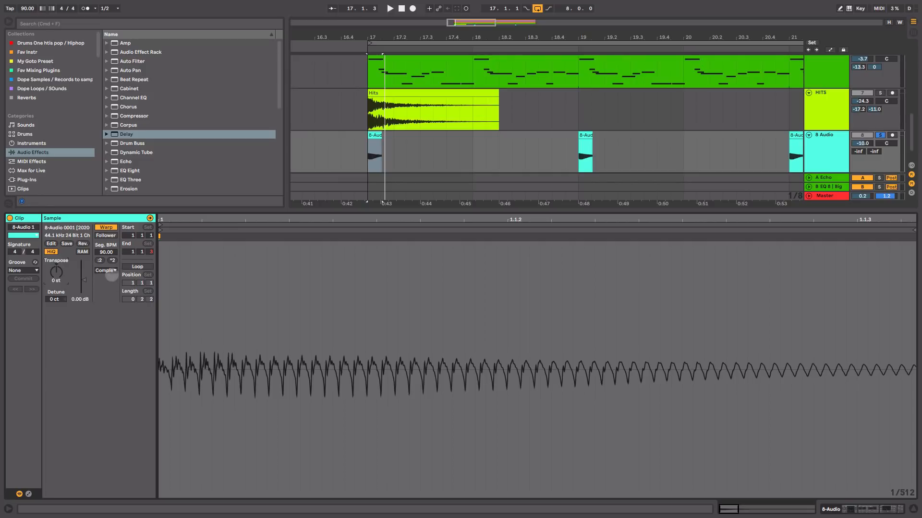
key("space")
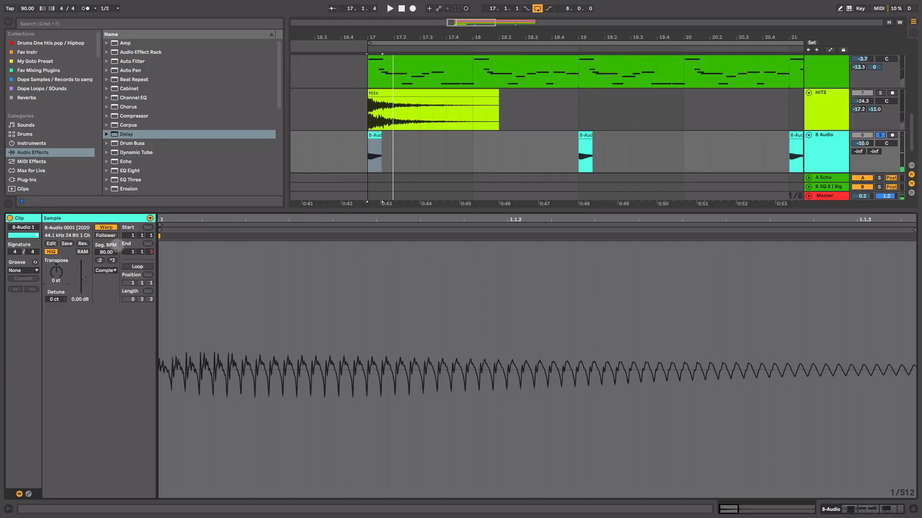
Step: Transpose the first 8 Audio clip up 13 st and return to the track's device chain
left_click(54, 263)
left_click_drag(55, 265, 55, 249)
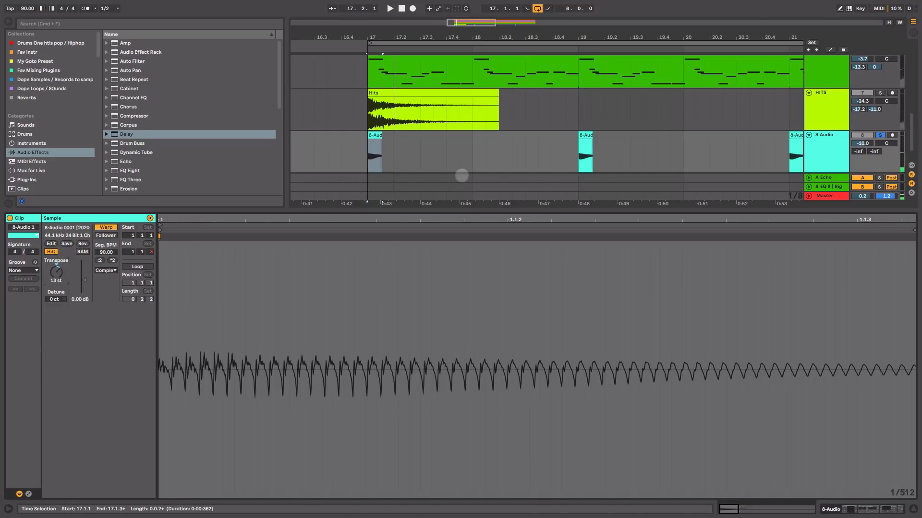
left_click(462, 176)
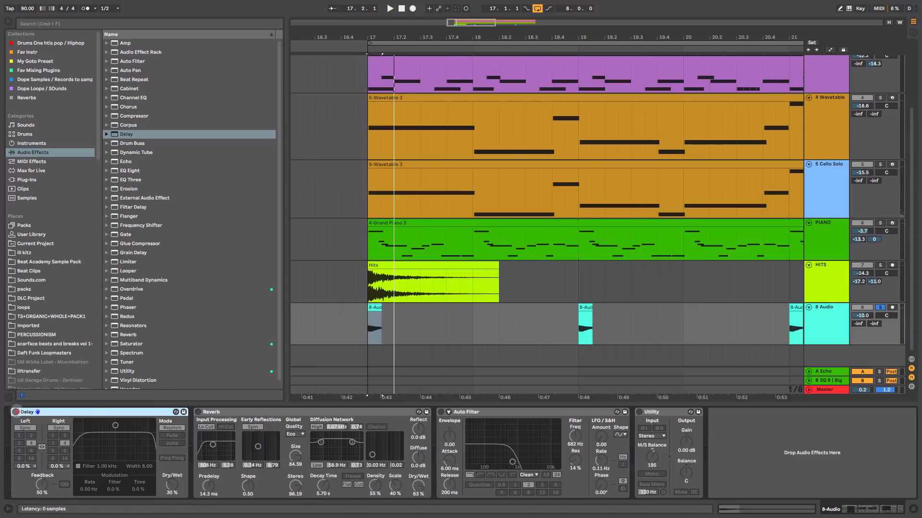
Step: Turn on the Delay device on the soloed 8 Audio track and listen to its effect
left_click(16, 412)
key("space")
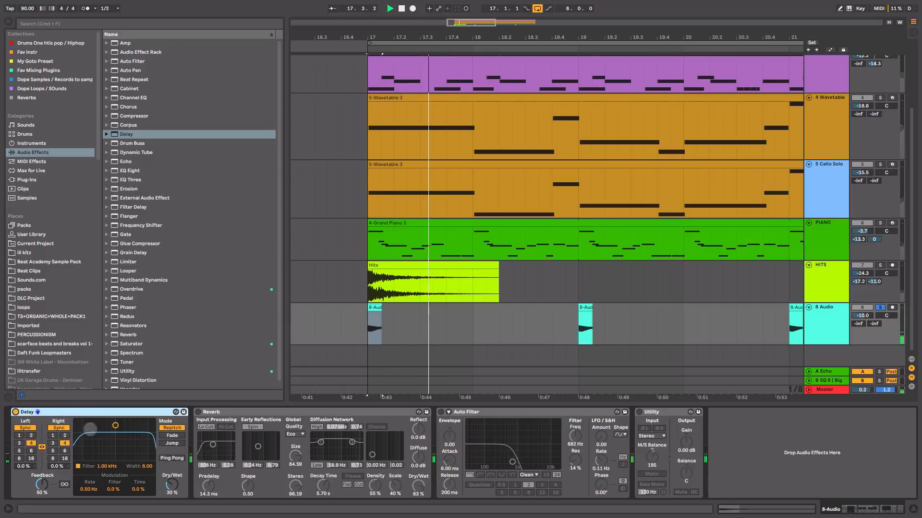
key("space")
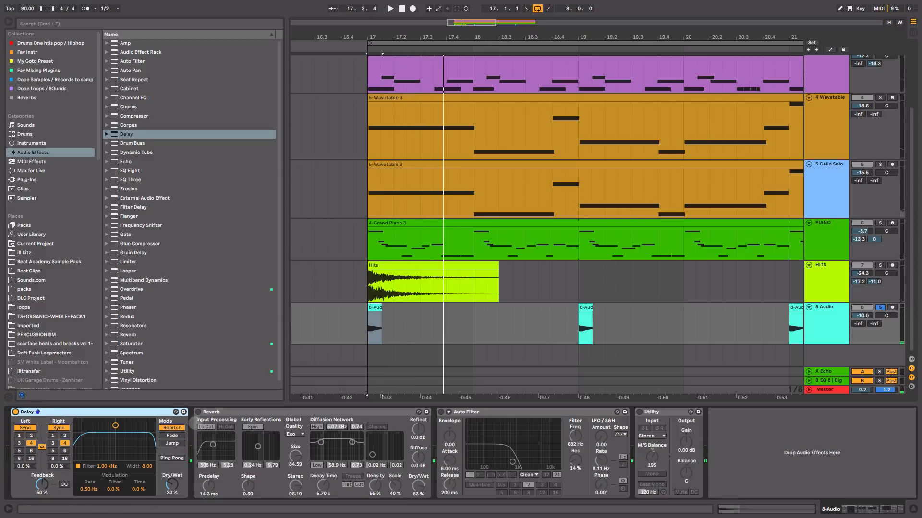
Step: Turn on the Reverb device on the soloed 8 Audio track and listen to its effect
left_click(197, 411)
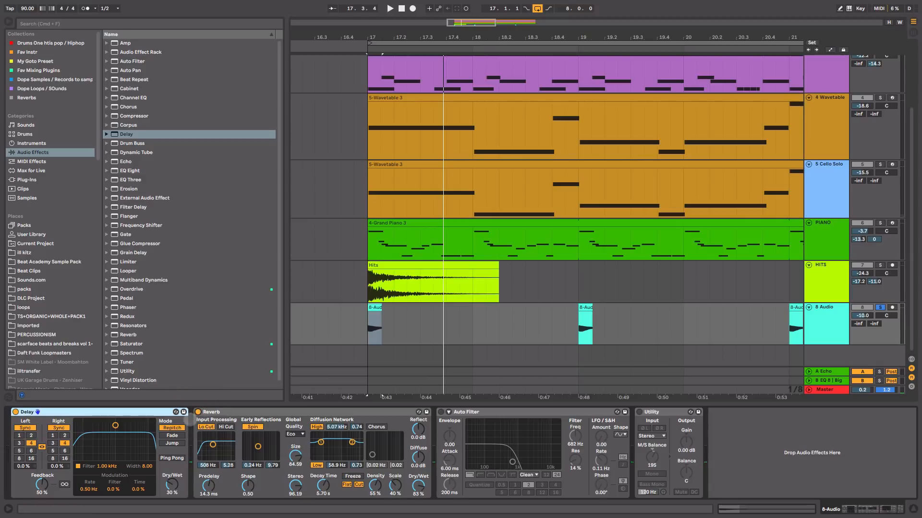
key("space")
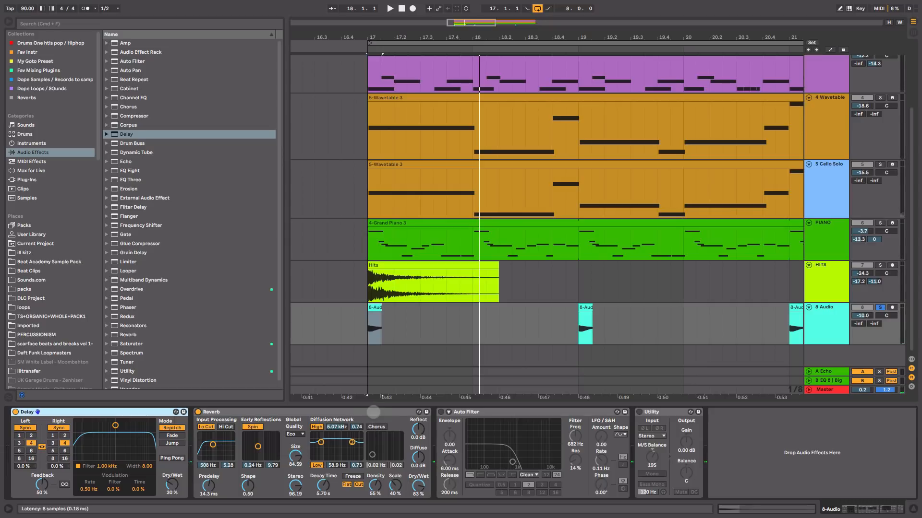
key("space")
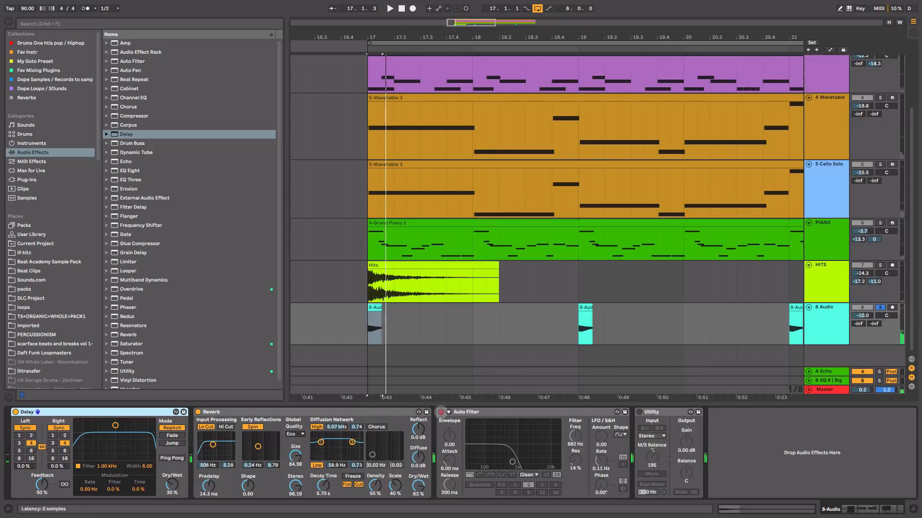
Step: Turn on the Auto Filter on the 8 Audio track, set its frequency to 936 Hz, and listen to the filtered sound
left_click(440, 412)
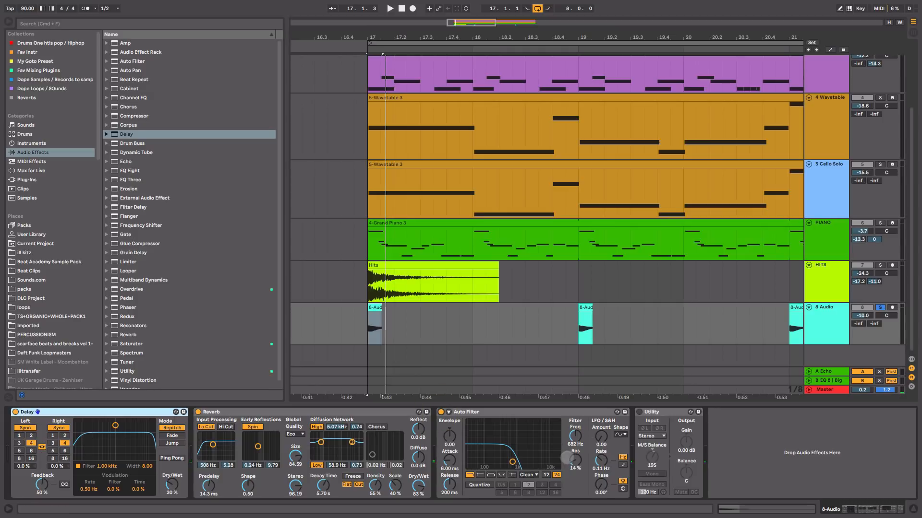
key("space")
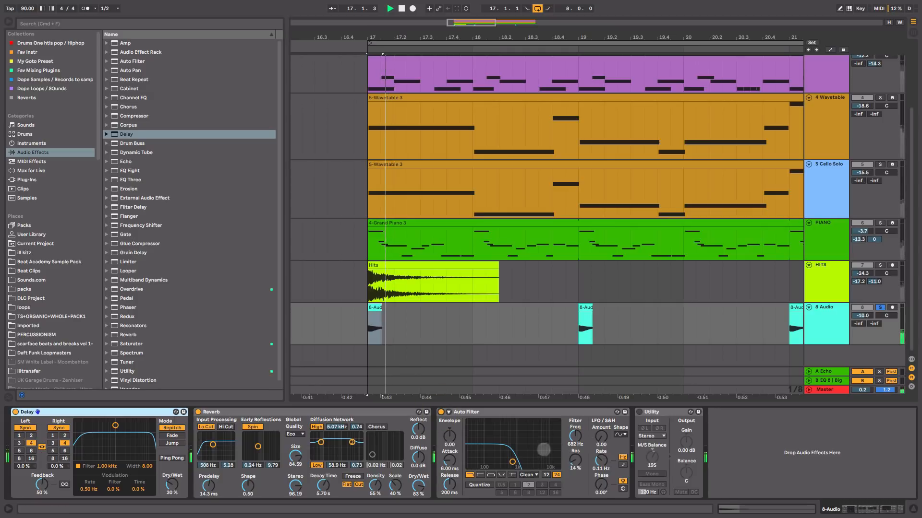
key("space")
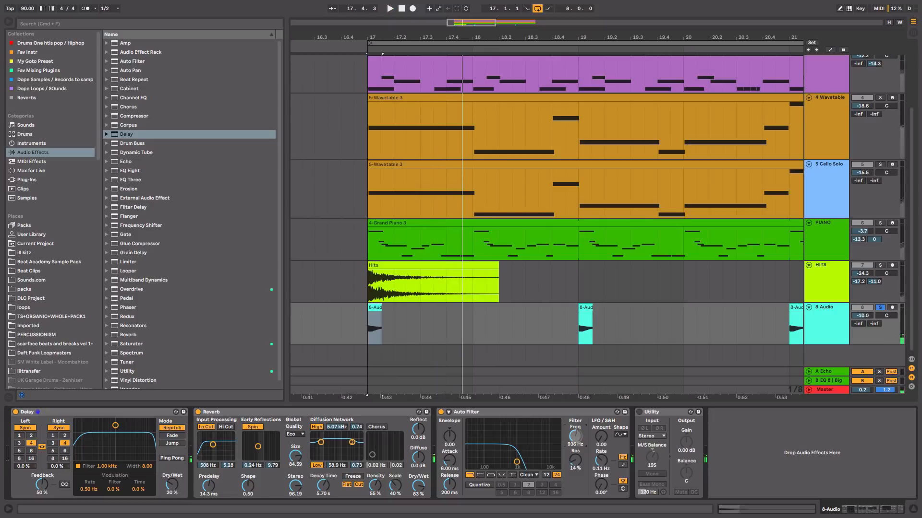
key("space")
key("space")
left_click_drag(574, 437, 575, 434)
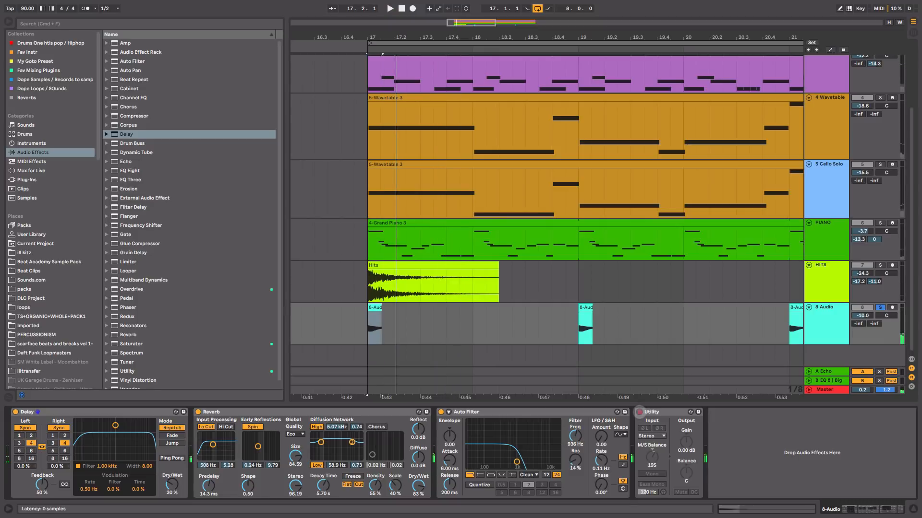
Step: Turn on the Utility device on the 8 Audio track, set its M/S Balance to 24S, and start playback
left_click(639, 412)
left_click_drag(653, 457, 653, 454)
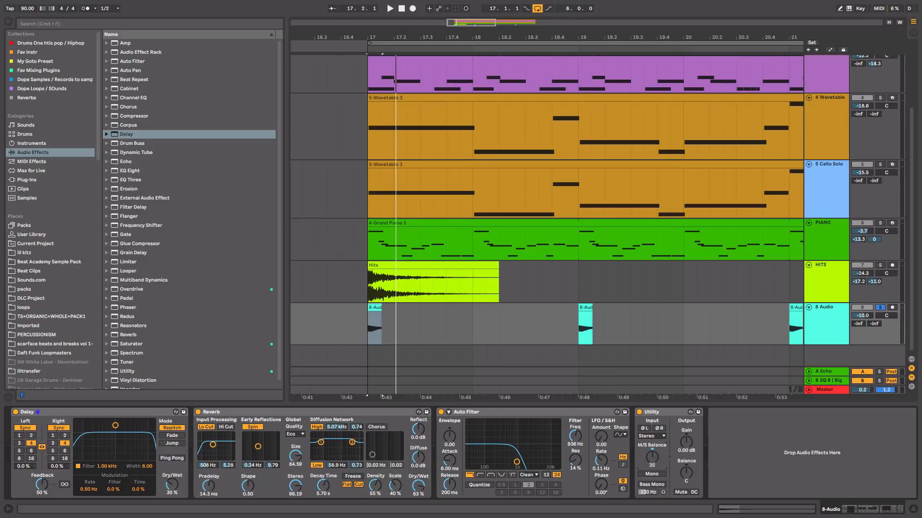
key("space")
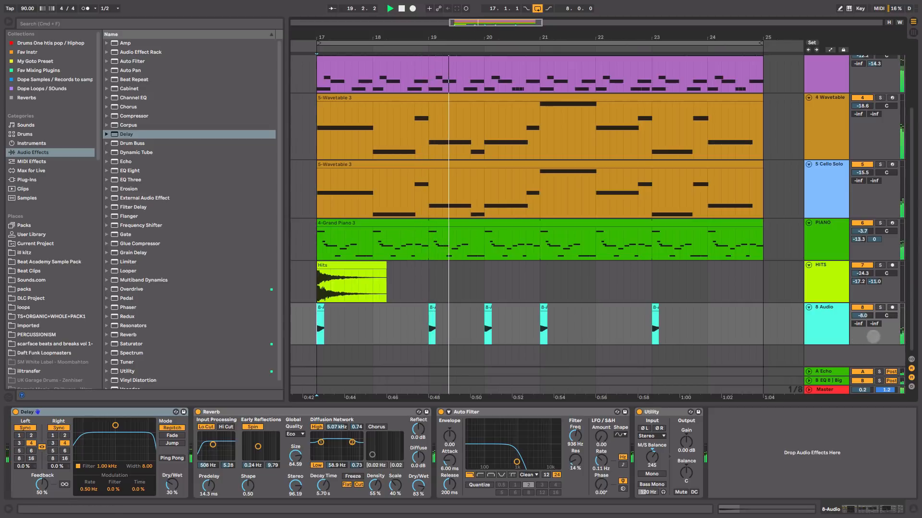
Step: Set the 8 Audio track's volume to -7.6 dB while the full mix plays, and stop playback
left_click_drag(870, 316, 869, 313)
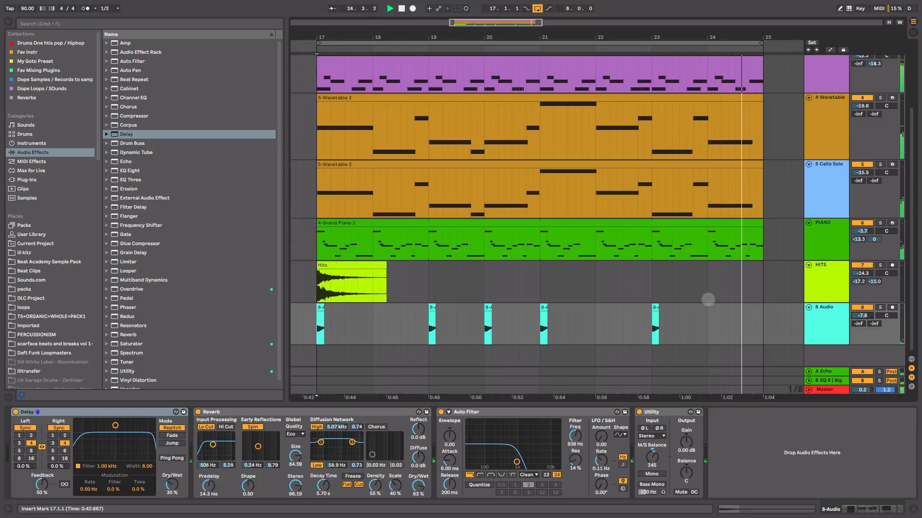
key("space")
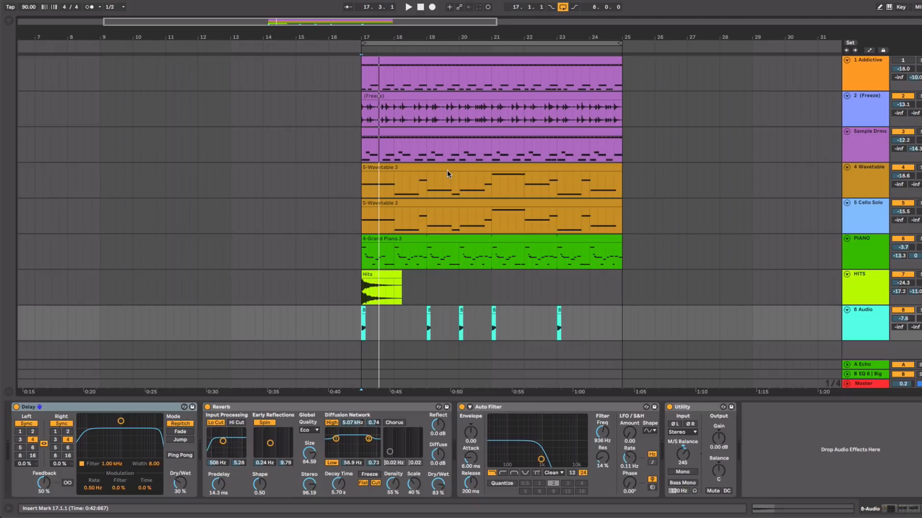
Step: Switch to Finder, examine the Recorded samples inside the 21 pilots CH START Project's Samples folder, and close the window
key("super+Tab")
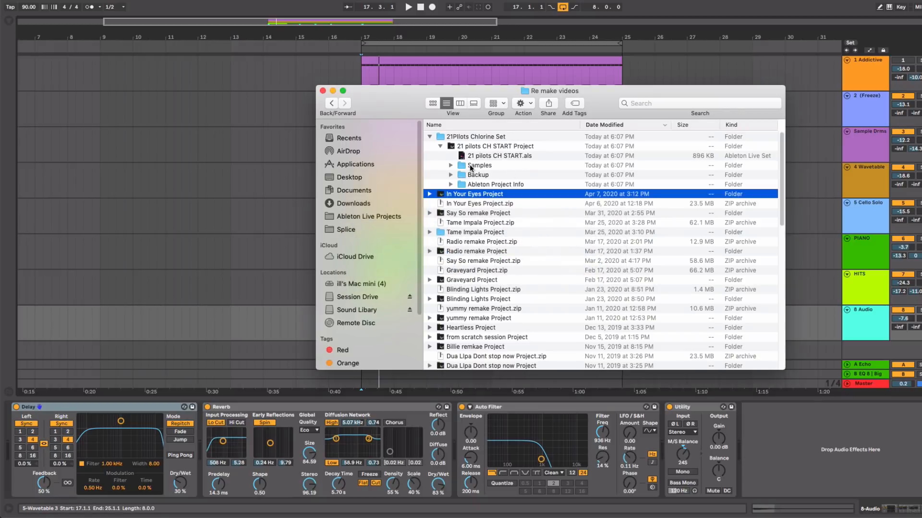
left_click(471, 167)
left_click(451, 166)
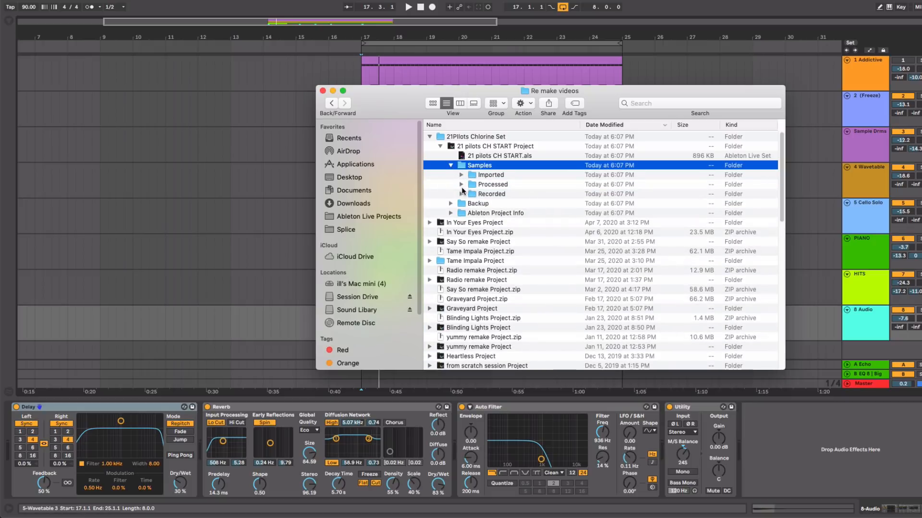
left_click(460, 194)
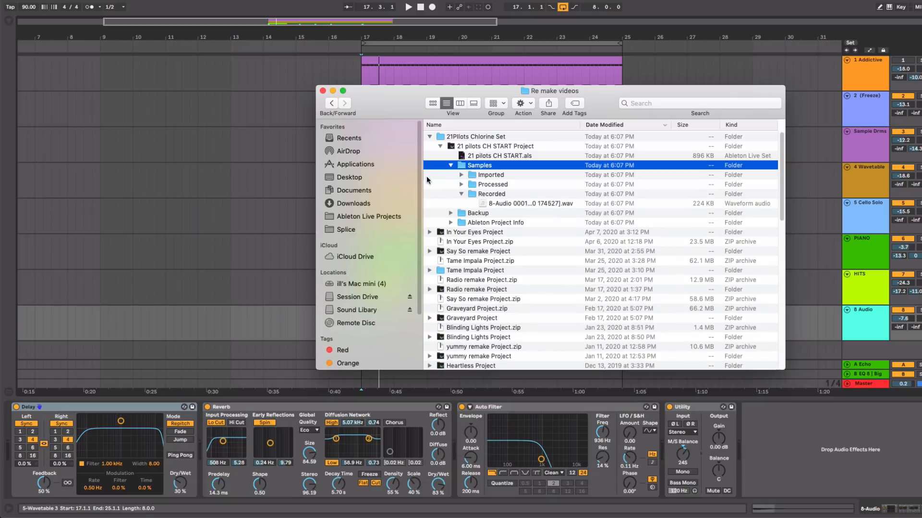
left_click(323, 91)
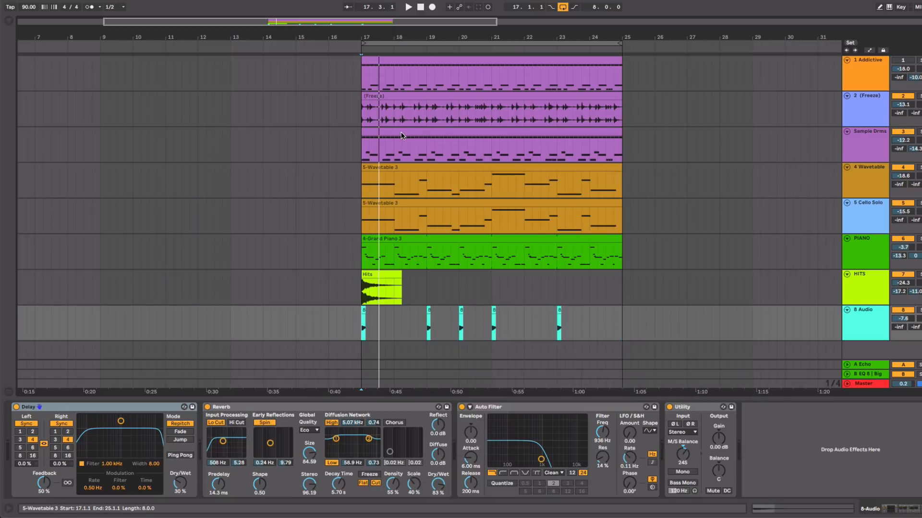